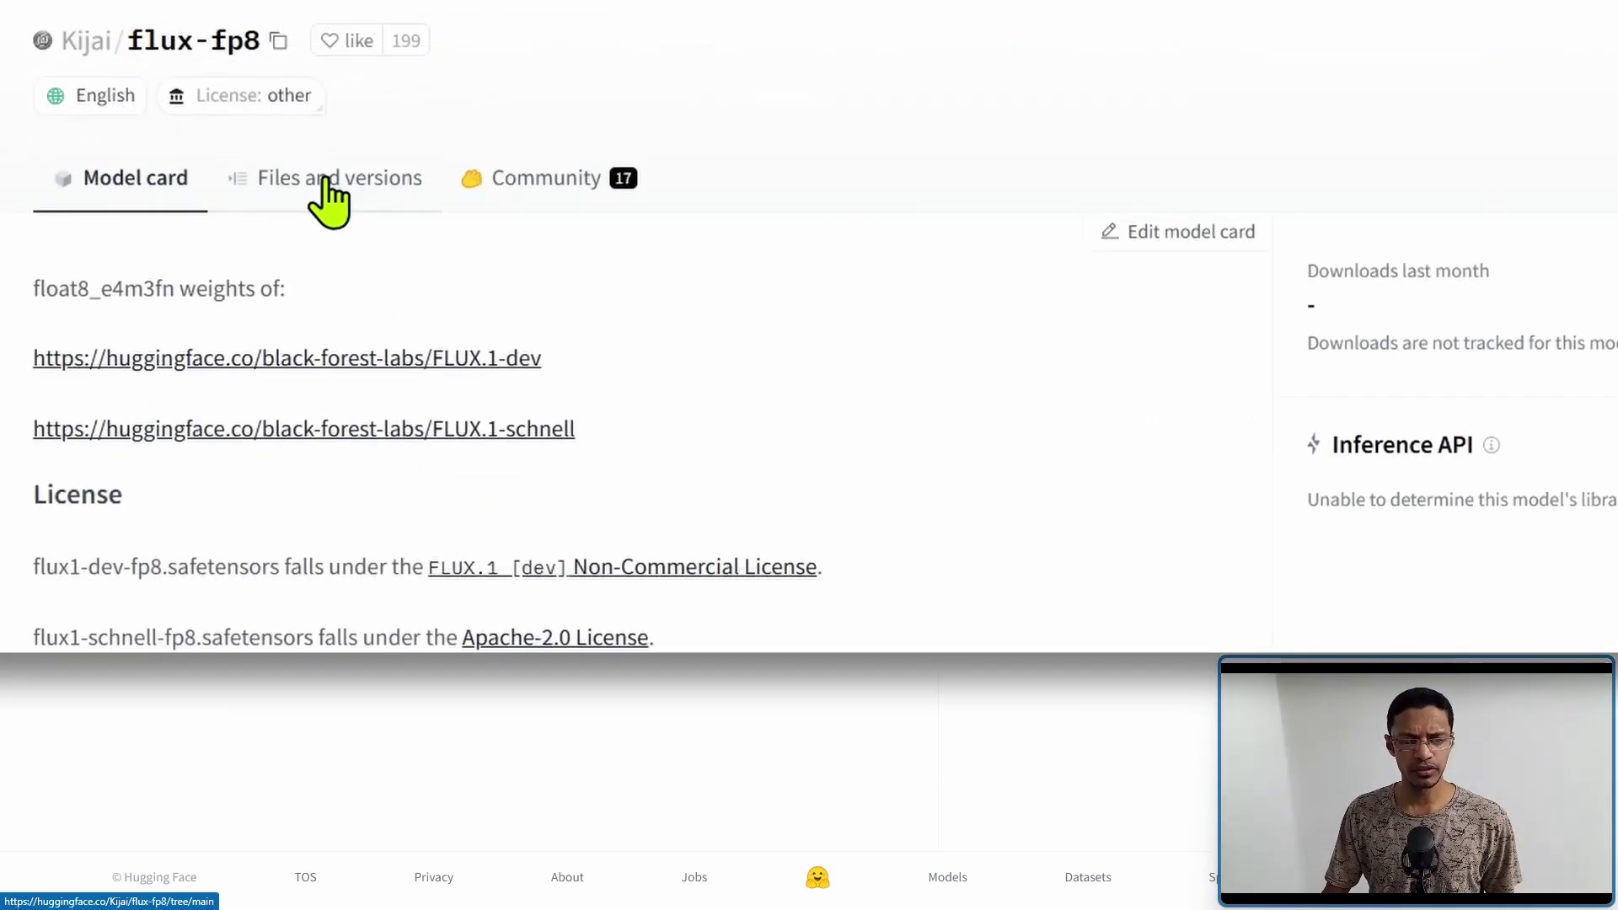
- Open the list of files and versions in the Kijai/flux-fp8 model repository
{"action": "left_click", "coordinate": [318, 194]}
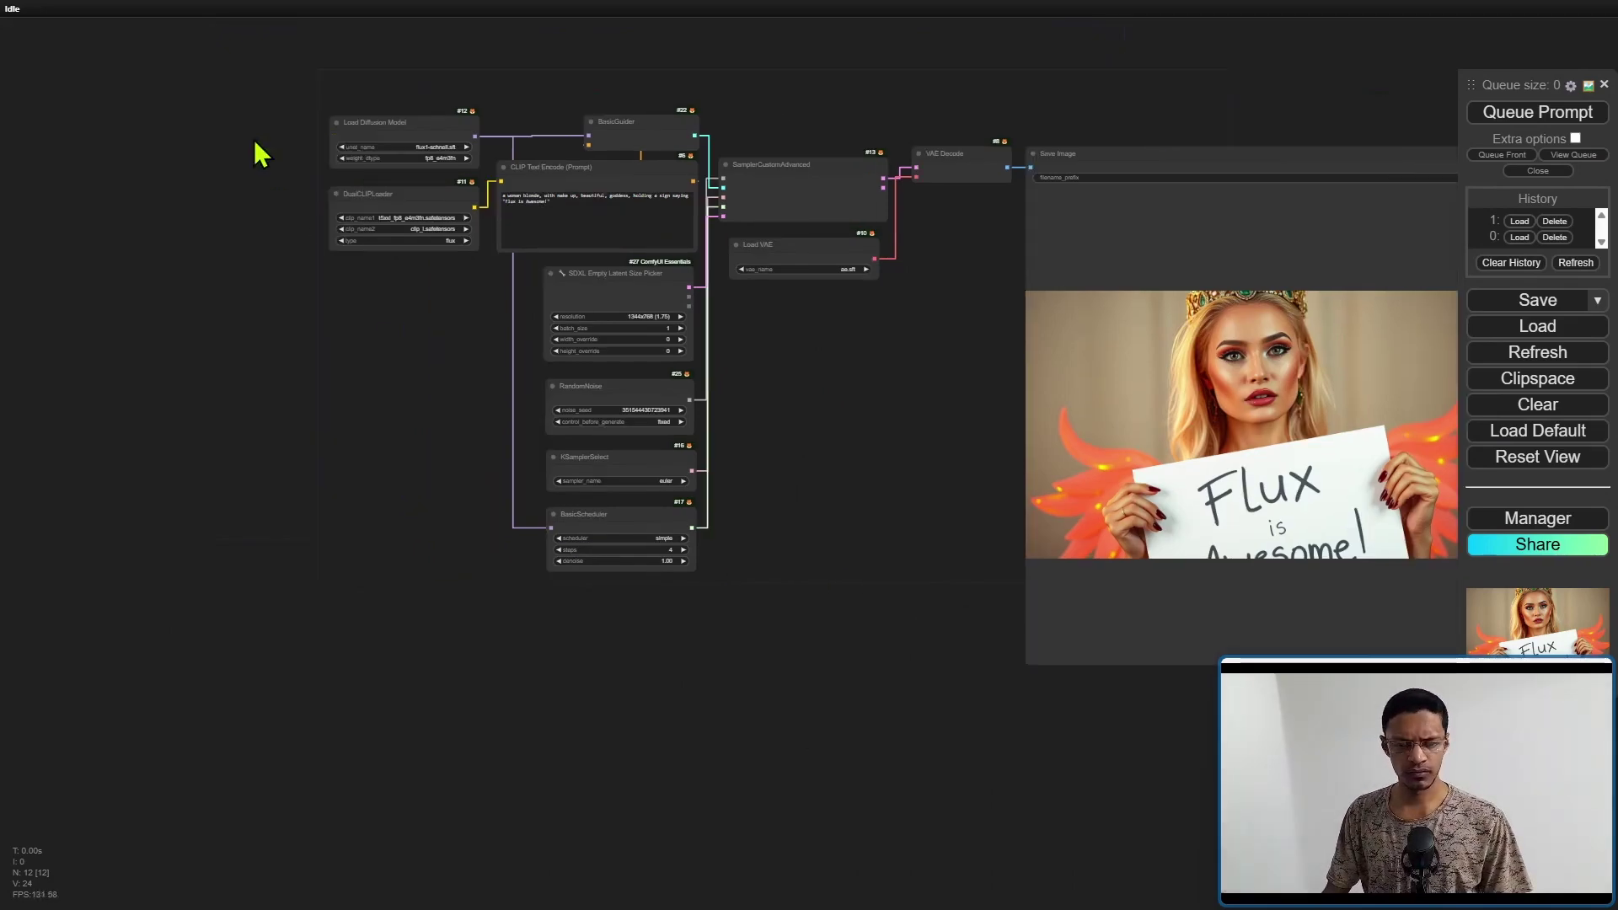
- Choose flux1-schnell.sft as the unet_name in the Load Diffusion Model node
{"action": "scroll", "coordinate": [266, 167], "scroll_direction": "up", "scroll_amount": 14}
{"action": "left_click_drag", "start_coordinate": [371, 185], "coordinate": [274, 295]}
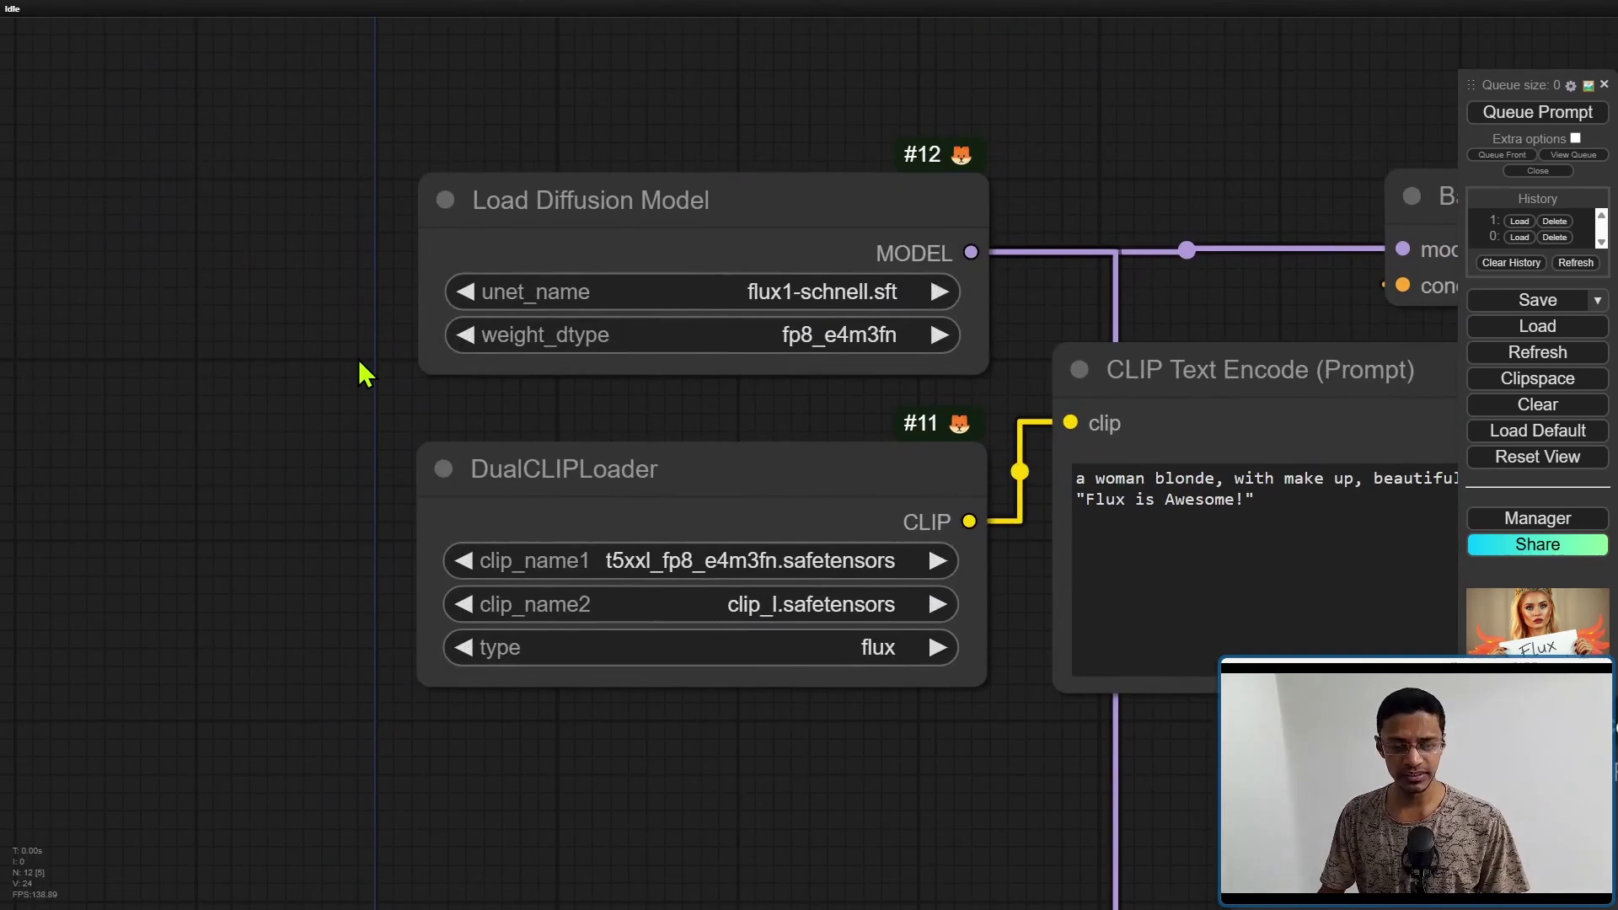
{"action": "left_click_drag", "start_coordinate": [884, 223], "coordinate": [728, 75]}
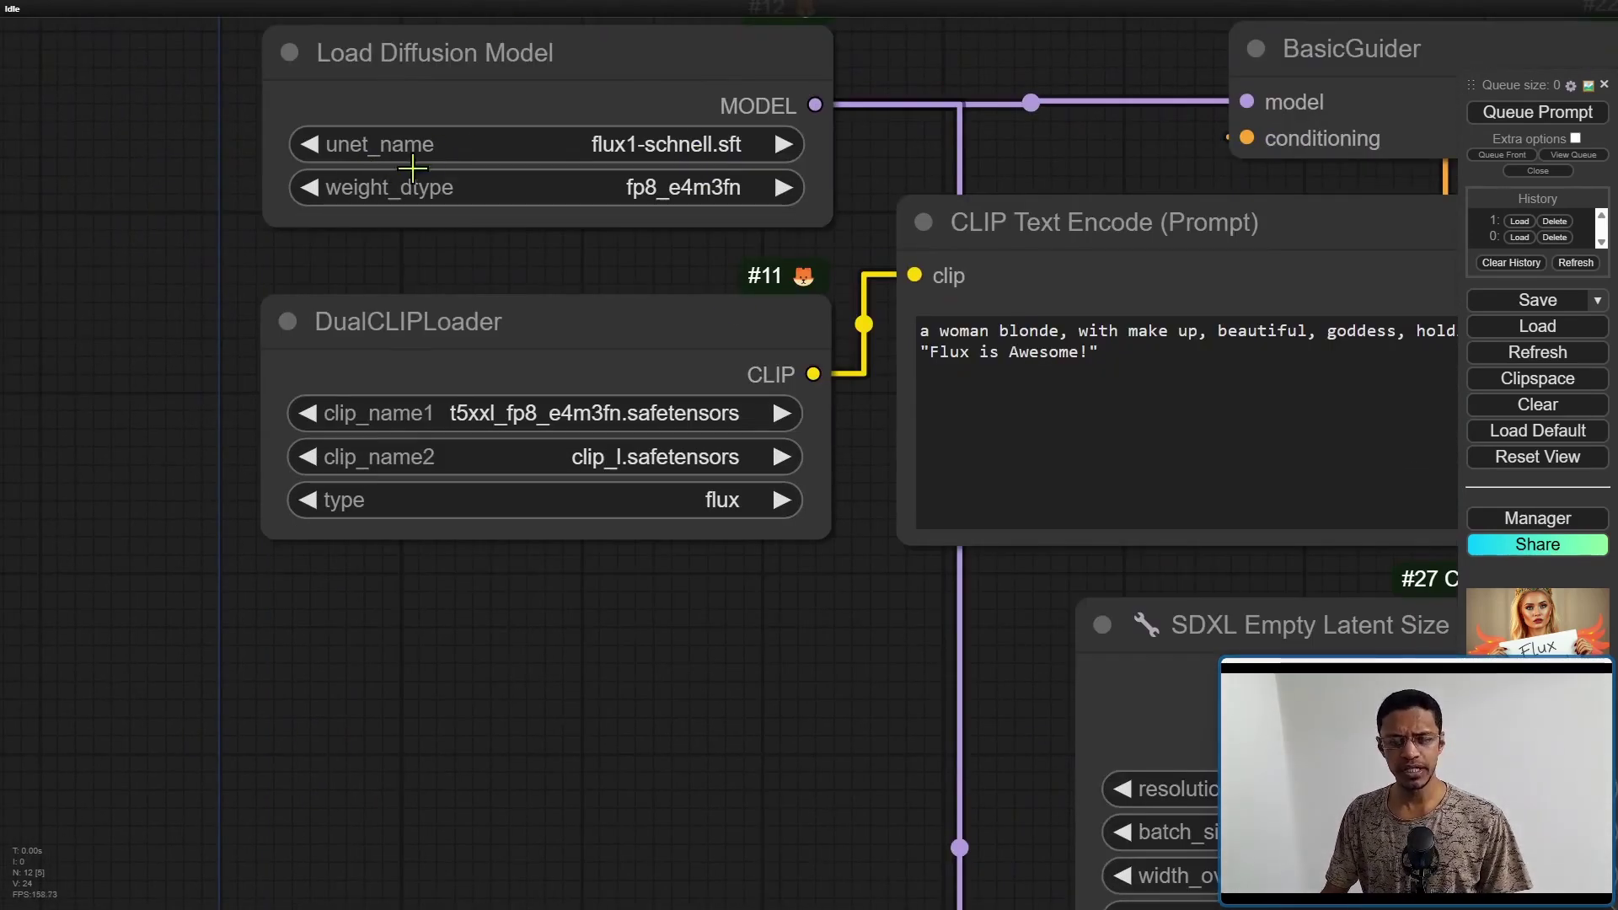
{"action": "left_click", "coordinate": [717, 163]}
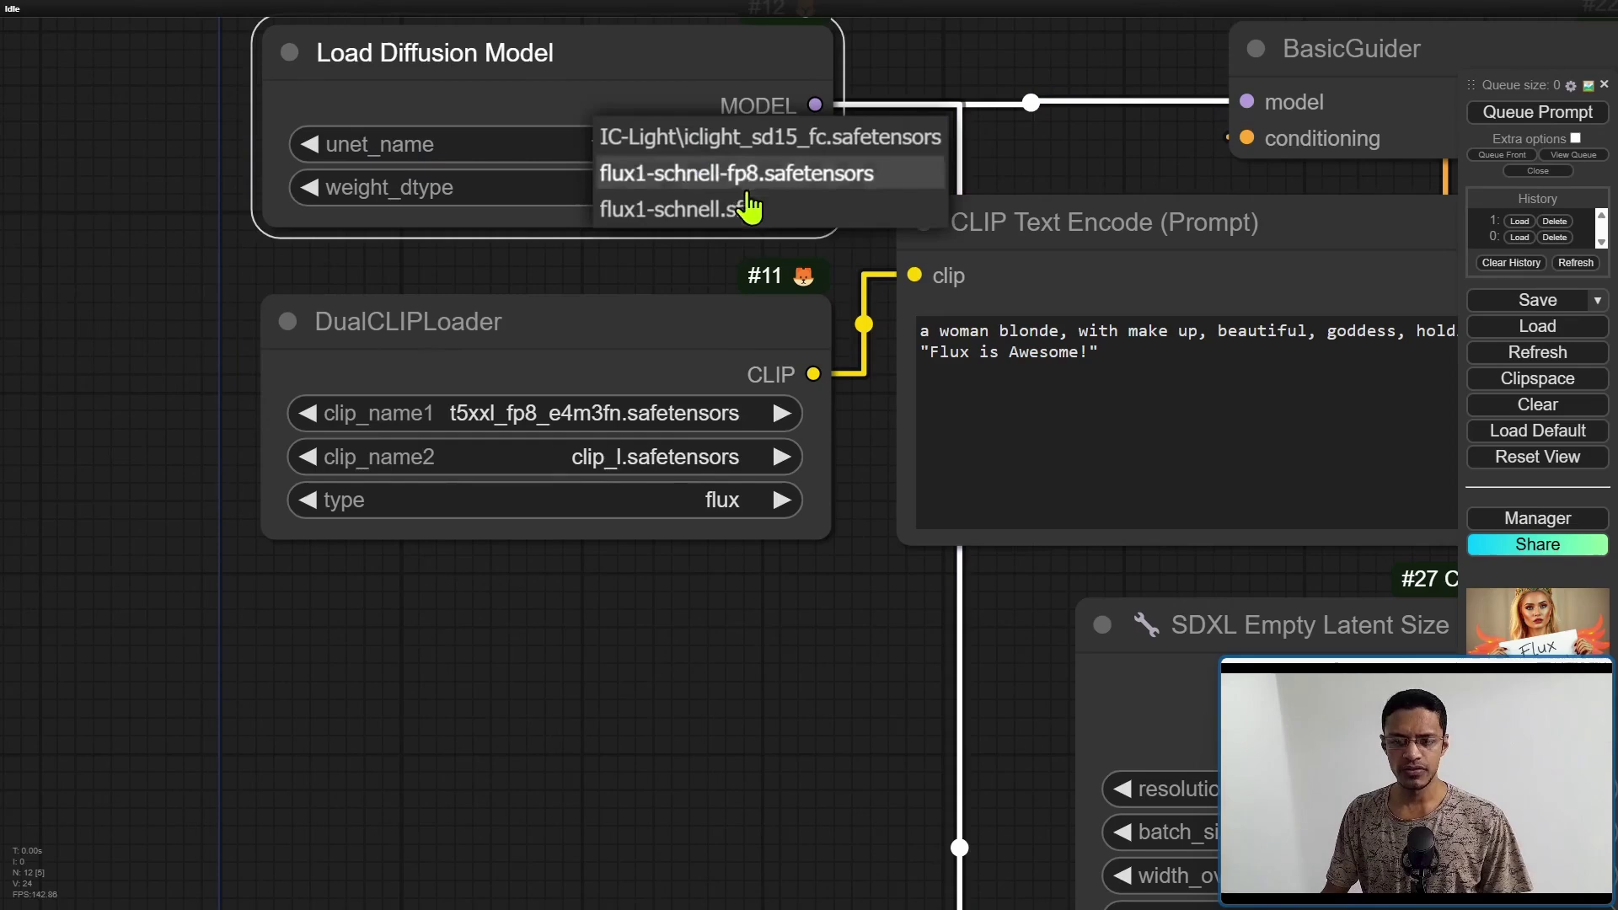
{"action": "left_click", "coordinate": [717, 210]}
{"action": "left_click", "coordinate": [671, 145]}
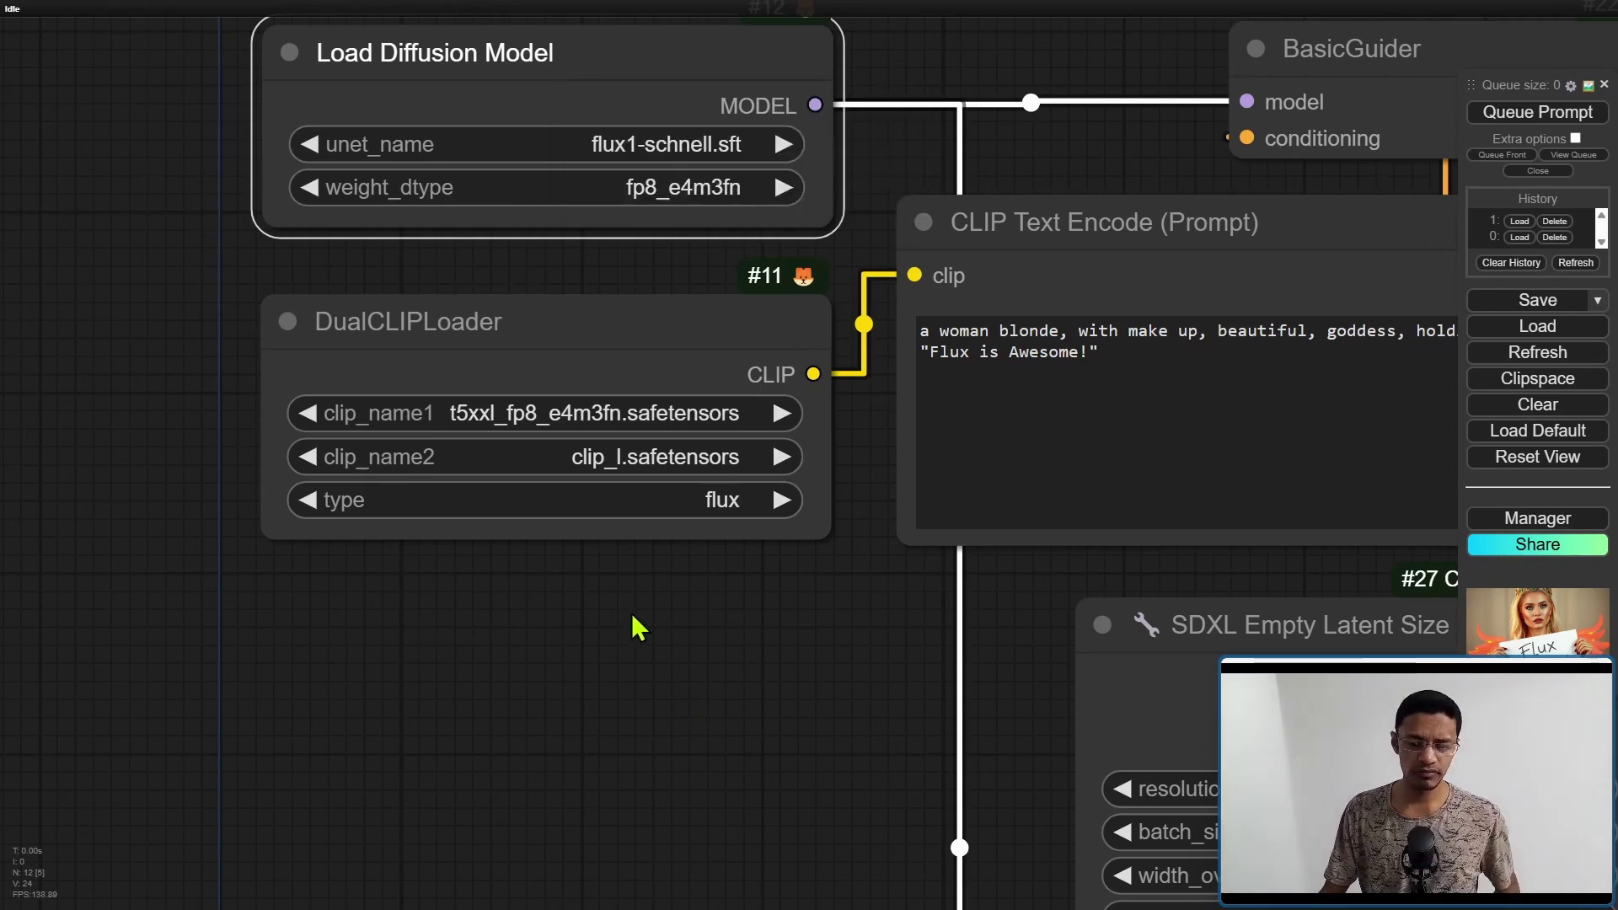
- Examine the latent size, noise, sampler and scheduler nodes and the image generated by the workflow
{"action": "scroll", "coordinate": [633, 614], "scroll_direction": "down", "scroll_amount": 5}
{"action": "left_click_drag", "start_coordinate": [654, 664], "coordinate": [360, 490]}
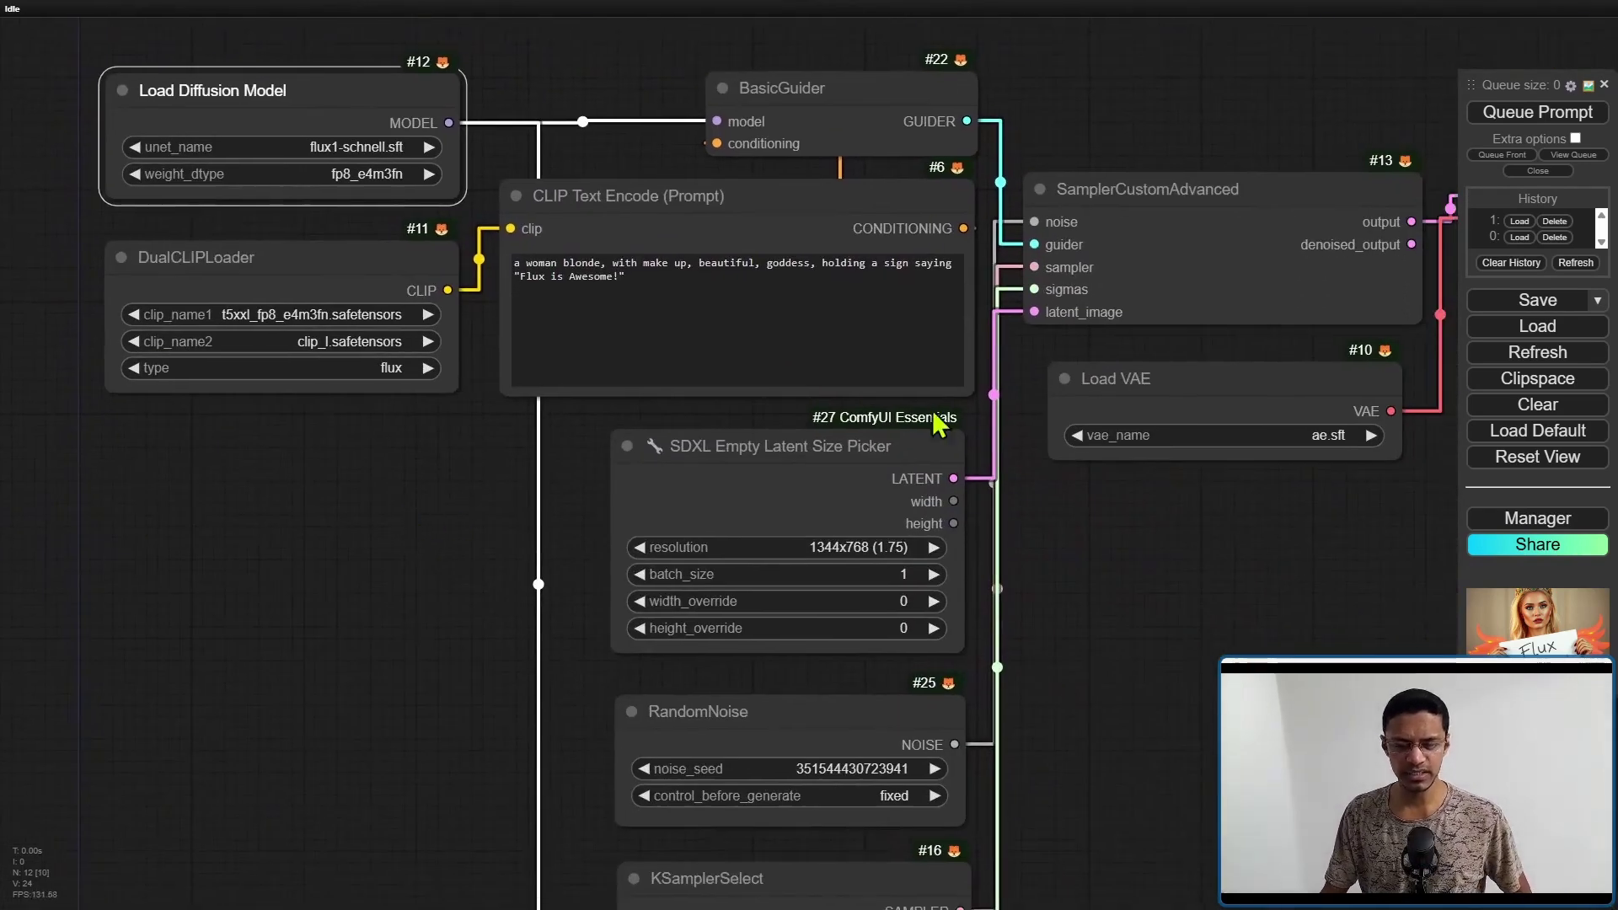
{"action": "left_click_drag", "start_coordinate": [1108, 689], "coordinate": [985, 268]}
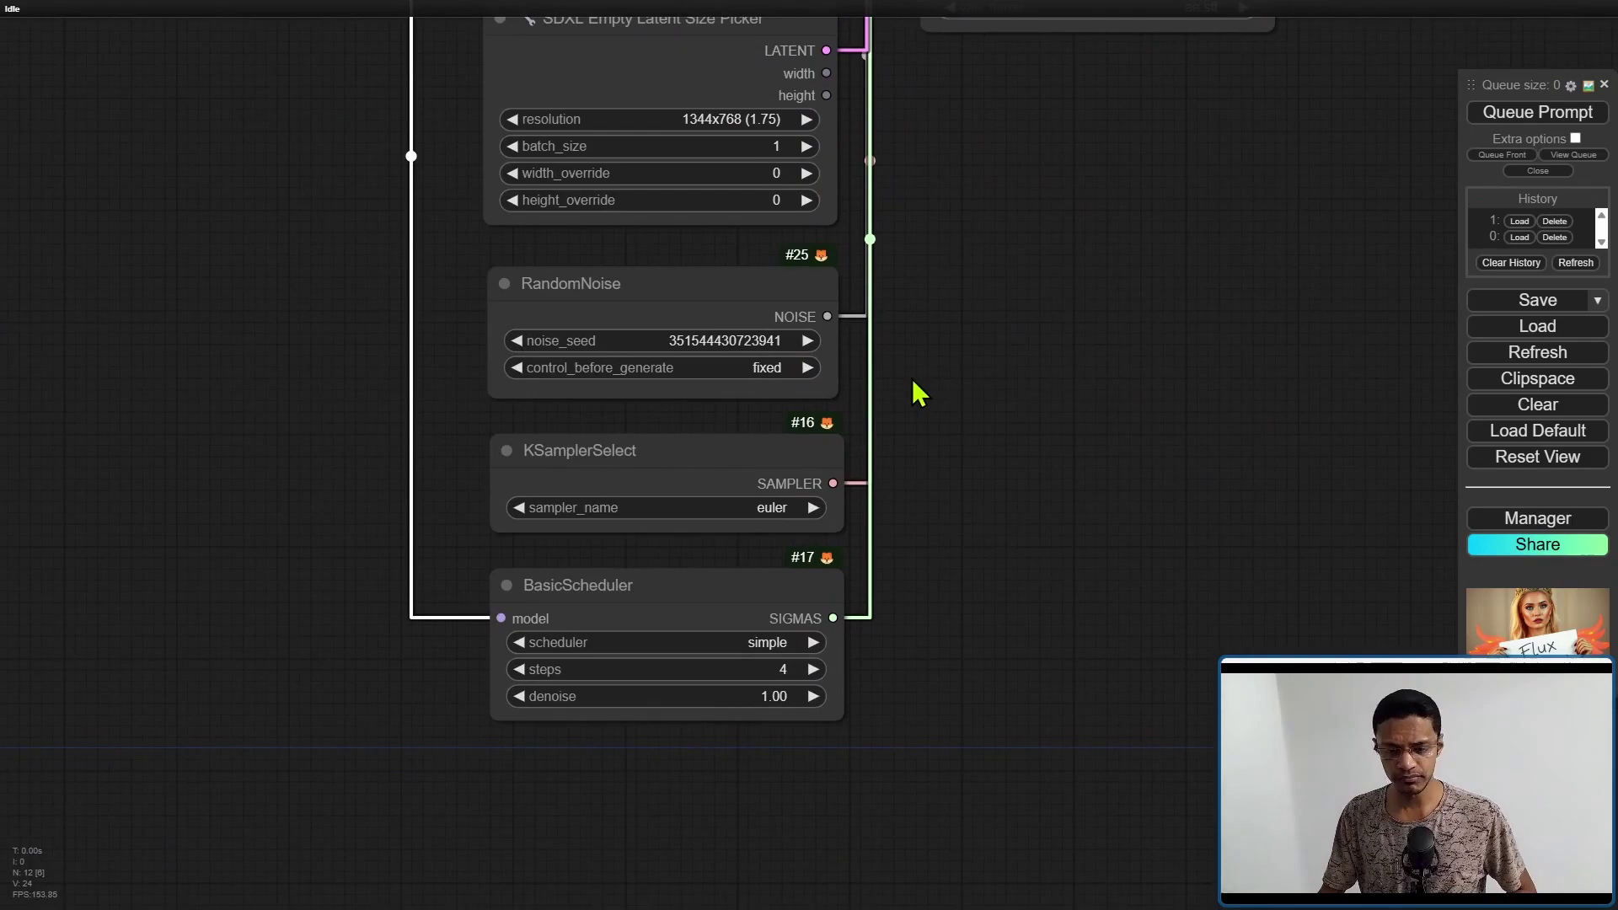
{"action": "scroll", "coordinate": [916, 391], "scroll_direction": "down", "scroll_amount": 5}
{"action": "left_click_drag", "start_coordinate": [1137, 390], "coordinate": [604, 462]}
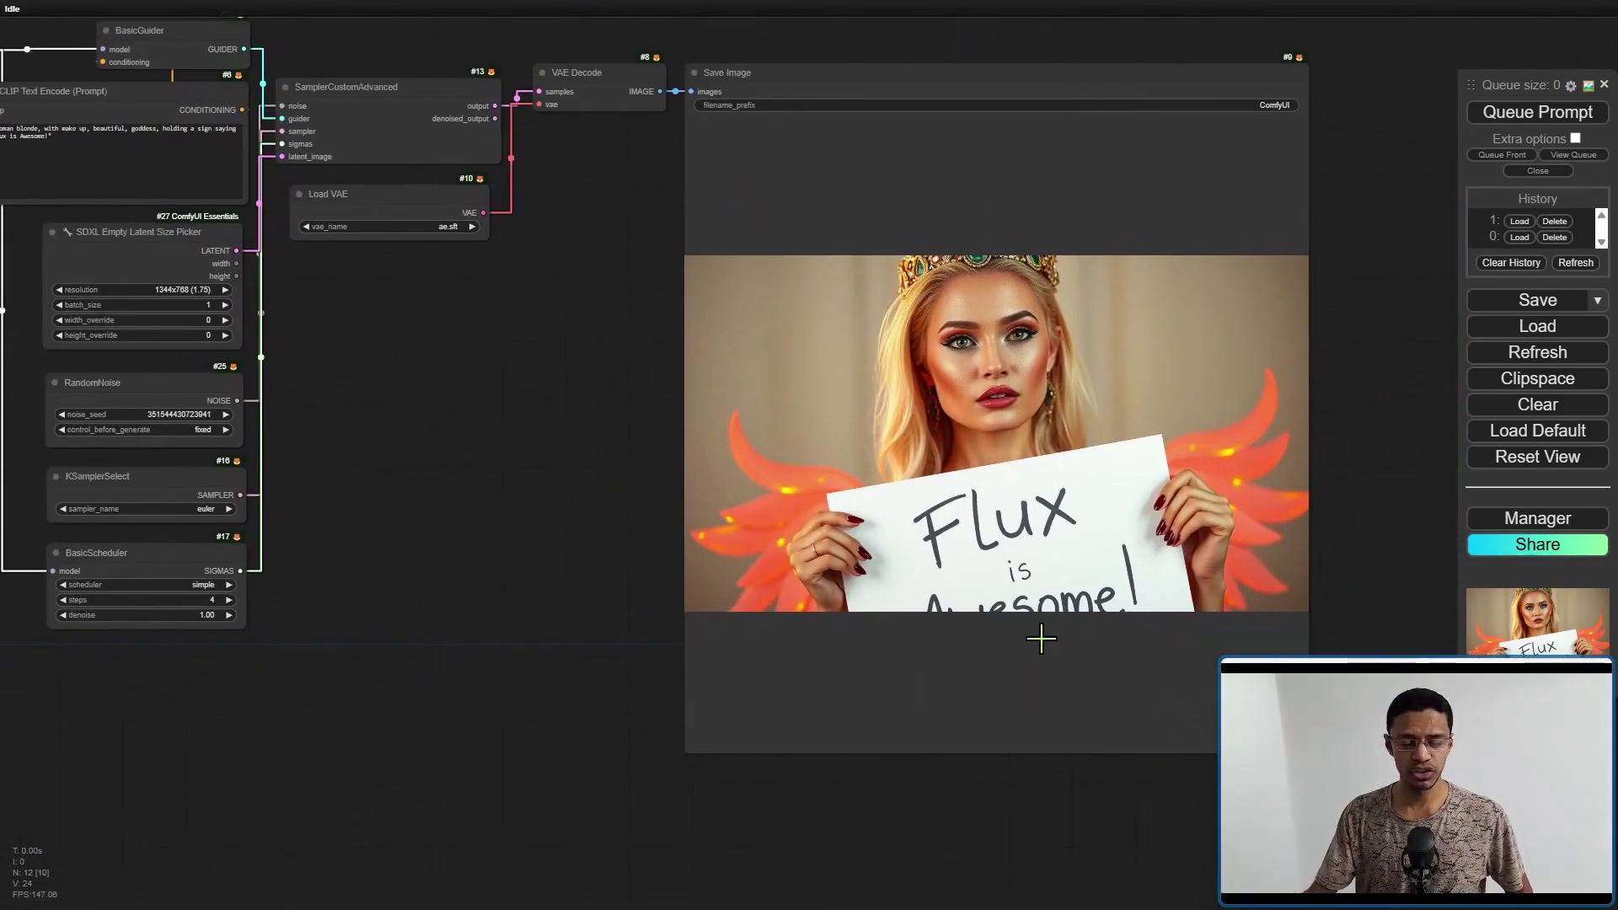
{"action": "left_click_drag", "start_coordinate": [270, 337], "coordinate": [869, 445]}
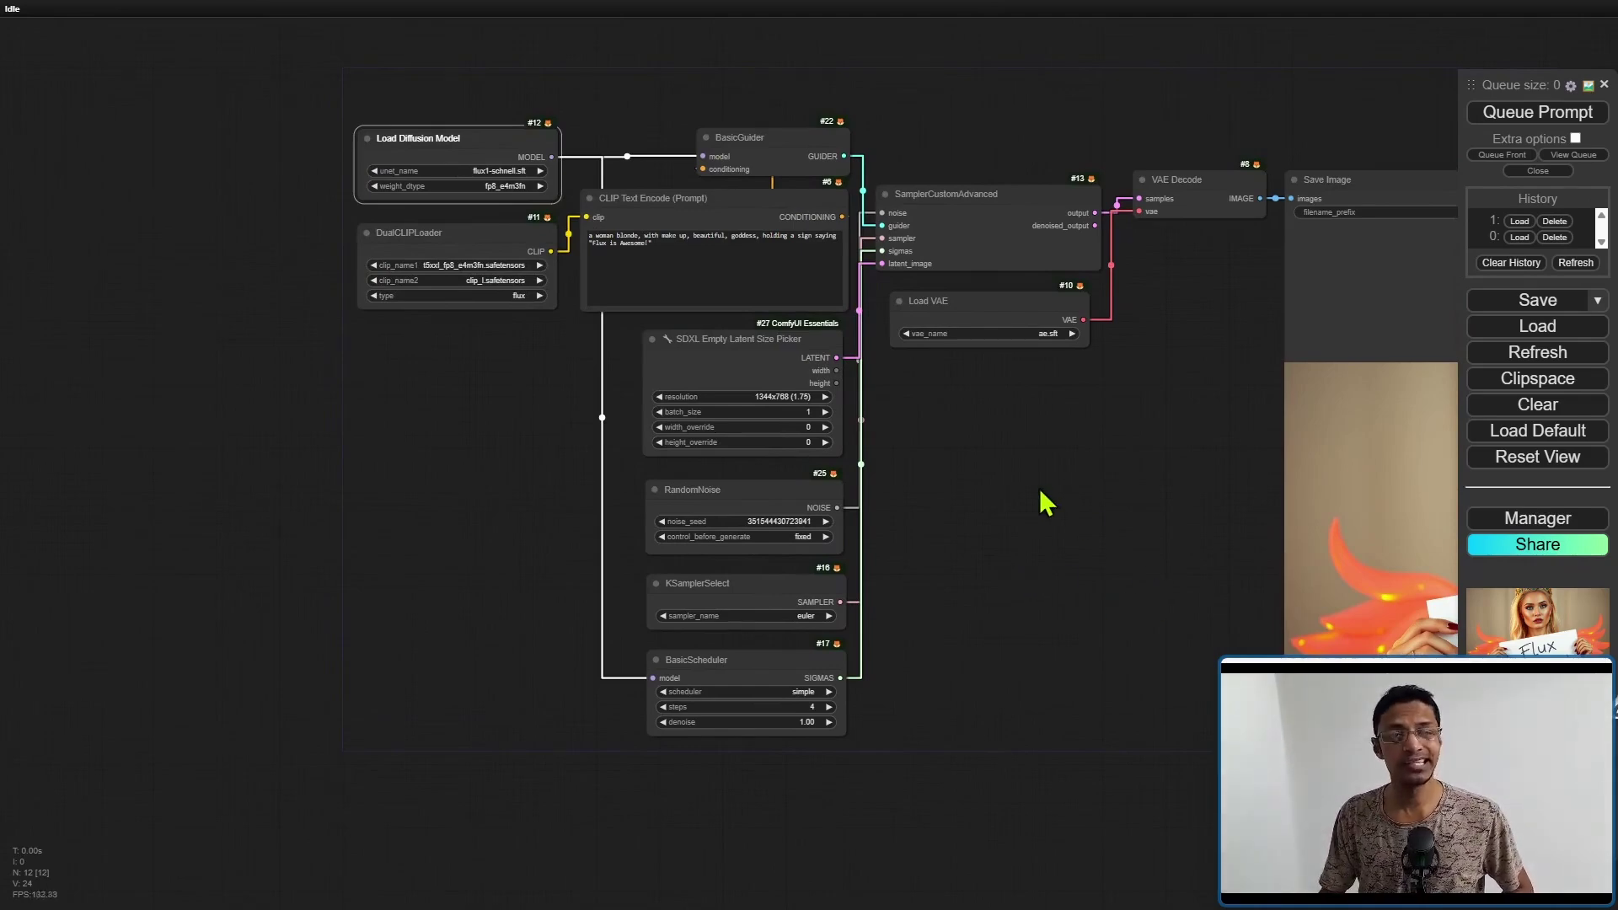
{"action": "left_click_drag", "start_coordinate": [1041, 492], "coordinate": [507, 387]}
{"action": "left_click_drag", "start_coordinate": [627, 476], "coordinate": [924, 488]}
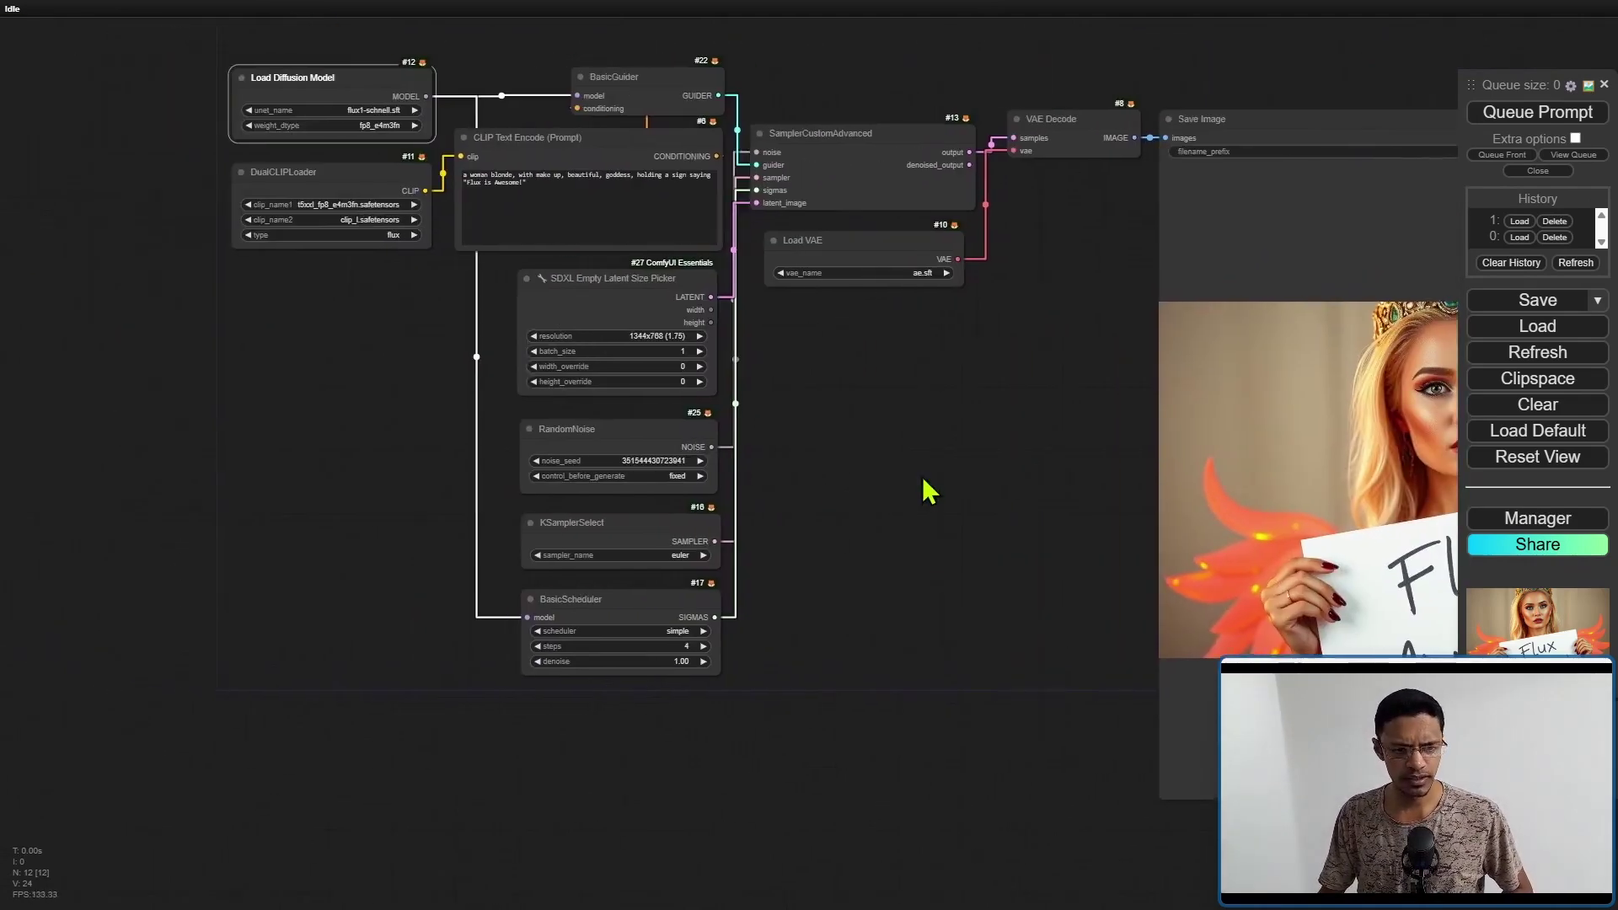
- Examine the text prompt, the scheduler's step count and the saved image of the flux1-schnell.sft workflow
{"action": "scroll", "coordinate": [455, 352], "scroll_direction": "up", "scroll_amount": 5}
{"action": "scroll", "coordinate": [452, 339], "scroll_direction": "up", "scroll_amount": 3}
{"action": "left_click_drag", "start_coordinate": [453, 295], "coordinate": [430, 699]}
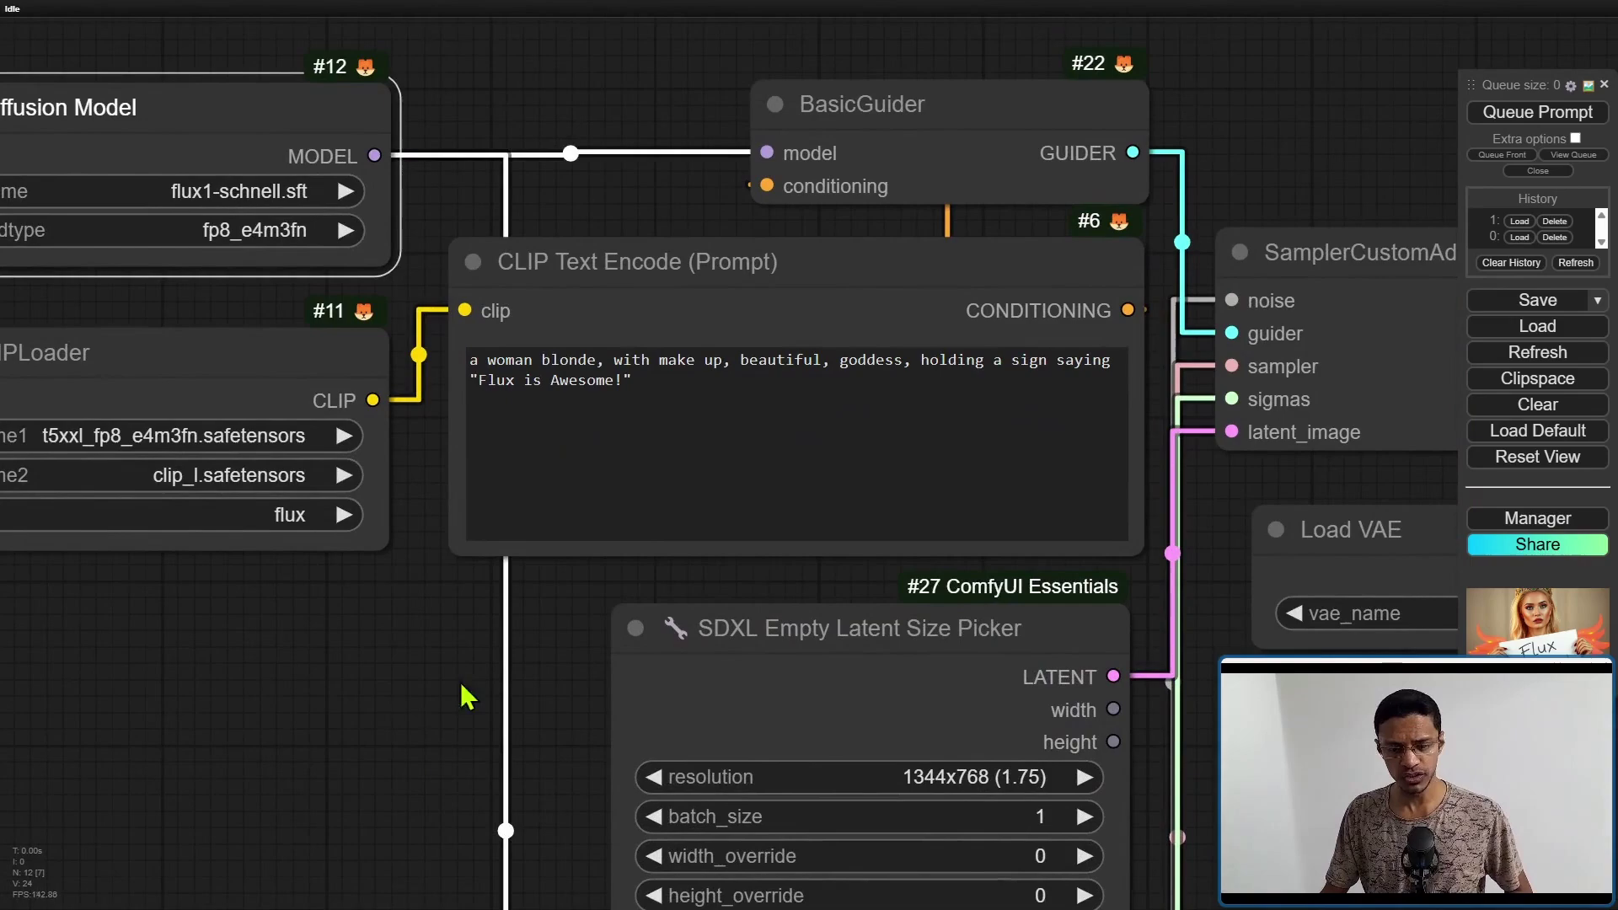
{"action": "scroll", "coordinate": [466, 696], "scroll_direction": "down", "scroll_amount": 5}
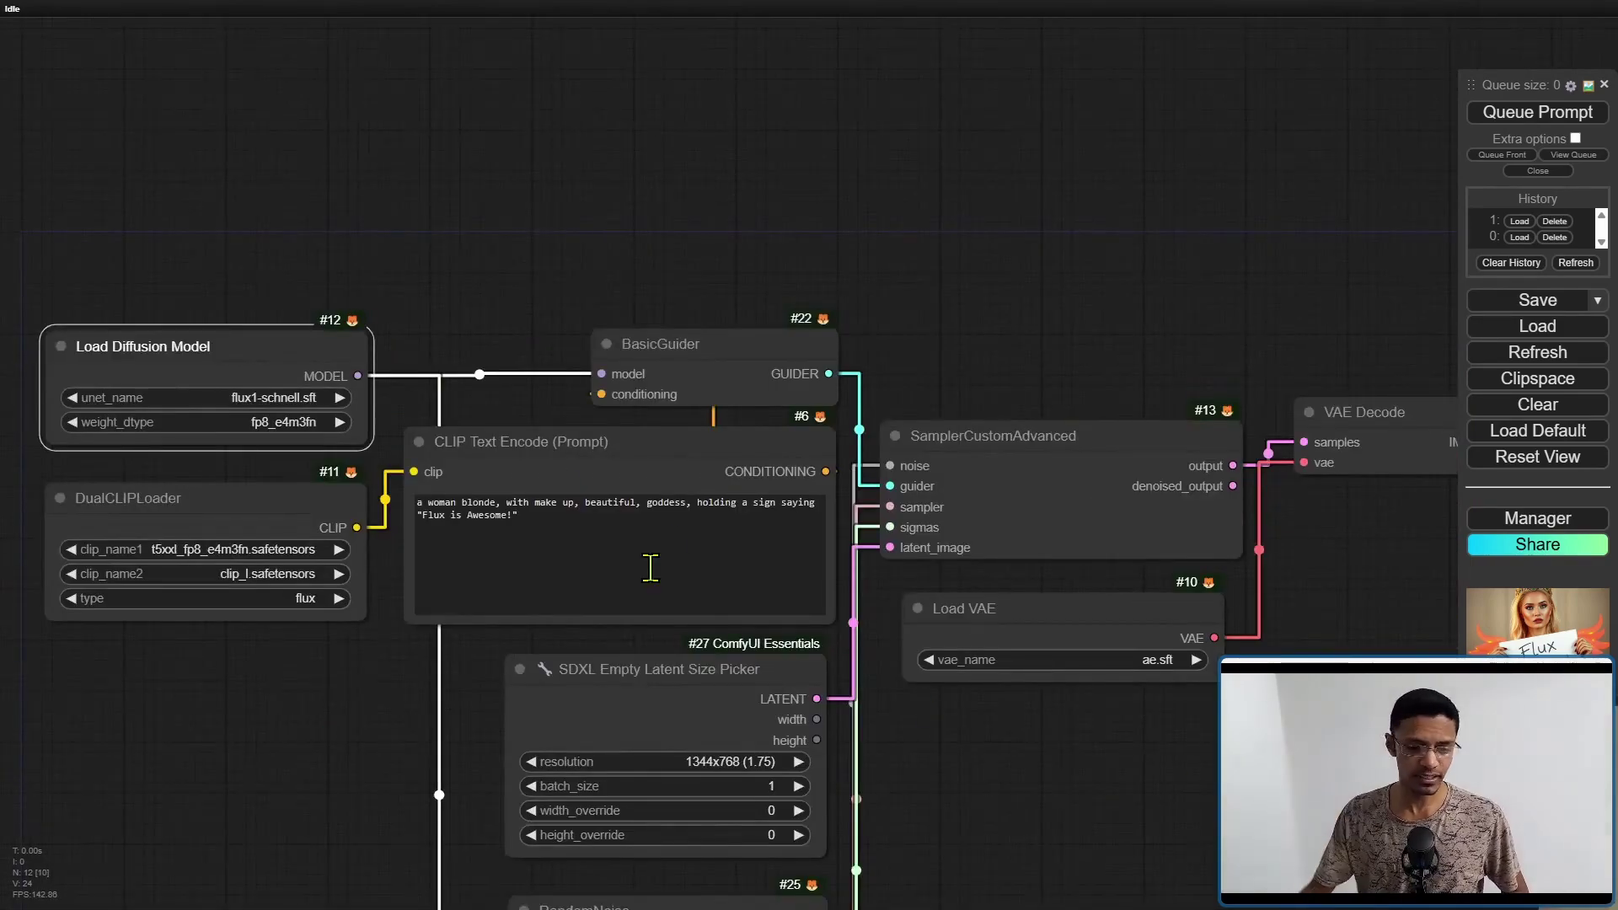
{"action": "left_click_drag", "start_coordinate": [1030, 736], "coordinate": [802, 246]}
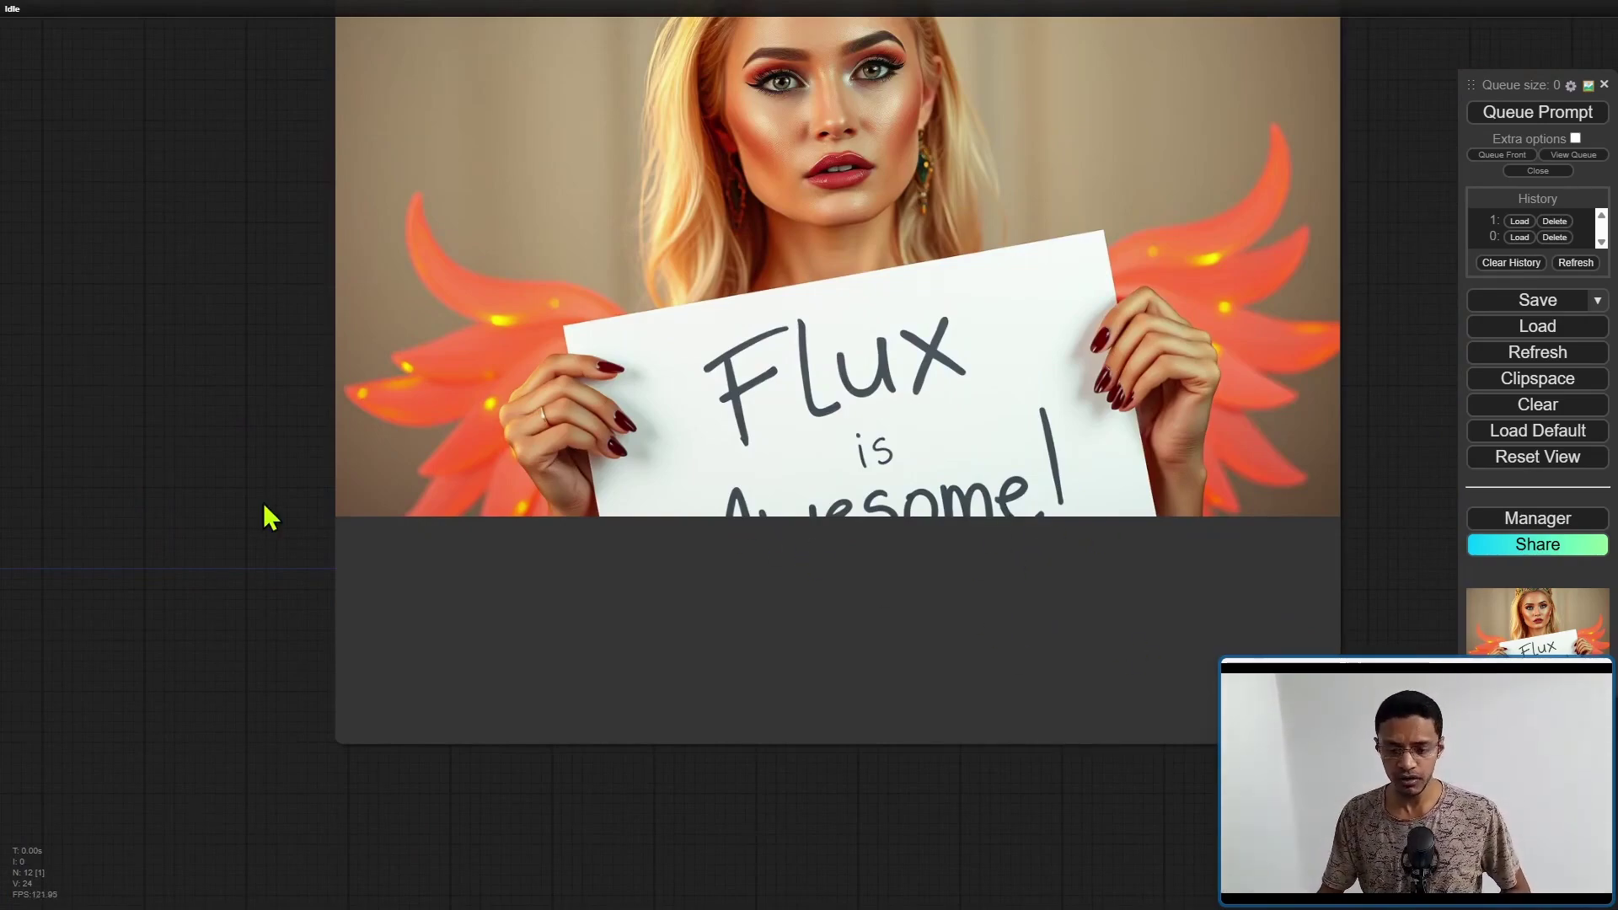
{"action": "left_click_drag", "start_coordinate": [263, 506], "coordinate": [1142, 543]}
{"action": "left_click_drag", "start_coordinate": [830, 563], "coordinate": [1042, 578]}
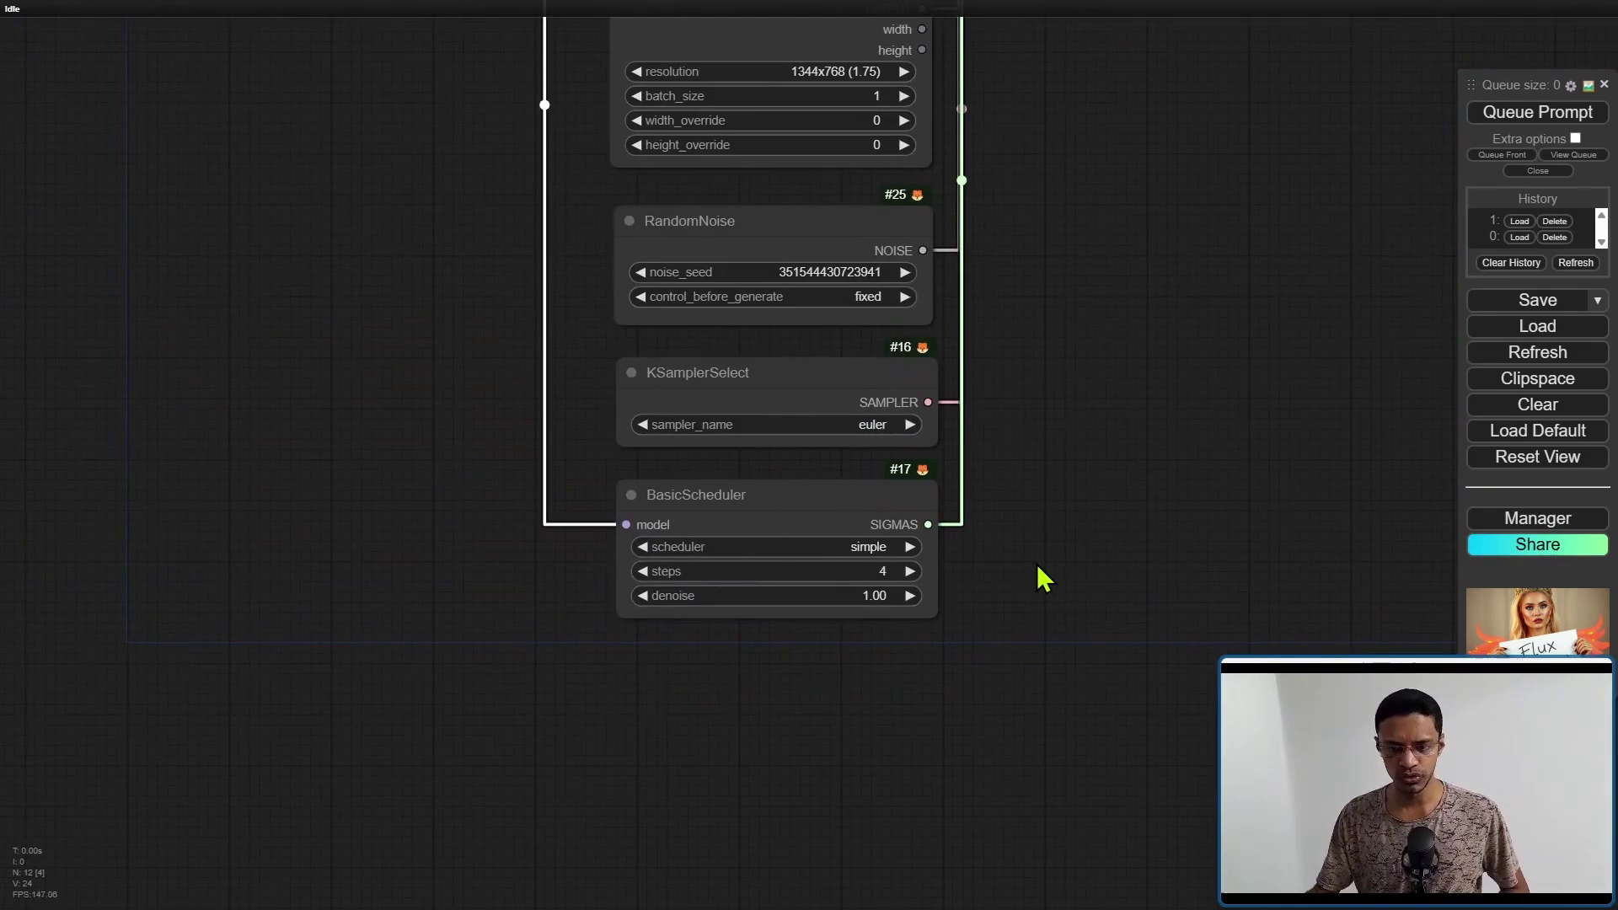
{"action": "scroll", "coordinate": [1192, 498], "scroll_direction": "down", "scroll_amount": 7}
{"action": "left_click_drag", "start_coordinate": [1191, 498], "coordinate": [794, 422]}
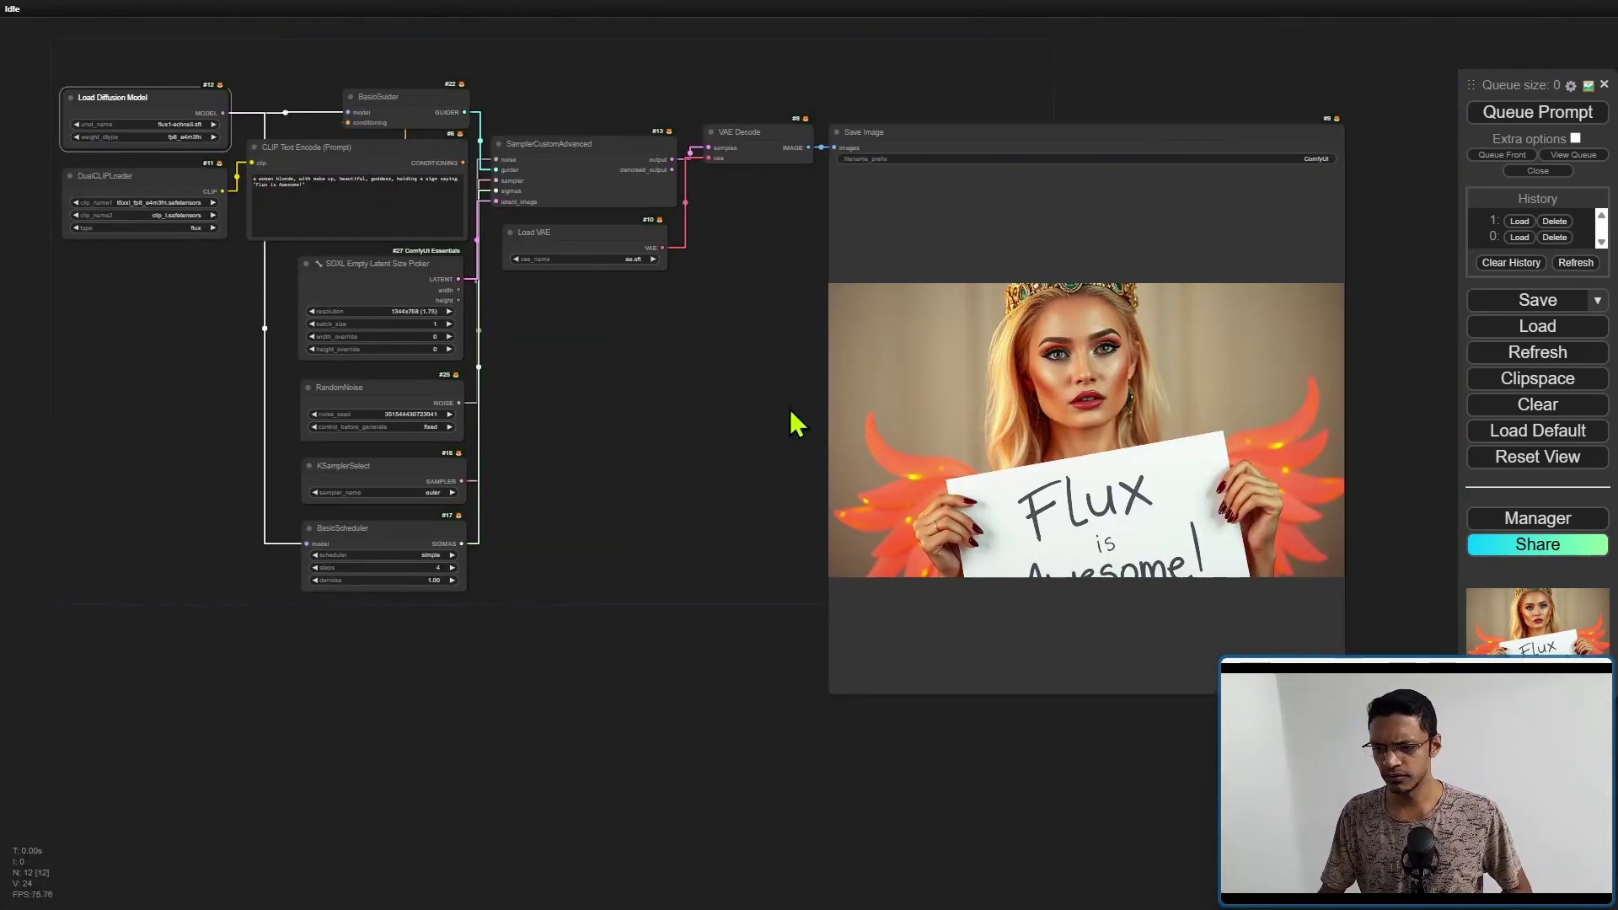
- Load run 1 from the history to restore the flux1-schnell-fp8.safetensors workflow, and check its model loader
{"action": "left_click", "coordinate": [1519, 222]}
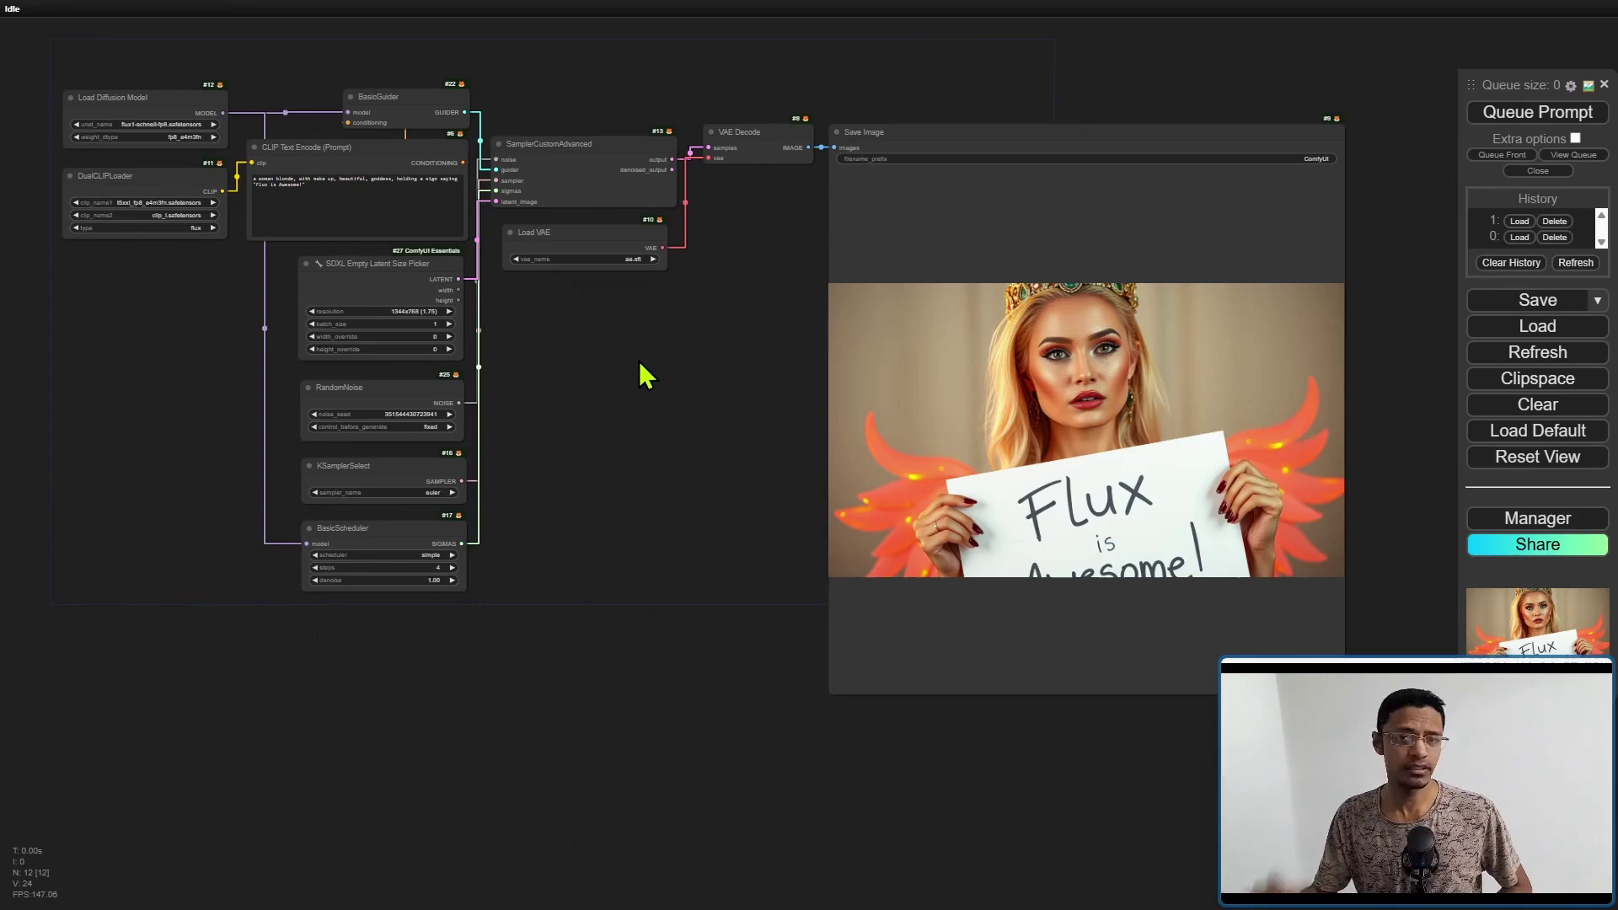
{"action": "left_click_drag", "start_coordinate": [190, 293], "coordinate": [558, 433]}
{"action": "scroll", "coordinate": [365, 289], "scroll_direction": "up", "scroll_amount": 12}
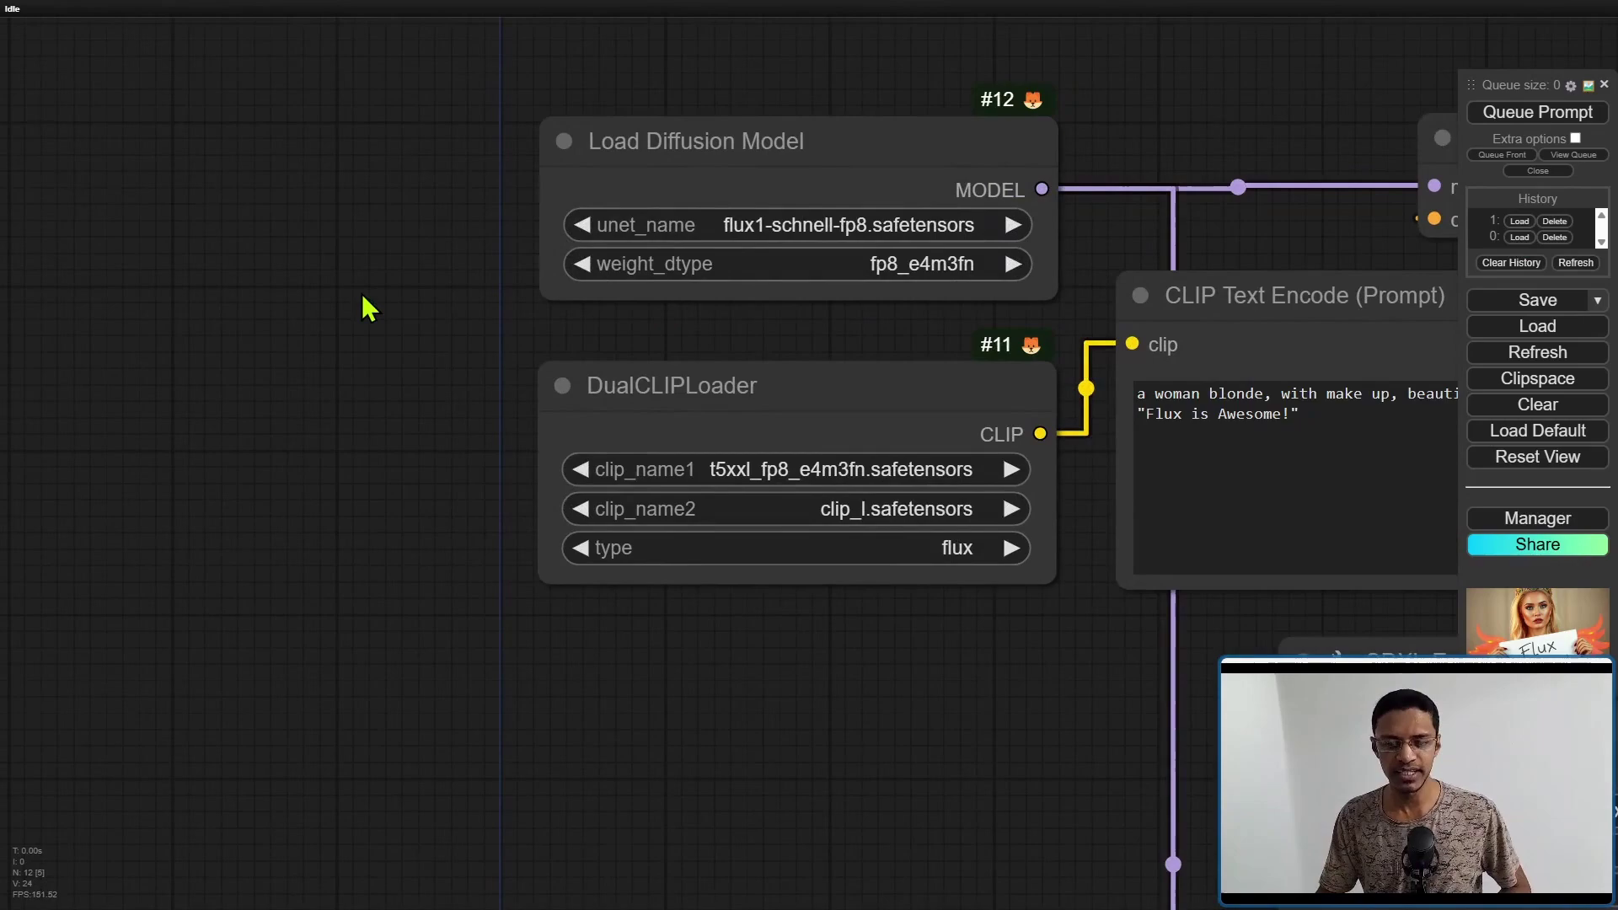
- Inspect the latent size, noise and VAE settings and the generated image of the fp8 workflow
{"action": "left_click_drag", "start_coordinate": [920, 800], "coordinate": [46, 436]}
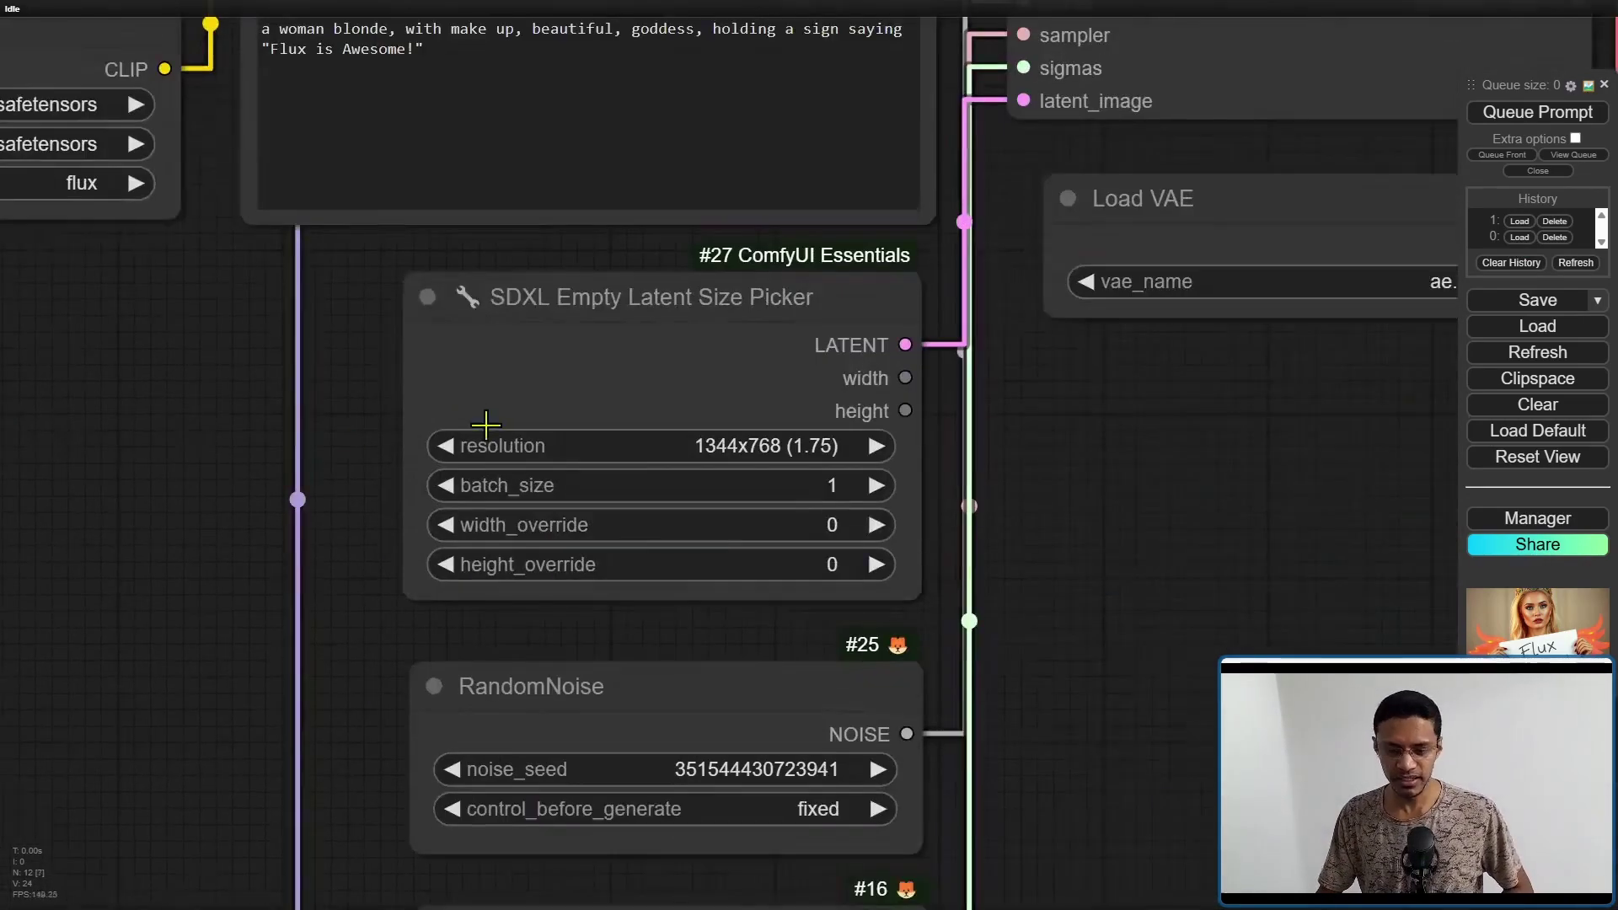
{"action": "scroll", "coordinate": [487, 424], "scroll_direction": "down", "scroll_amount": 3}
{"action": "left_click_drag", "start_coordinate": [1093, 645], "coordinate": [284, 373]}
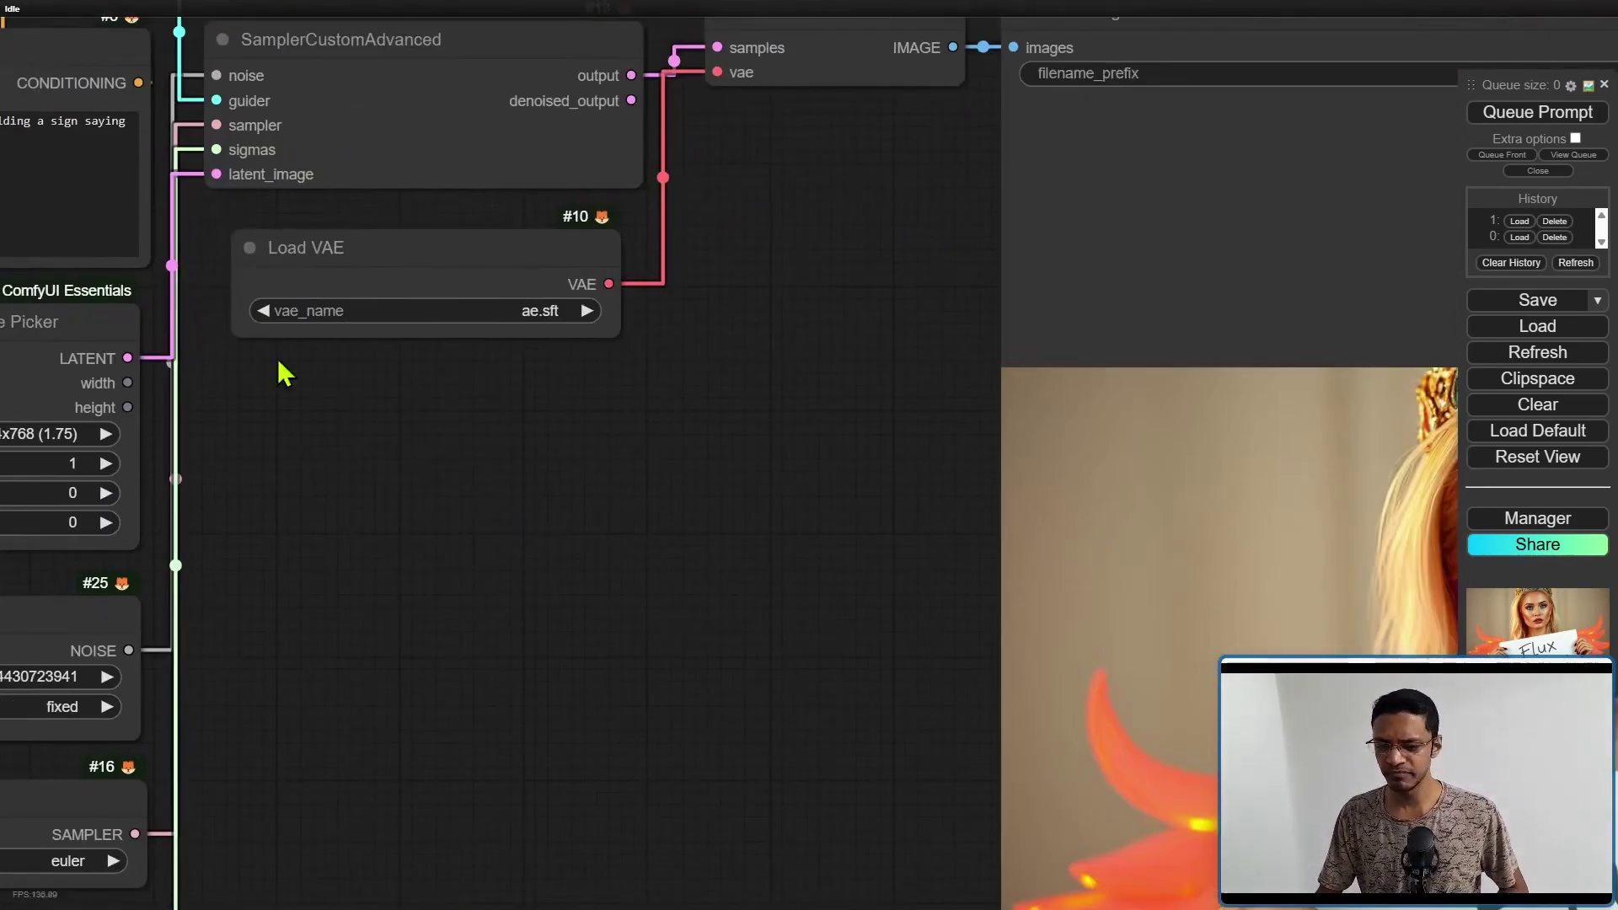
{"action": "left_click_drag", "start_coordinate": [912, 590], "coordinate": [169, 325]}
{"action": "scroll", "coordinate": [333, 371], "scroll_direction": "down", "scroll_amount": 3}
{"action": "mouse_move", "coordinate": [779, 451]}
{"action": "left_mouse_down"}
{"action": "mouse_move", "coordinate": [771, 400]}
{"action": "mouse_move", "coordinate": [820, 411]}
{"action": "mouse_move", "coordinate": [801, 451]}
{"action": "left_mouse_up"}
{"action": "scroll", "coordinate": [819, 410], "scroll_direction": "up", "scroll_amount": 2}
{"action": "scroll", "coordinate": [802, 452], "scroll_direction": "down", "scroll_amount": 1}
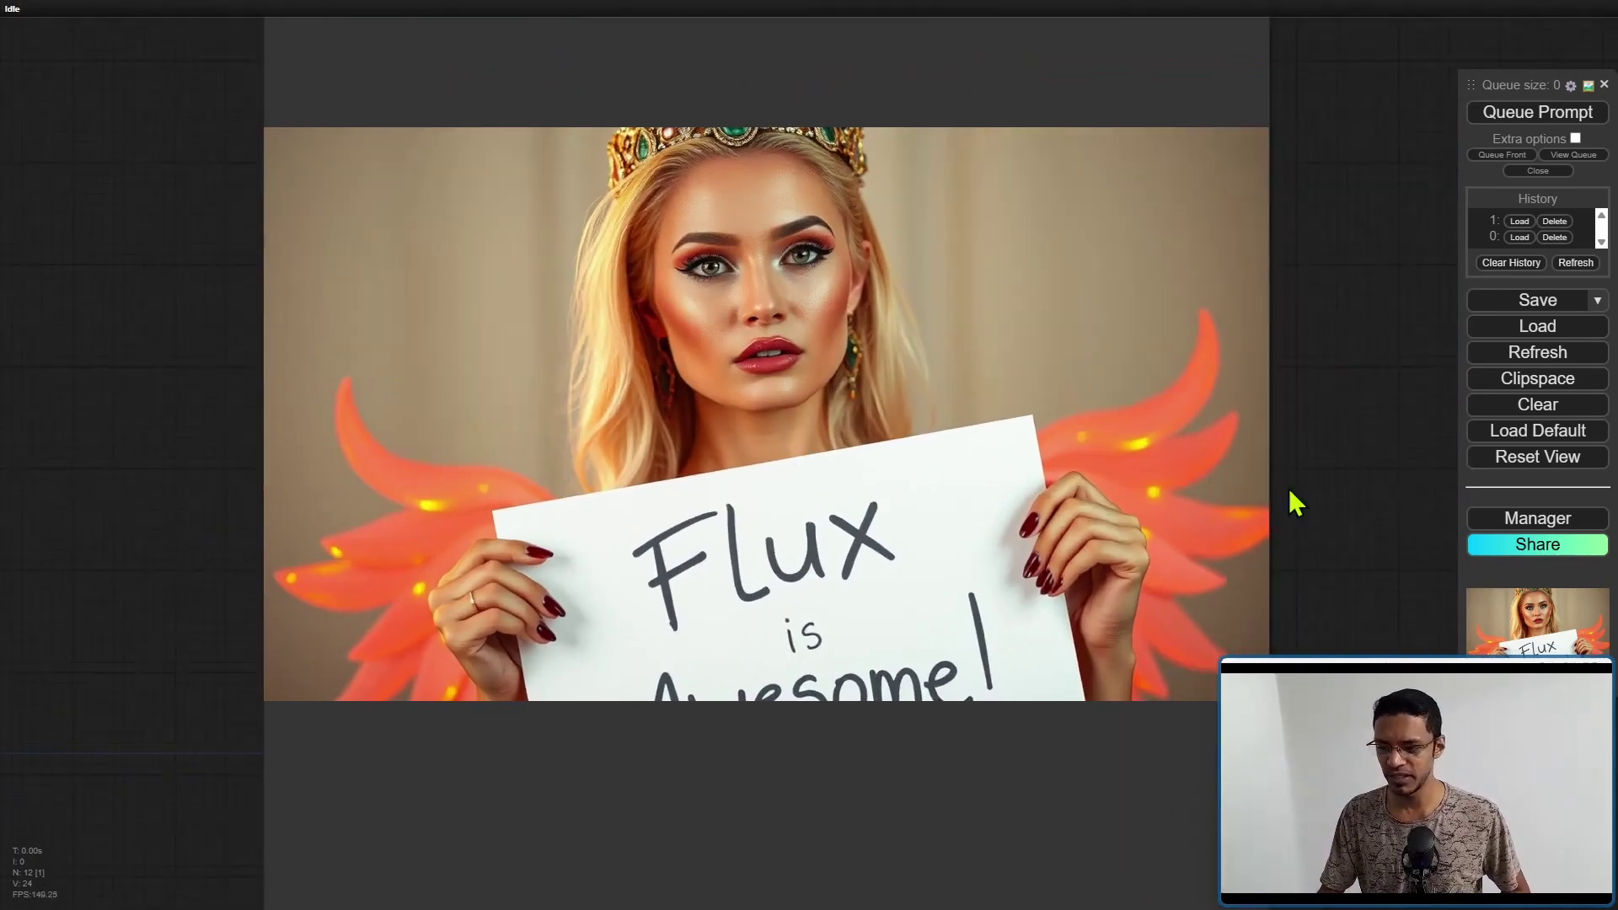
- Load run 1 from the history again and bring the whole workflow into view
{"action": "left_click", "coordinate": [1520, 223]}
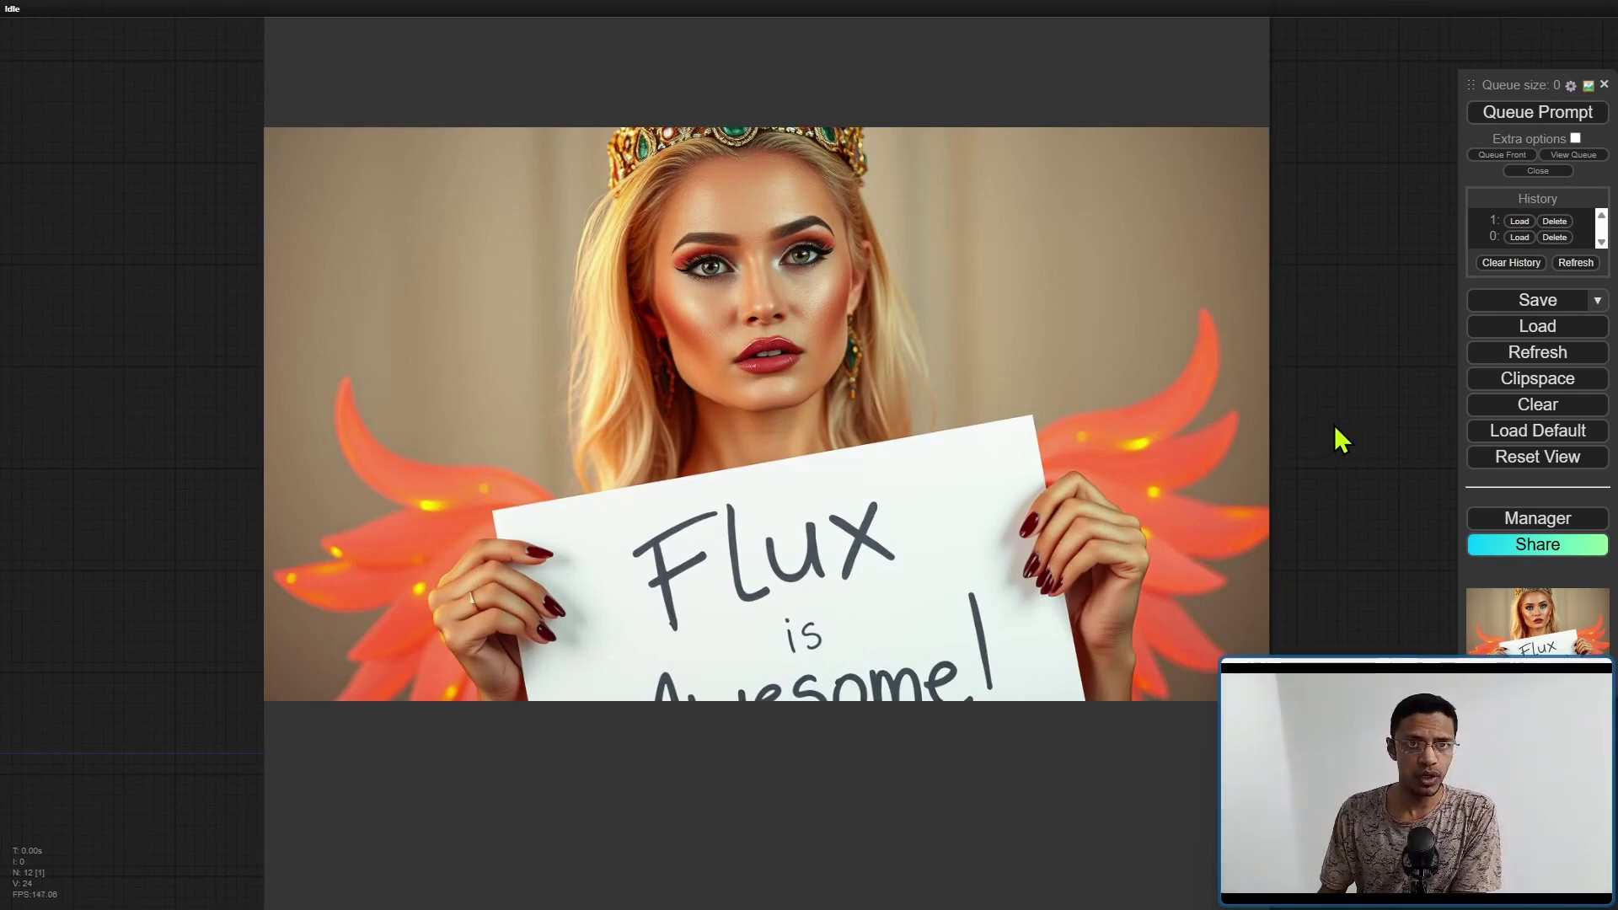
{"action": "scroll", "coordinate": [1178, 459], "scroll_direction": "down", "scroll_amount": 8}
{"action": "left_click_drag", "start_coordinate": [30, 349], "coordinate": [153, 346]}
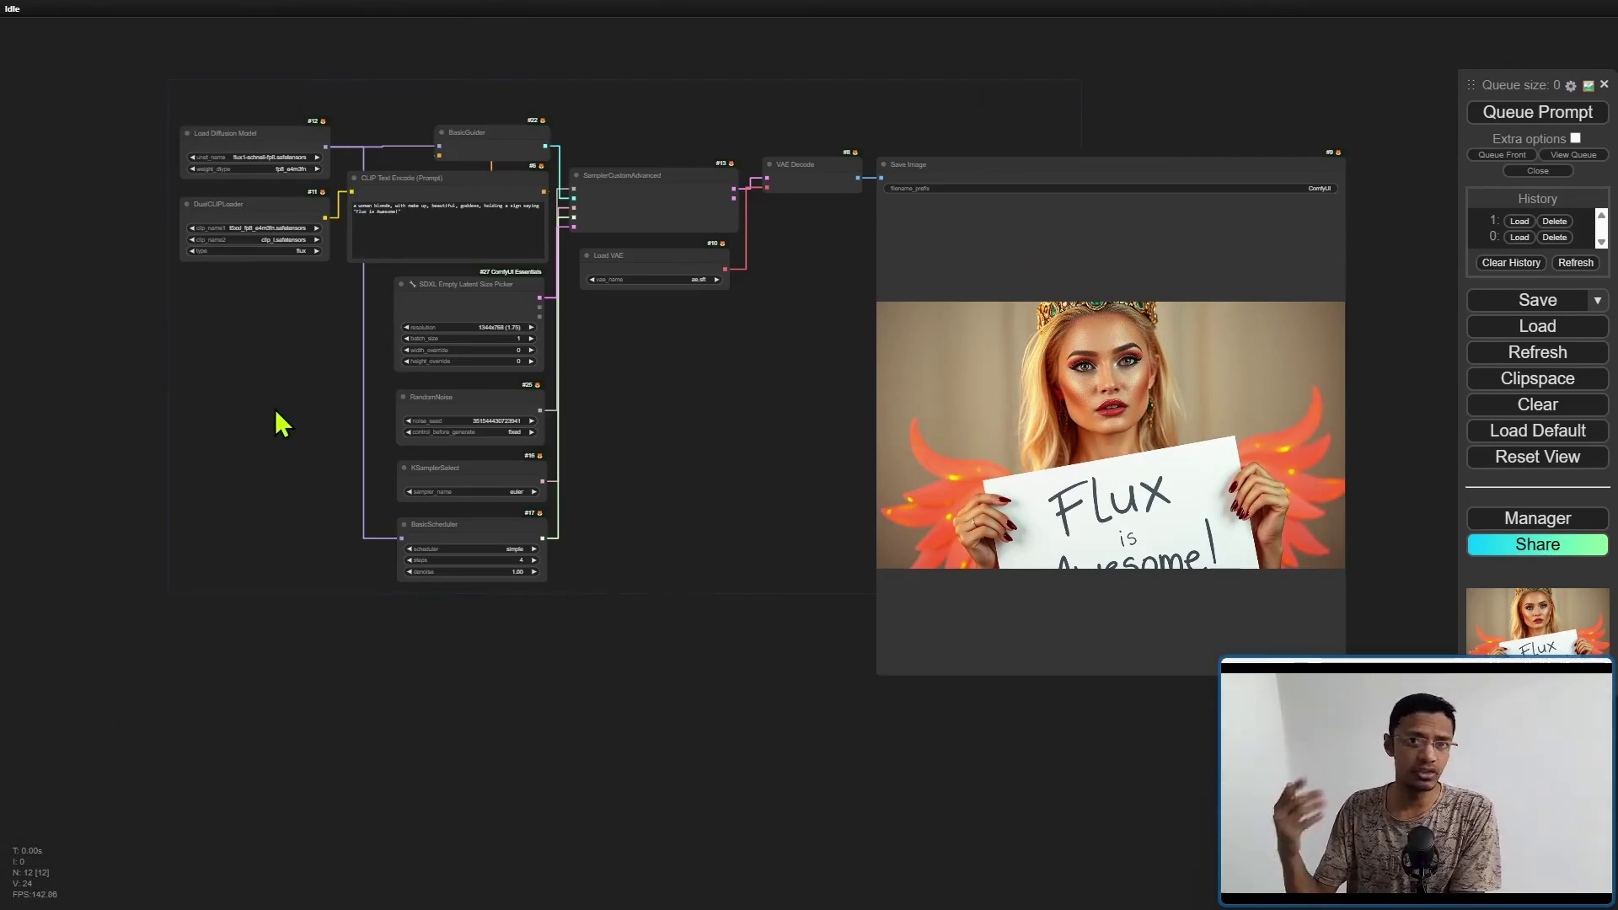
{"action": "left_click_drag", "start_coordinate": [866, 734], "coordinate": [788, 647]}
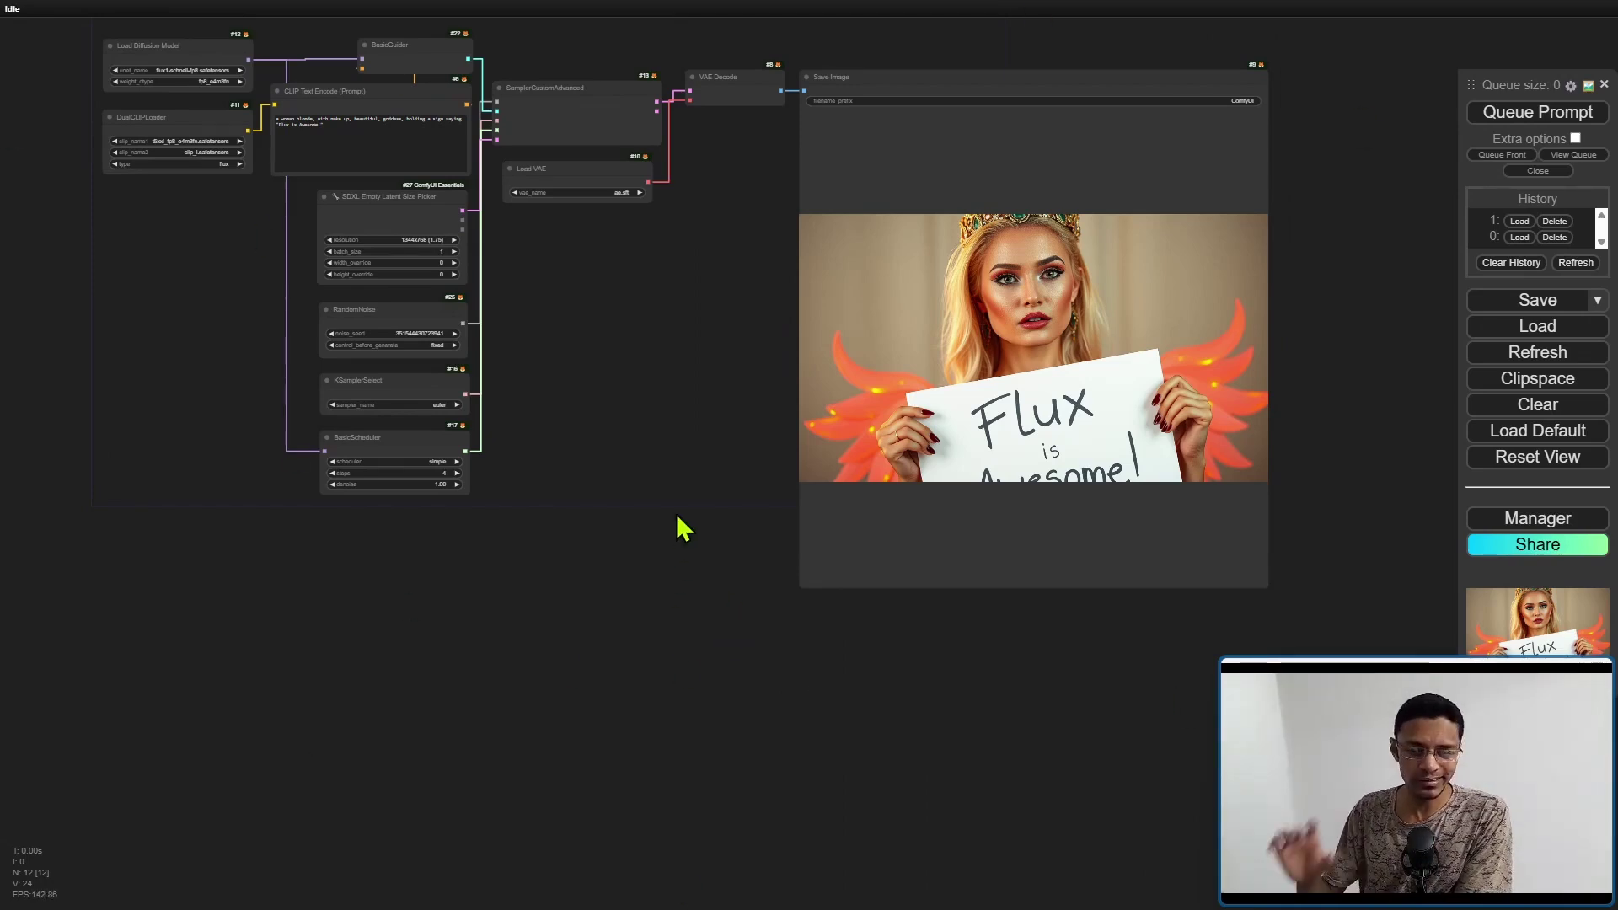
- Add a reroute node from the SamplerCustomAdvanced output in the empty space below the workflow
{"action": "scroll", "coordinate": [654, 245], "scroll_direction": "up", "scroll_amount": 10}
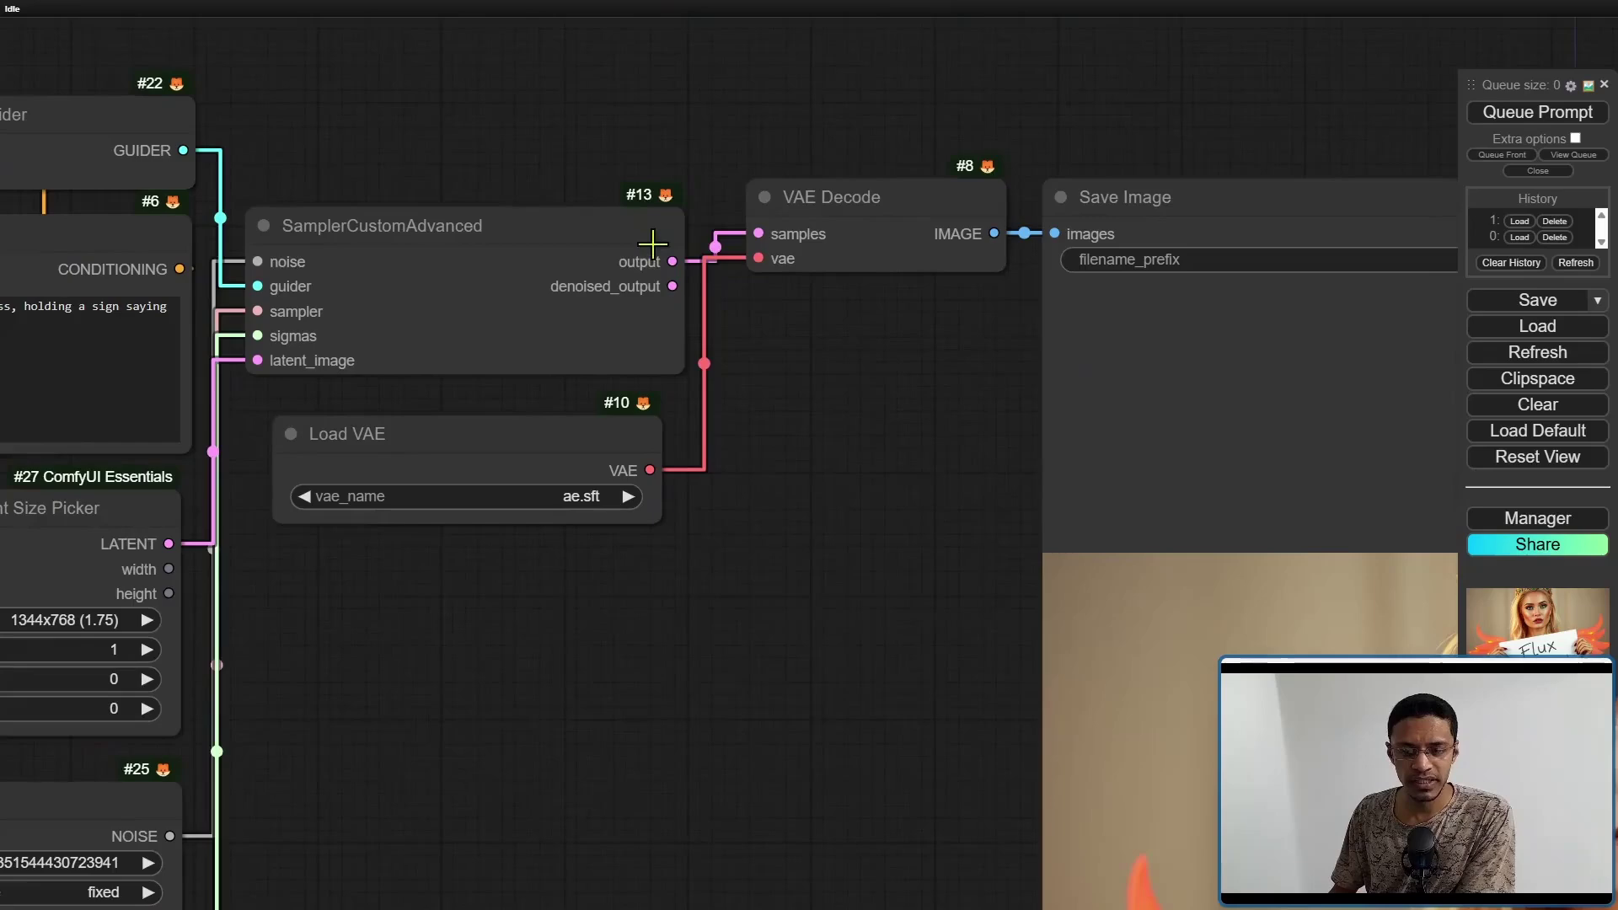
{"action": "left_click_drag", "start_coordinate": [671, 261], "coordinate": [658, 726]}
{"action": "left_click", "coordinate": [693, 787]}
{"action": "left_click_drag", "start_coordinate": [815, 695], "coordinate": [283, 92]}
{"action": "scroll", "coordinate": [868, 198], "scroll_direction": "down", "scroll_amount": 9}
{"action": "scroll", "coordinate": [283, 93], "scroll_direction": "up", "scroll_amount": 5}
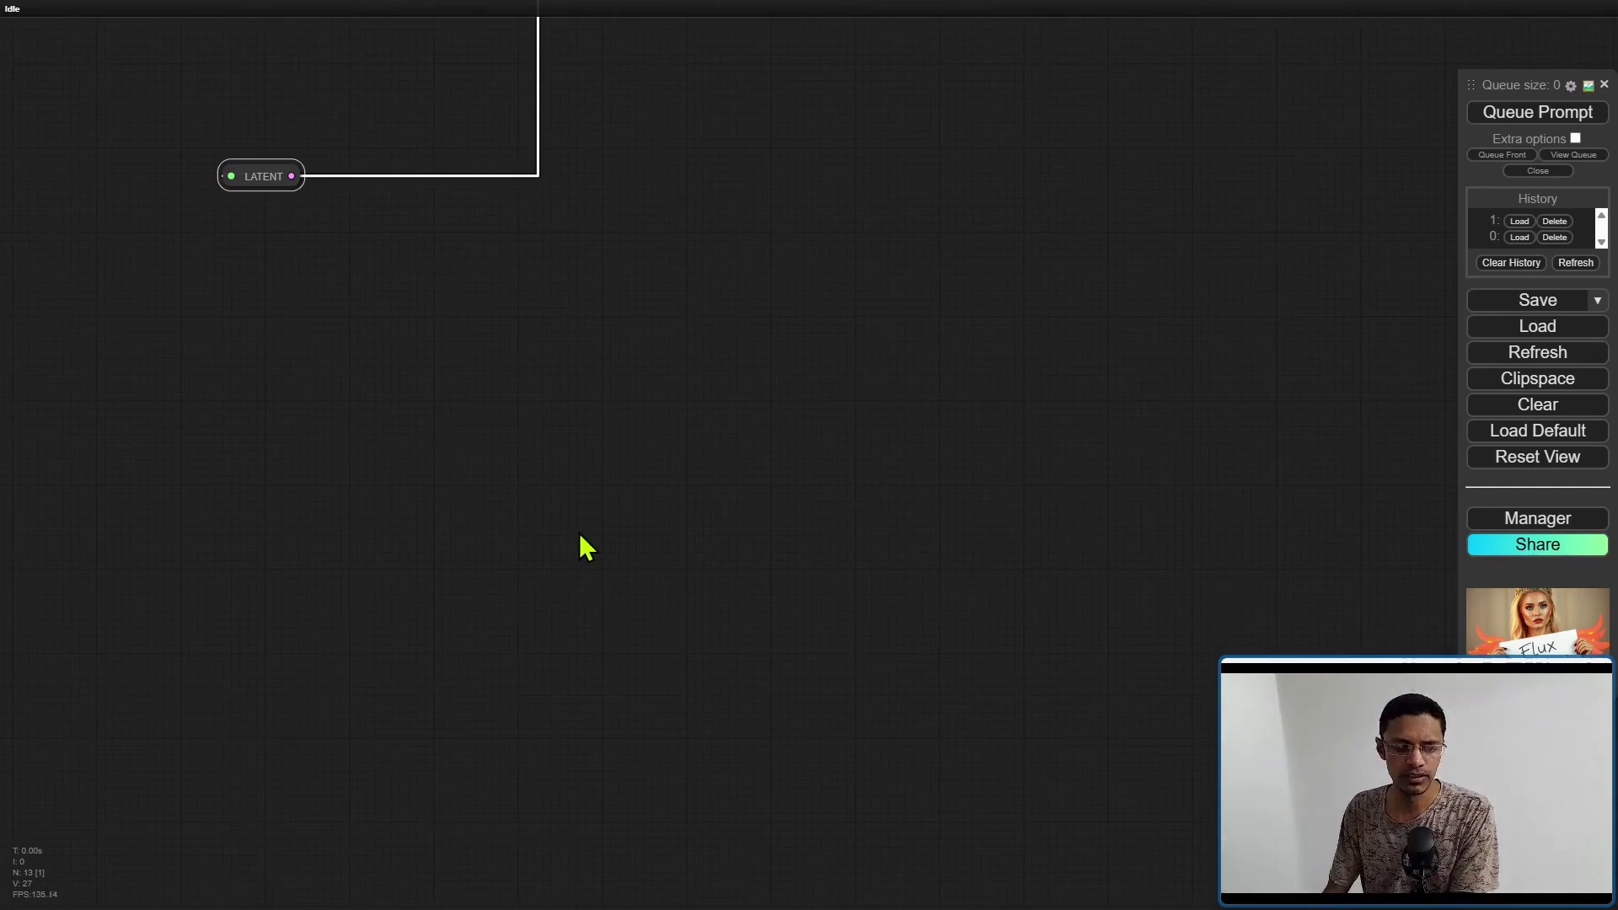
- Build a second-pass chain with Load Checkpoint, two CLIP Text Encode, KSampler, VAE Decode and Save Image nodes beside the reroute
{"action": "double_click", "coordinate": [586, 343]}
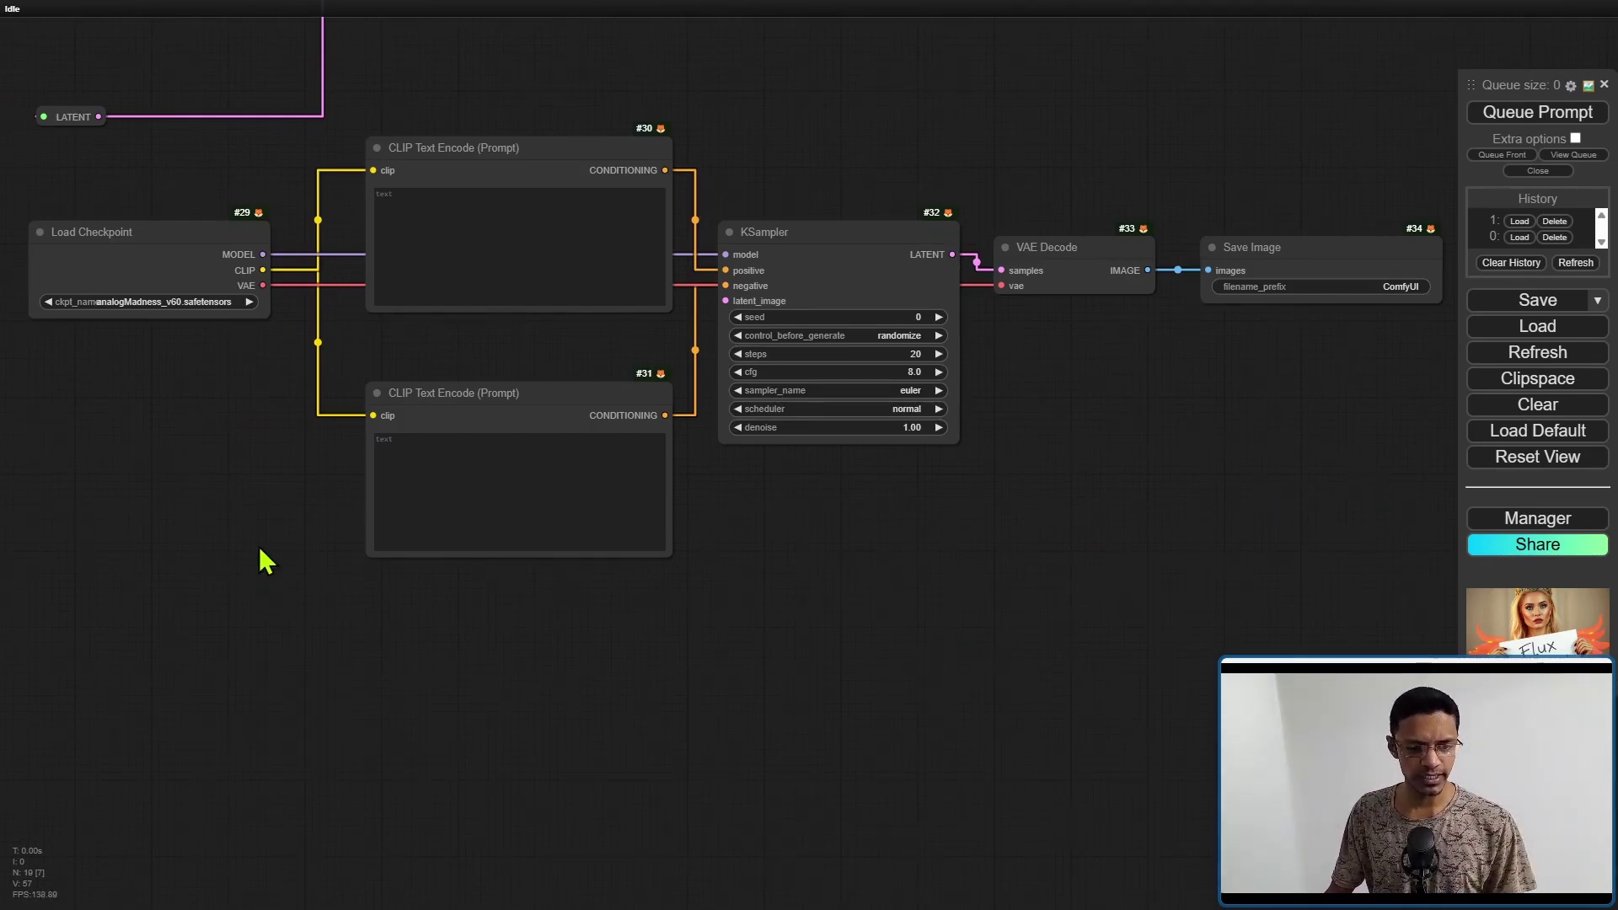
{"action": "left_click", "coordinate": [180, 224]}
{"action": "left_click", "coordinate": [558, 143]}
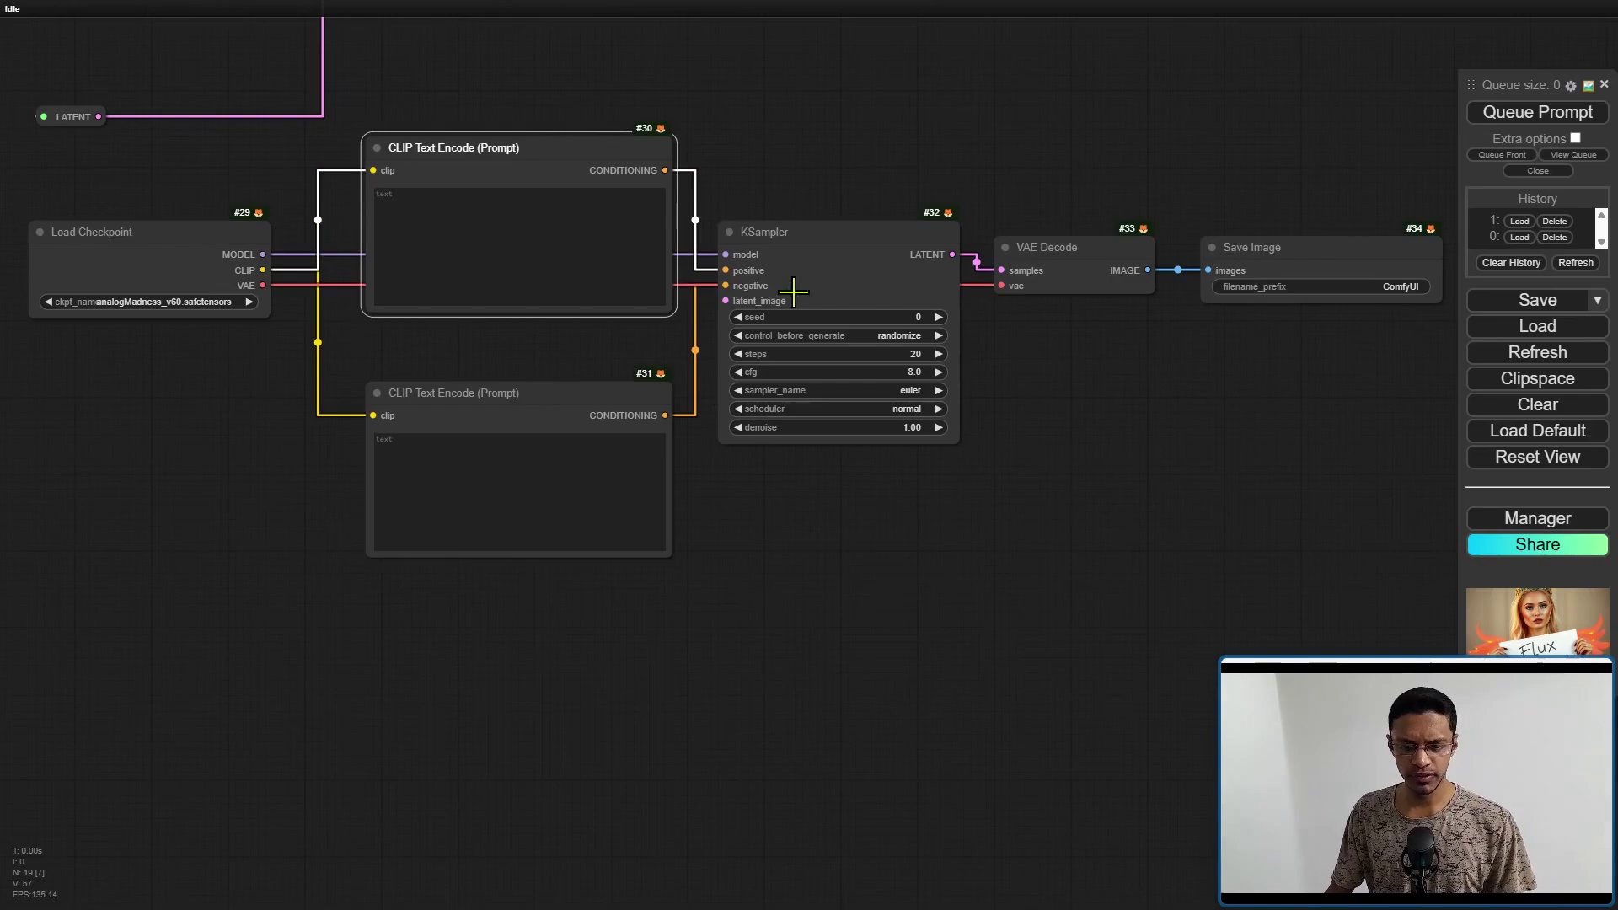
{"action": "left_click", "coordinate": [800, 236]}
{"action": "left_click", "coordinate": [1035, 246]}
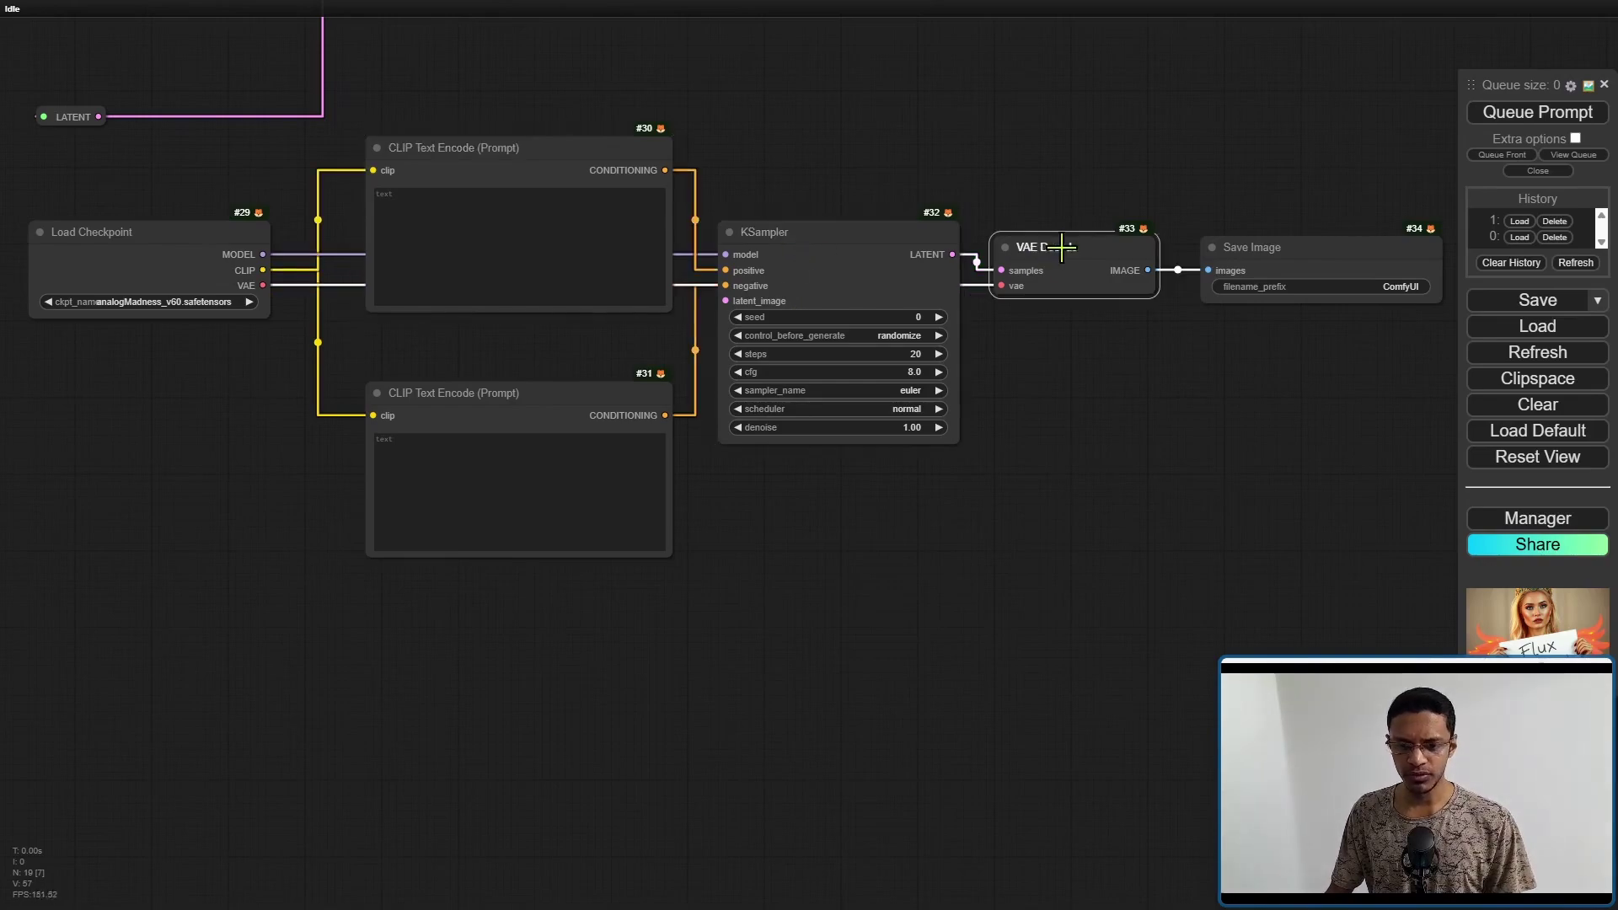
{"action": "left_click", "coordinate": [1290, 252]}
{"action": "left_click", "coordinate": [1228, 523]}
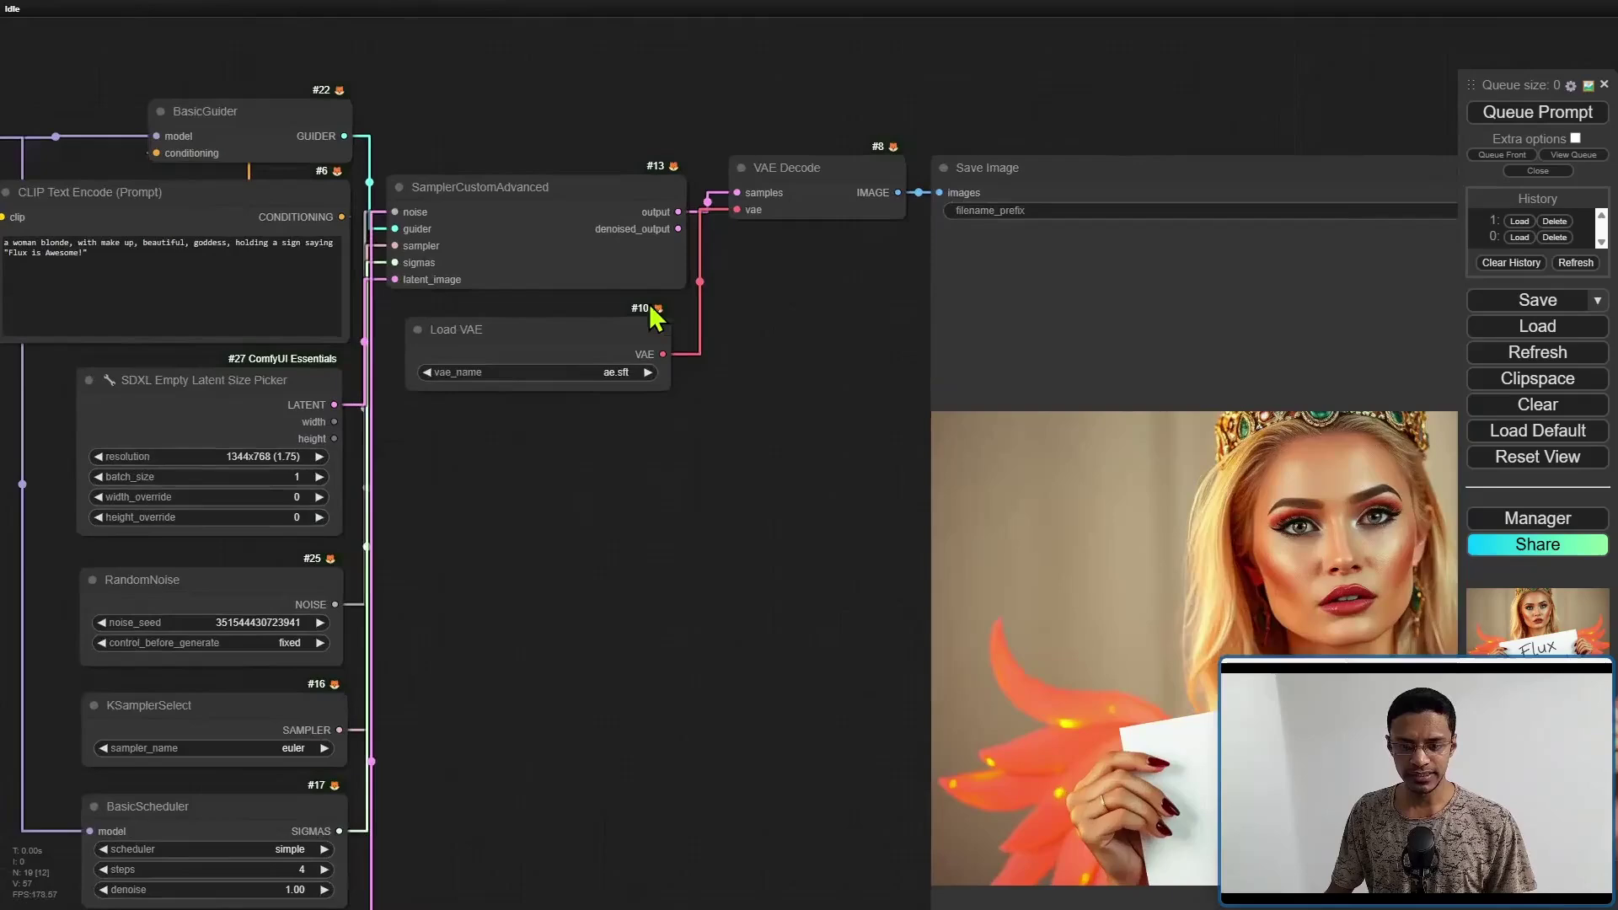
- Connect the LATENT reroute coming from the Flux sampler to the new KSampler's latent_image input
{"action": "left_click_drag", "start_coordinate": [750, 486], "coordinate": [748, 452]}
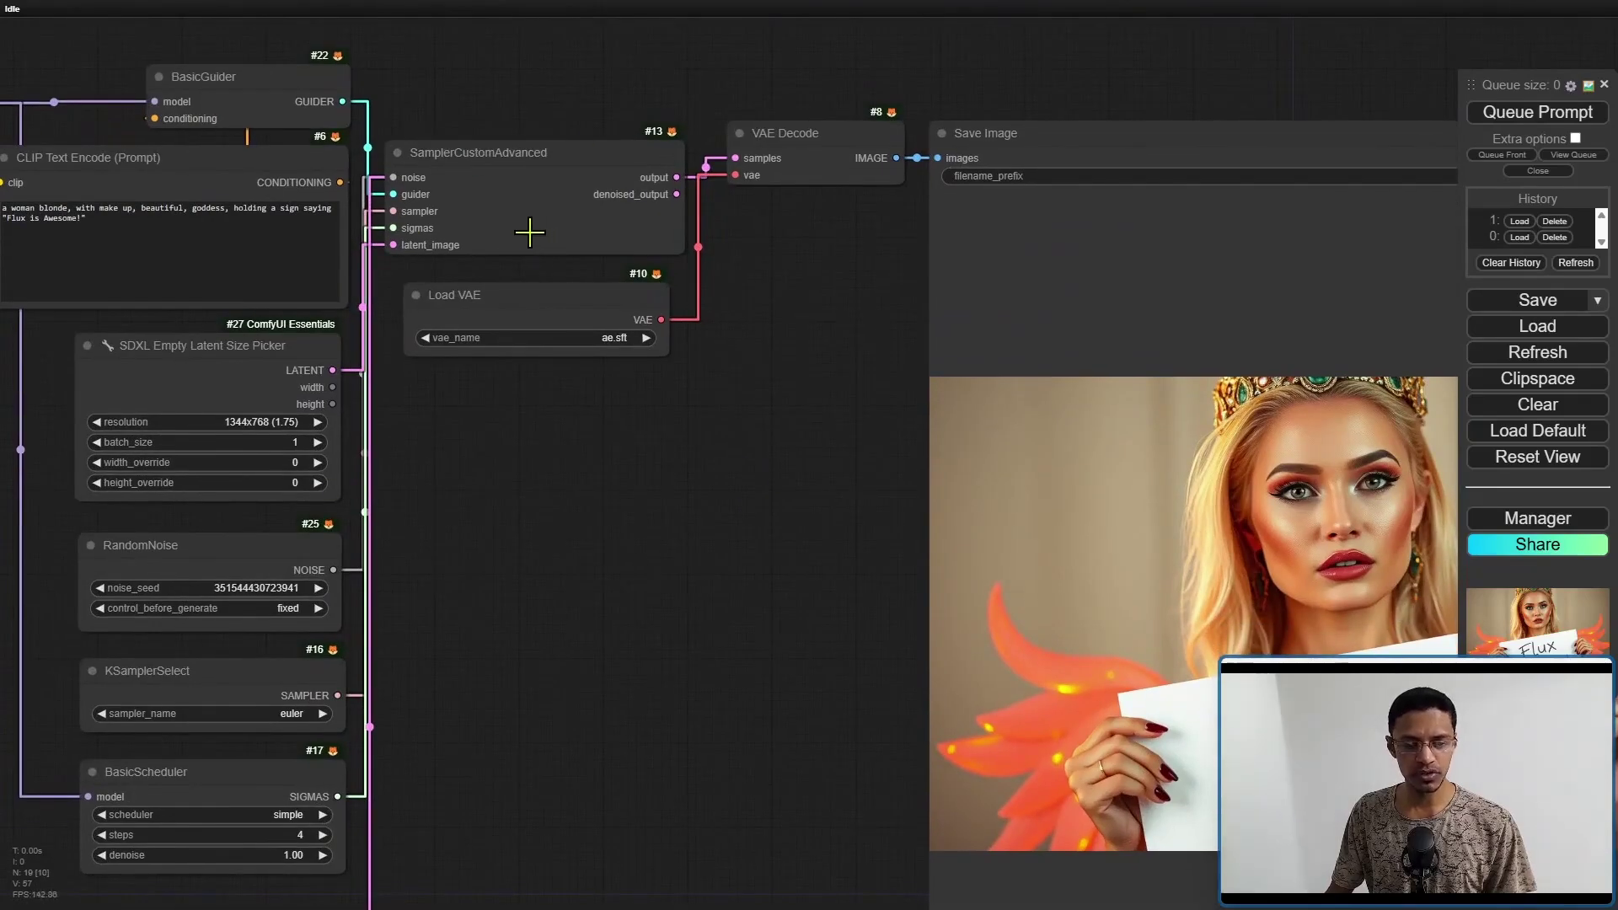
{"action": "scroll", "coordinate": [716, 590], "scroll_direction": "down", "scroll_amount": 2}
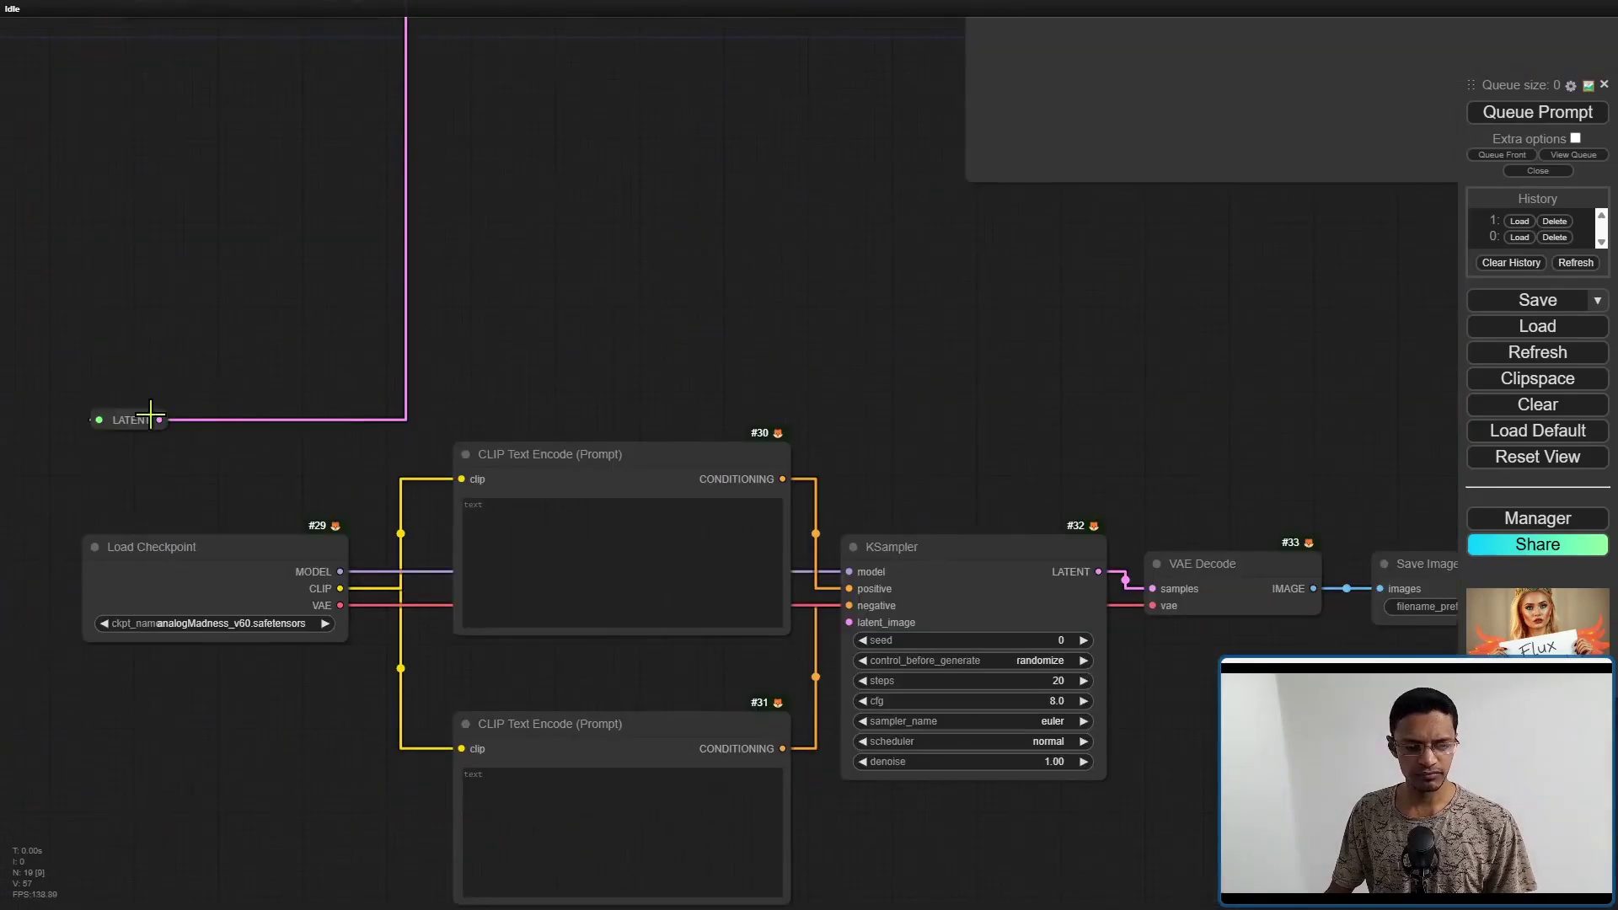
{"action": "left_click_drag", "start_coordinate": [147, 415], "coordinate": [203, 343]}
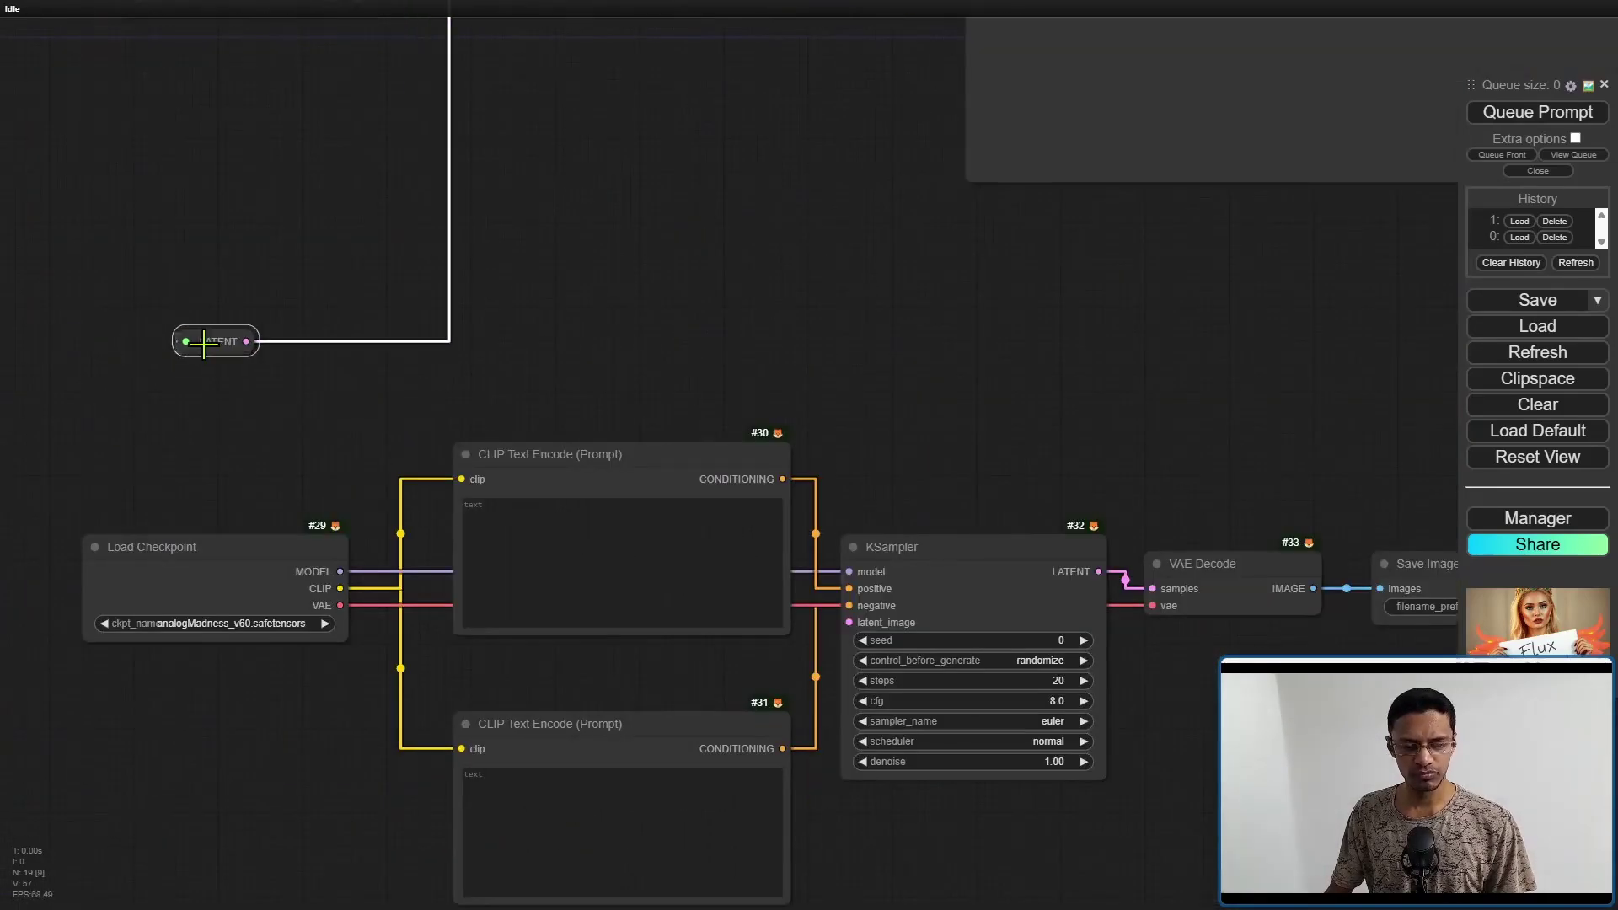
{"action": "left_click_drag", "start_coordinate": [891, 369], "coordinate": [795, 235]}
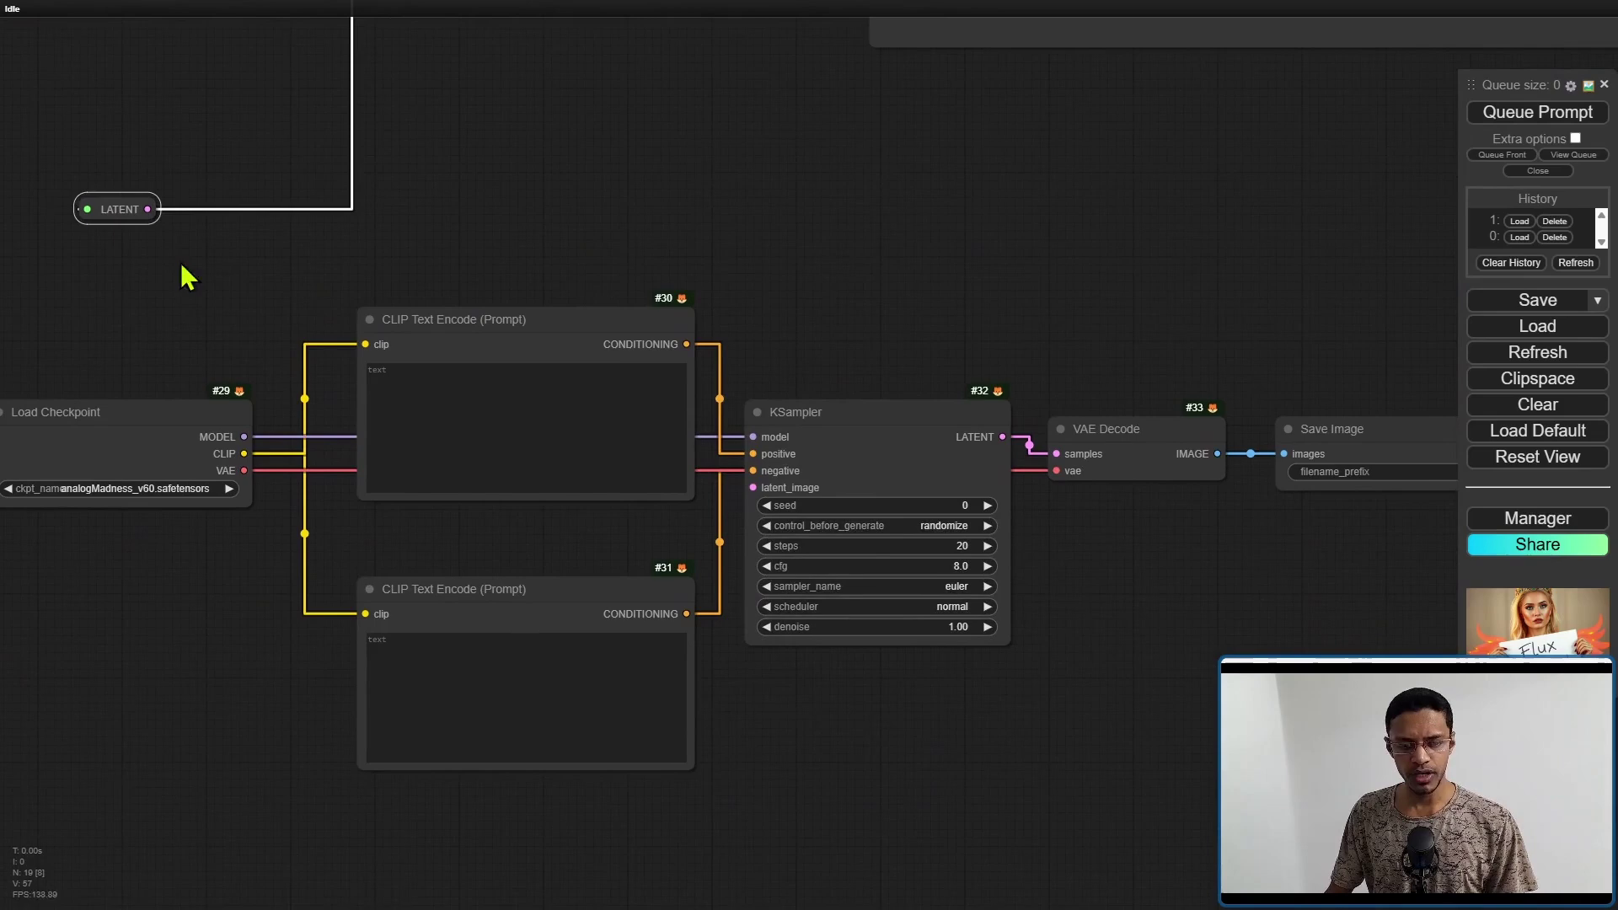
{"action": "left_click_drag", "start_coordinate": [147, 209], "coordinate": [753, 487]}
- Set the second-pass KSampler's denoise to 0.5
{"action": "scroll", "coordinate": [867, 585], "scroll_direction": "up", "scroll_amount": 5}
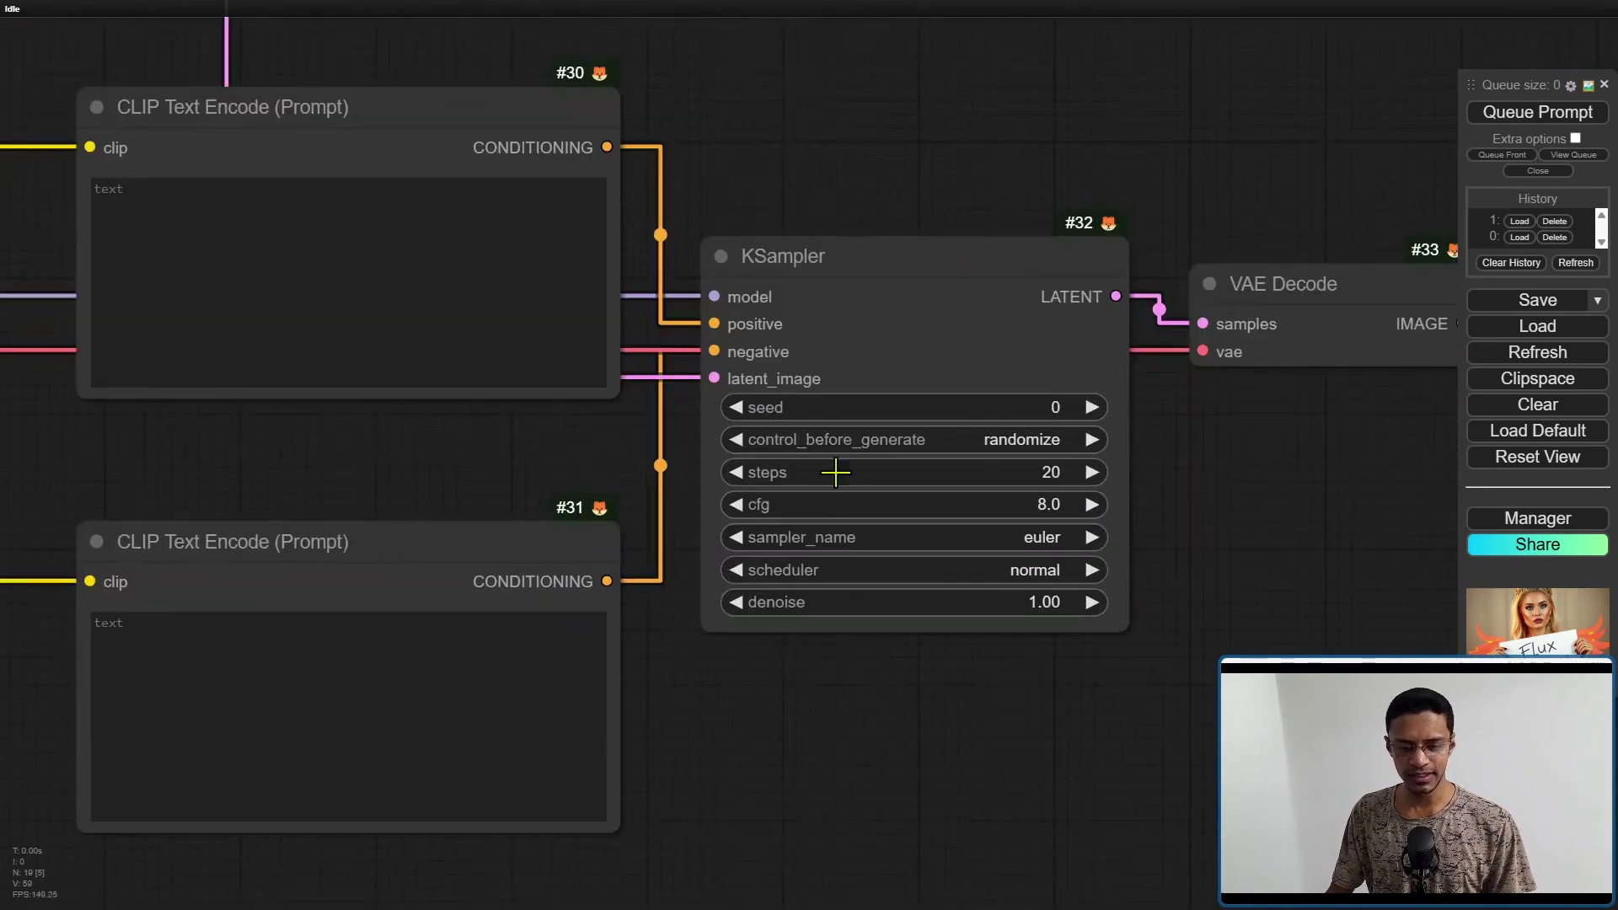
{"action": "left_click_drag", "start_coordinate": [1101, 708], "coordinate": [927, 586]}
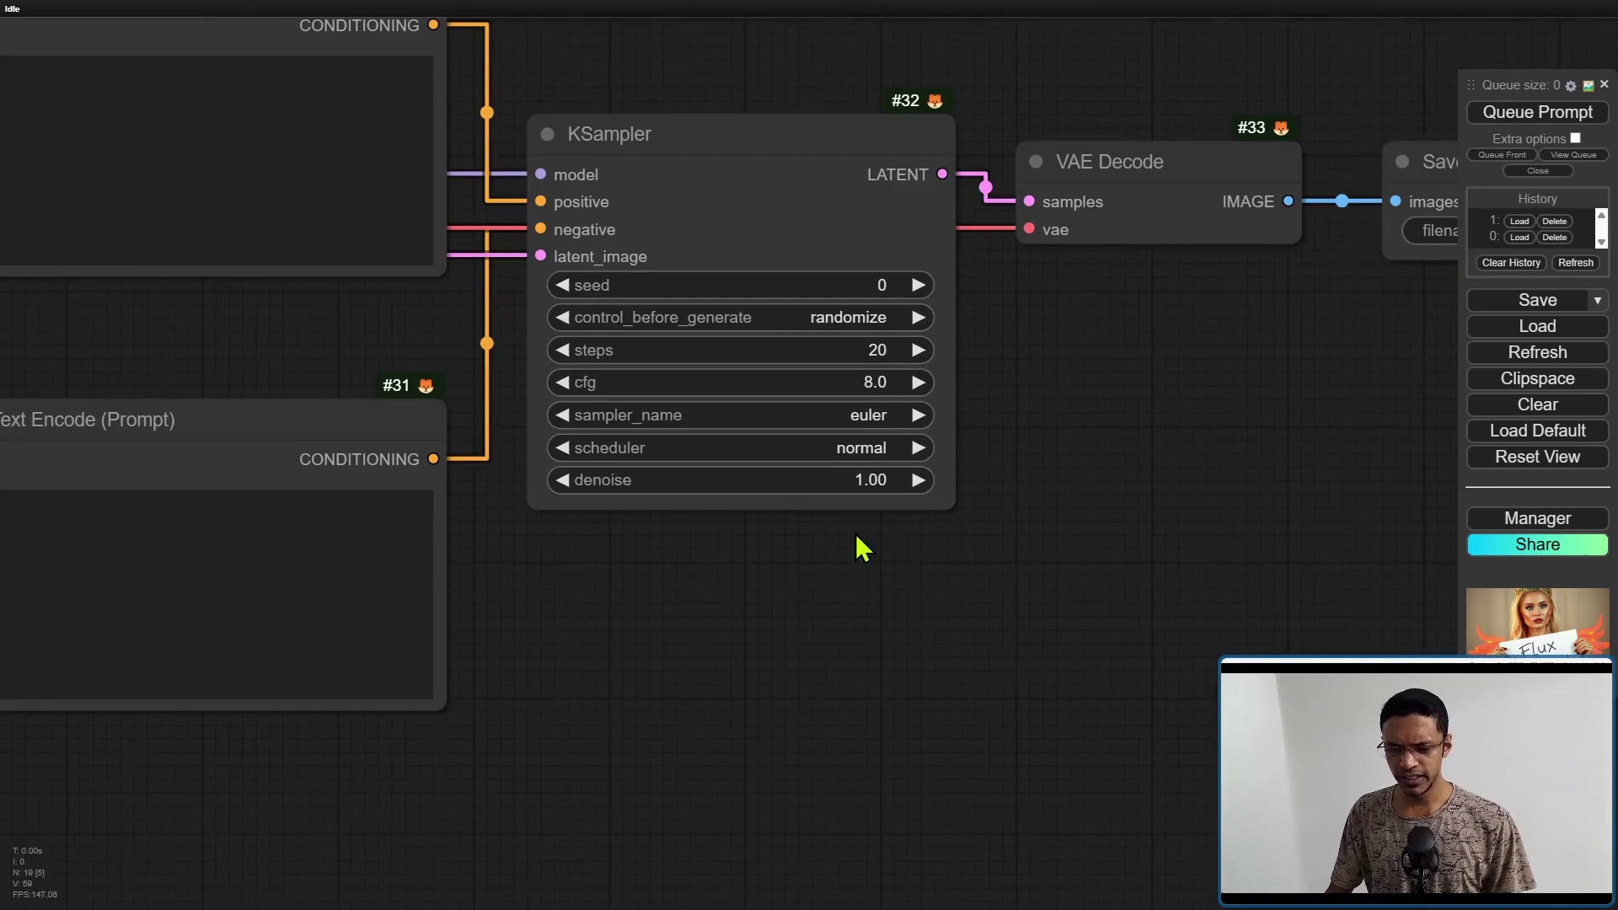
{"action": "left_click", "coordinate": [758, 479]}
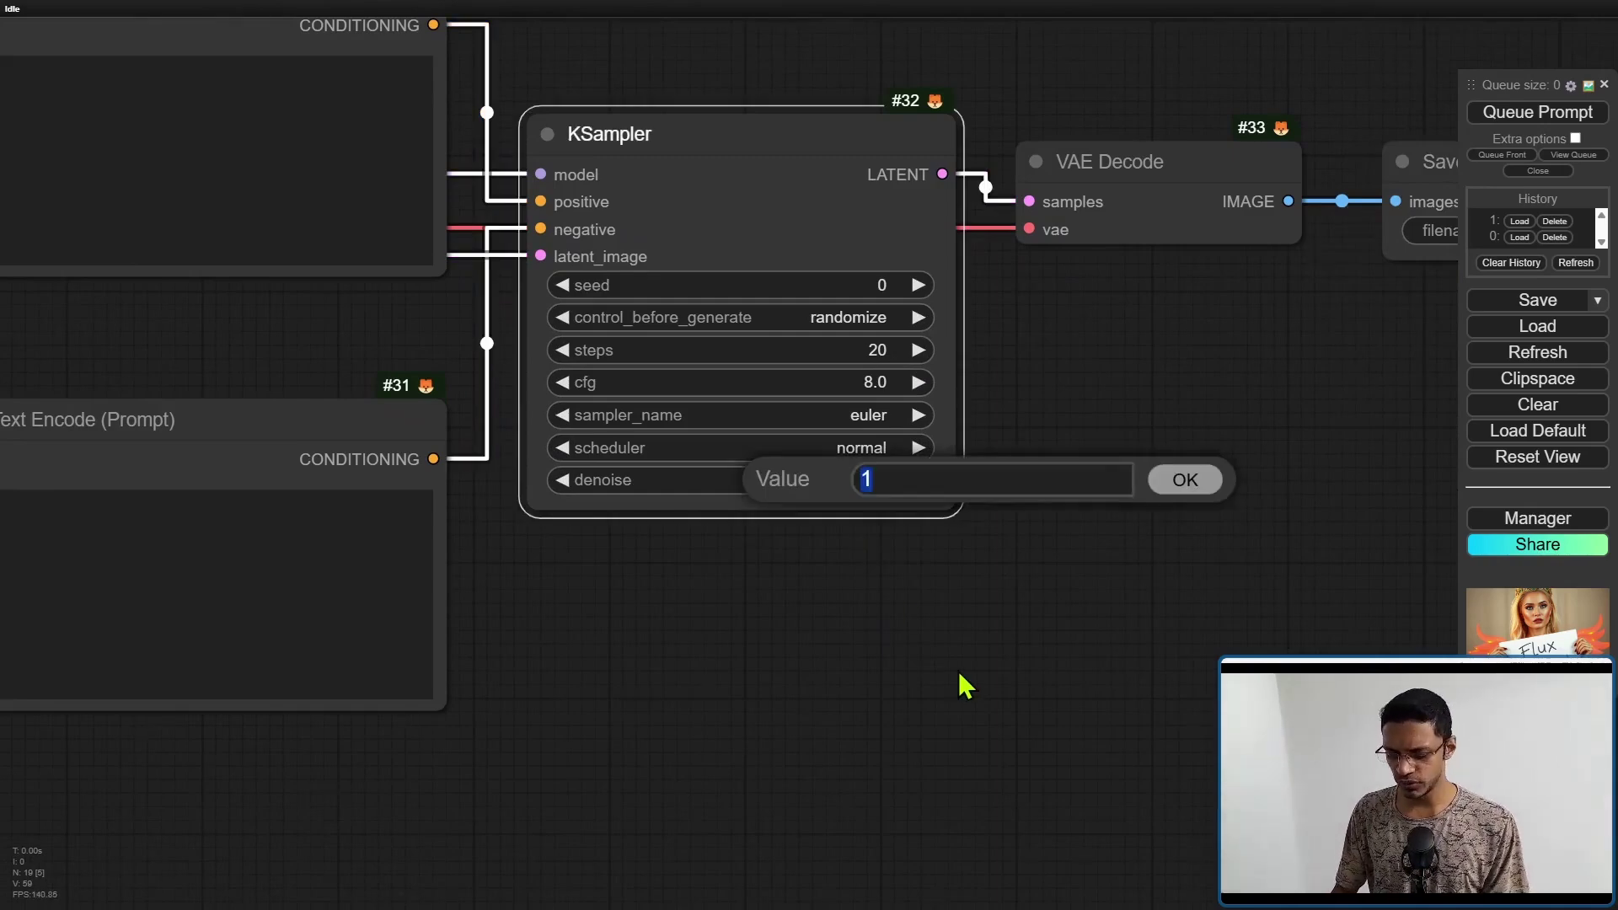
{"action": "type", "text": "0.5"}
{"action": "key", "text": "Return"}
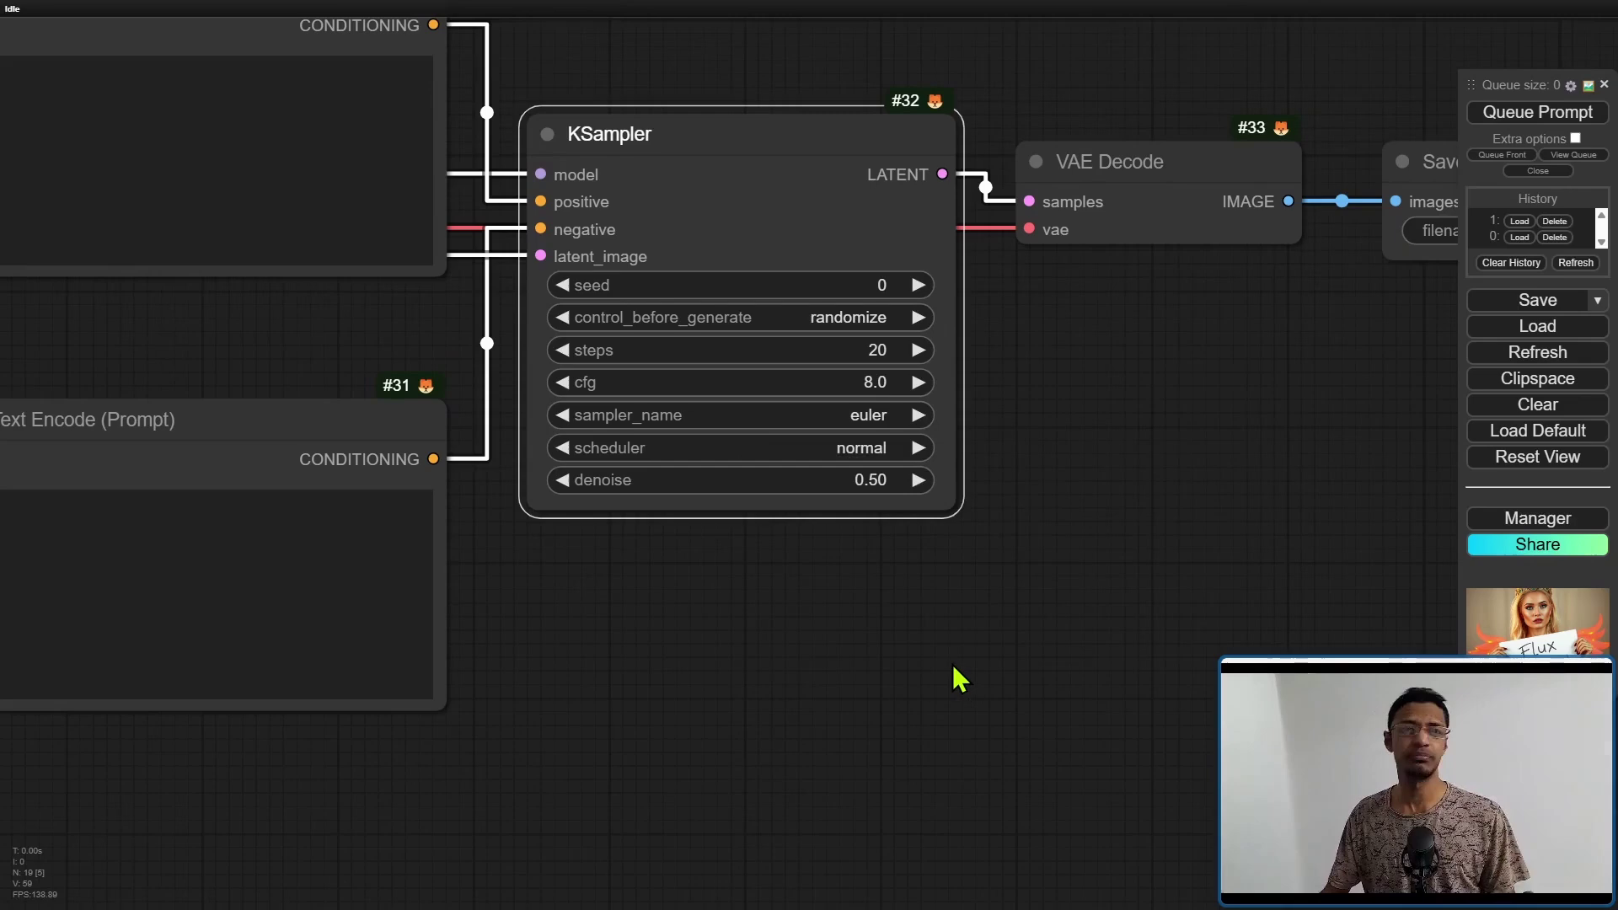
- Choose flat2DAnimerge_v45Sharp.safetensors as the model in the second-pass Load Checkpoint node
{"action": "left_click_drag", "start_coordinate": [771, 657], "coordinate": [1499, 648]}
{"action": "left_click_drag", "start_coordinate": [486, 535], "coordinate": [693, 552]}
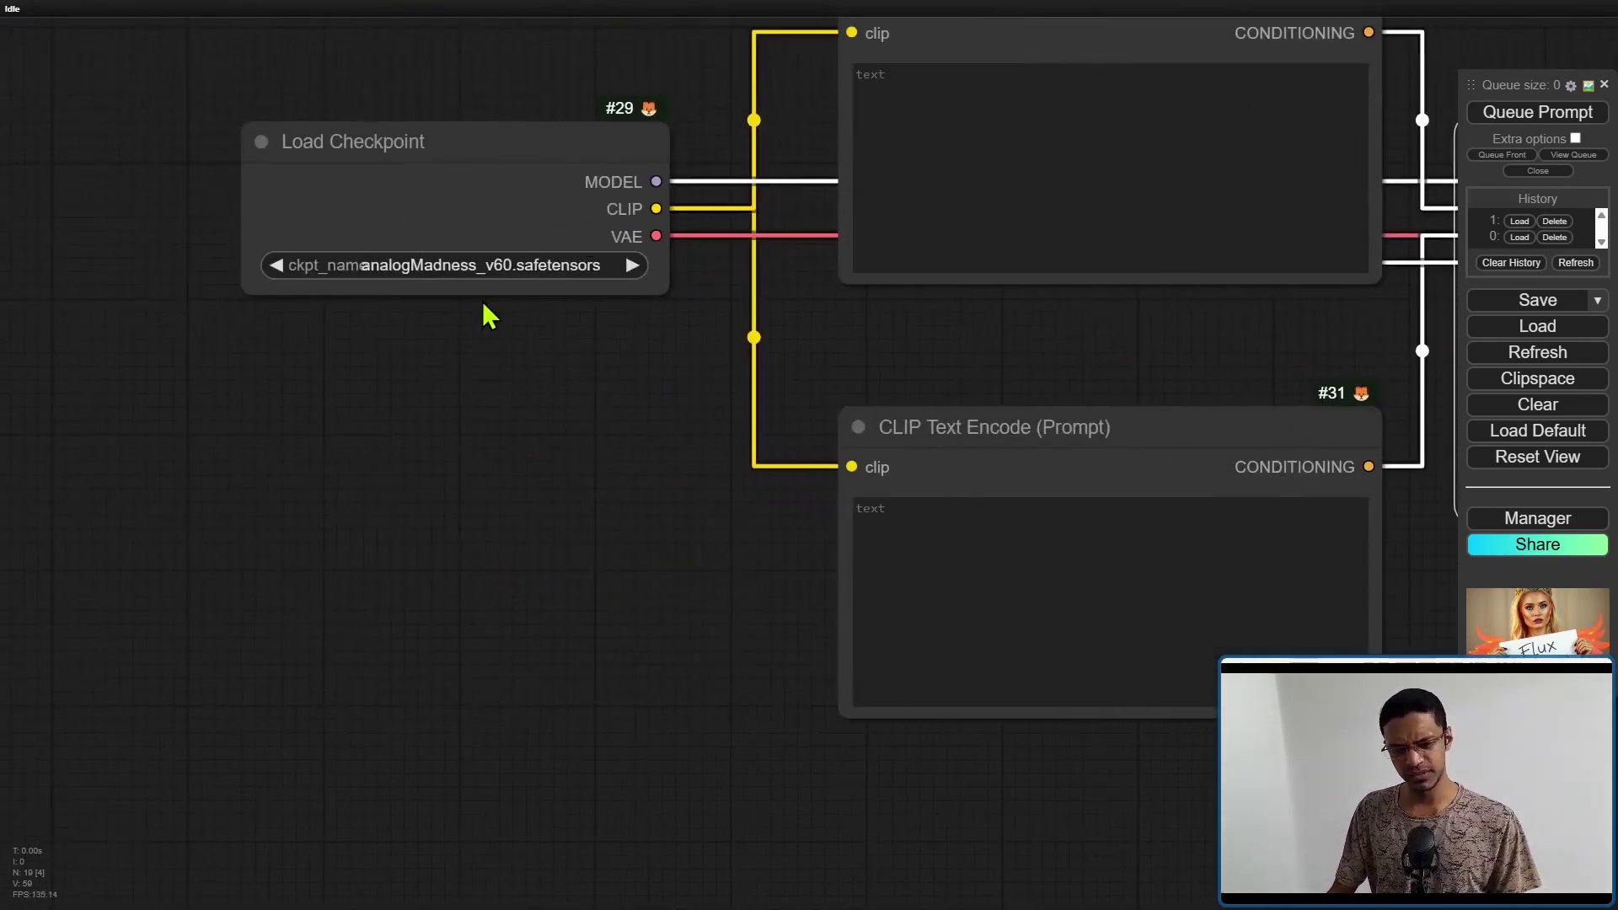
{"action": "left_click", "coordinate": [447, 264]}
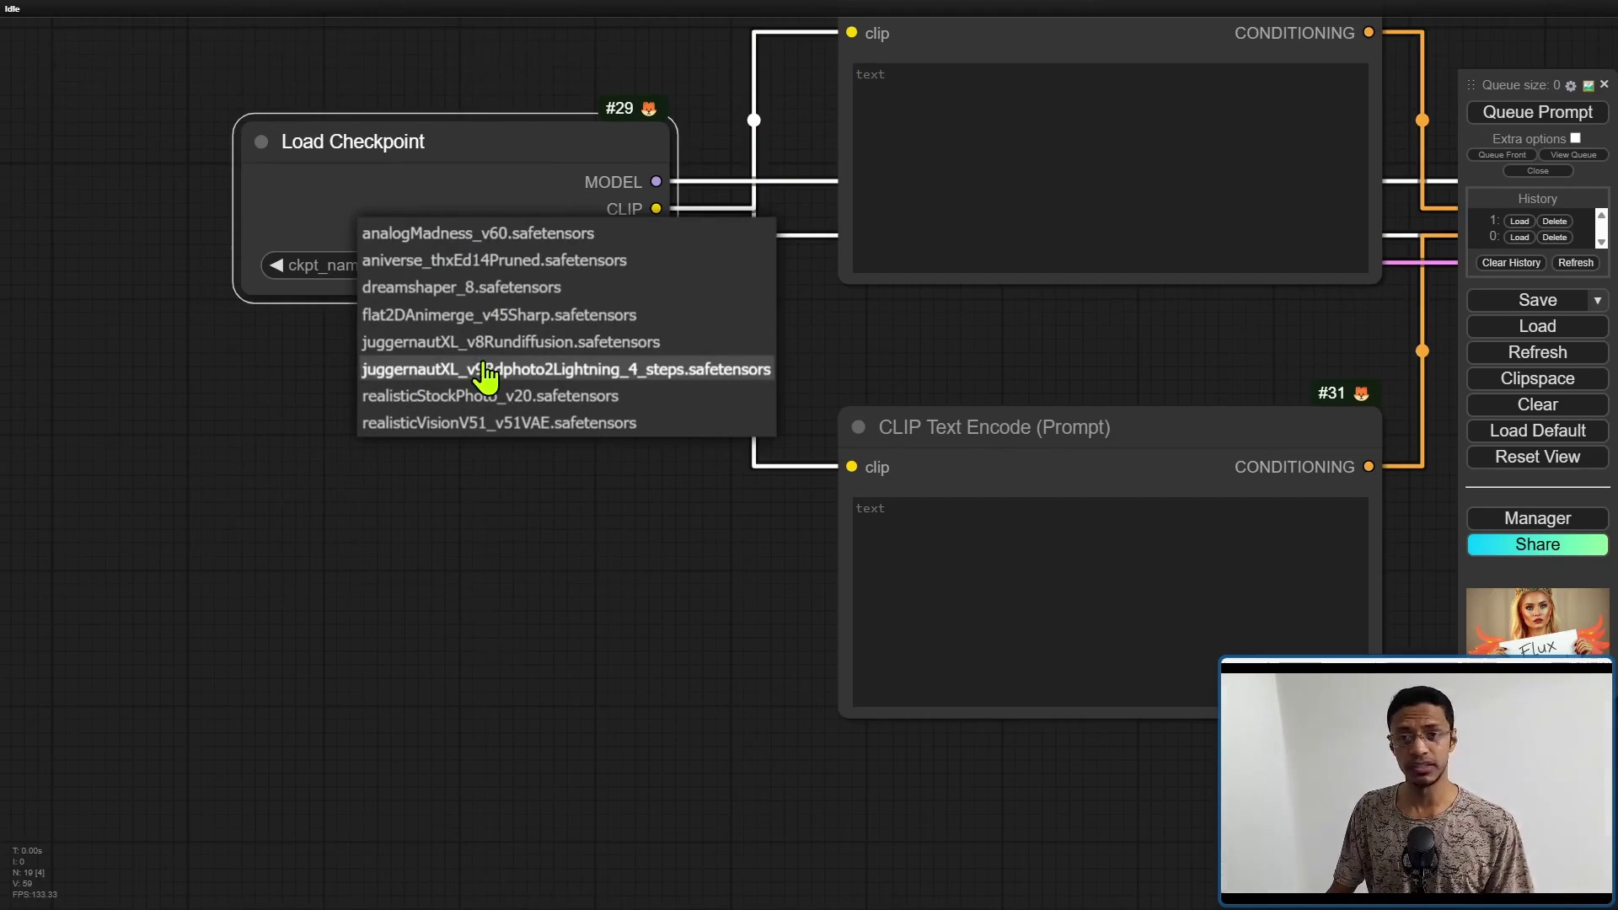
{"action": "left_click", "coordinate": [647, 613]}
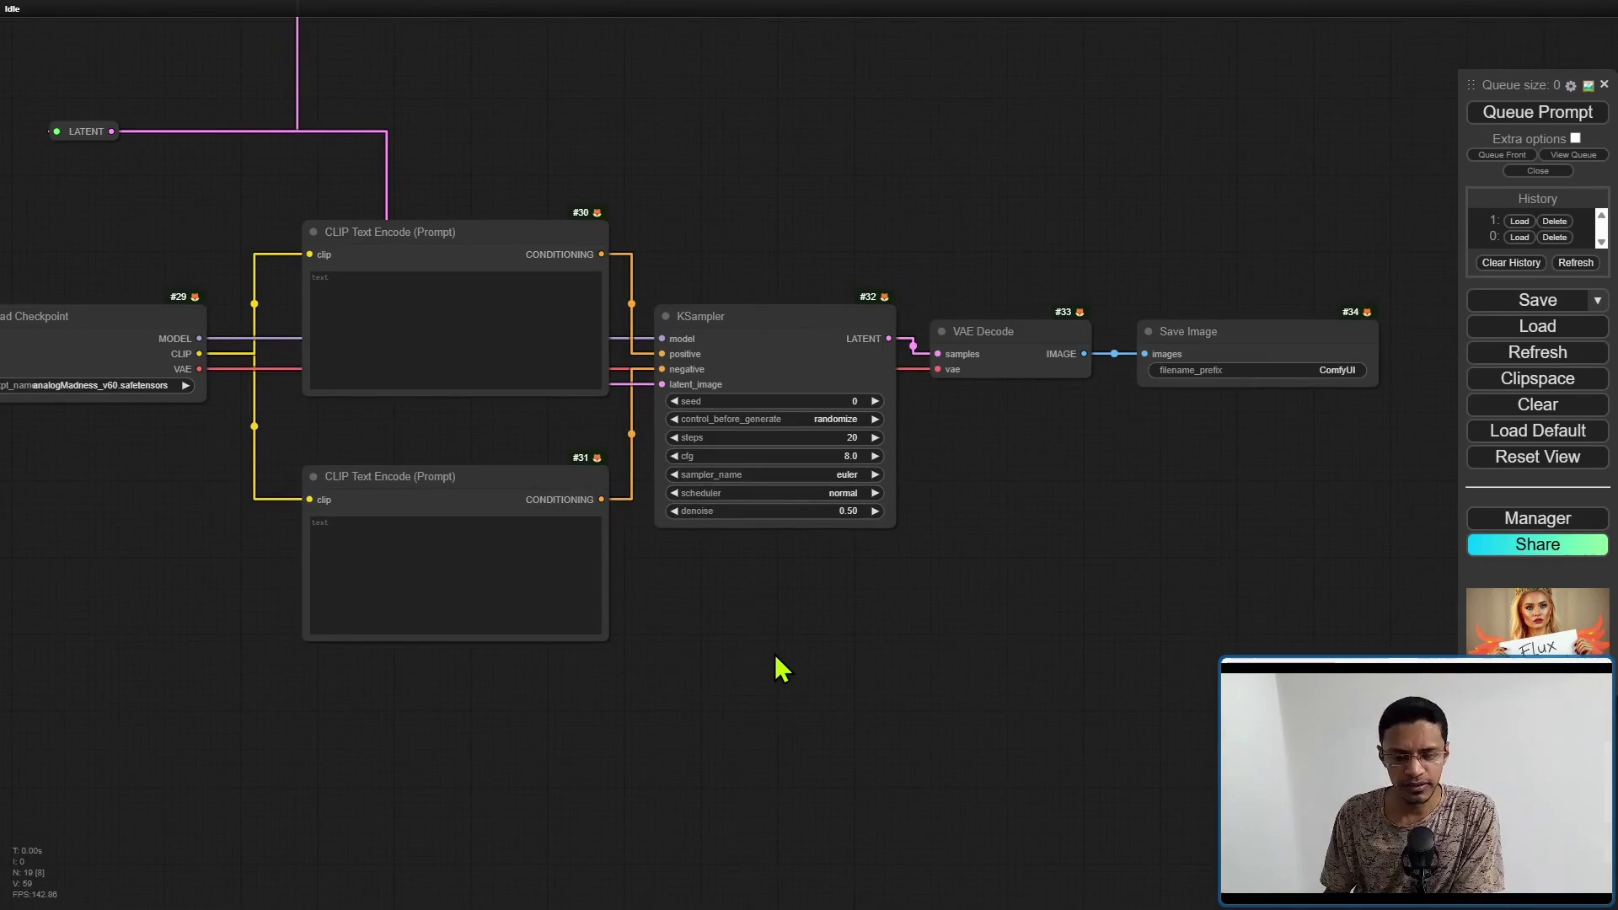
{"action": "scroll", "coordinate": [763, 655], "scroll_direction": "down", "scroll_amount": 1}
{"action": "left_click_drag", "start_coordinate": [854, 196], "coordinate": [714, 647]}
{"action": "left_click_drag", "start_coordinate": [895, 435], "coordinate": [720, 768]}
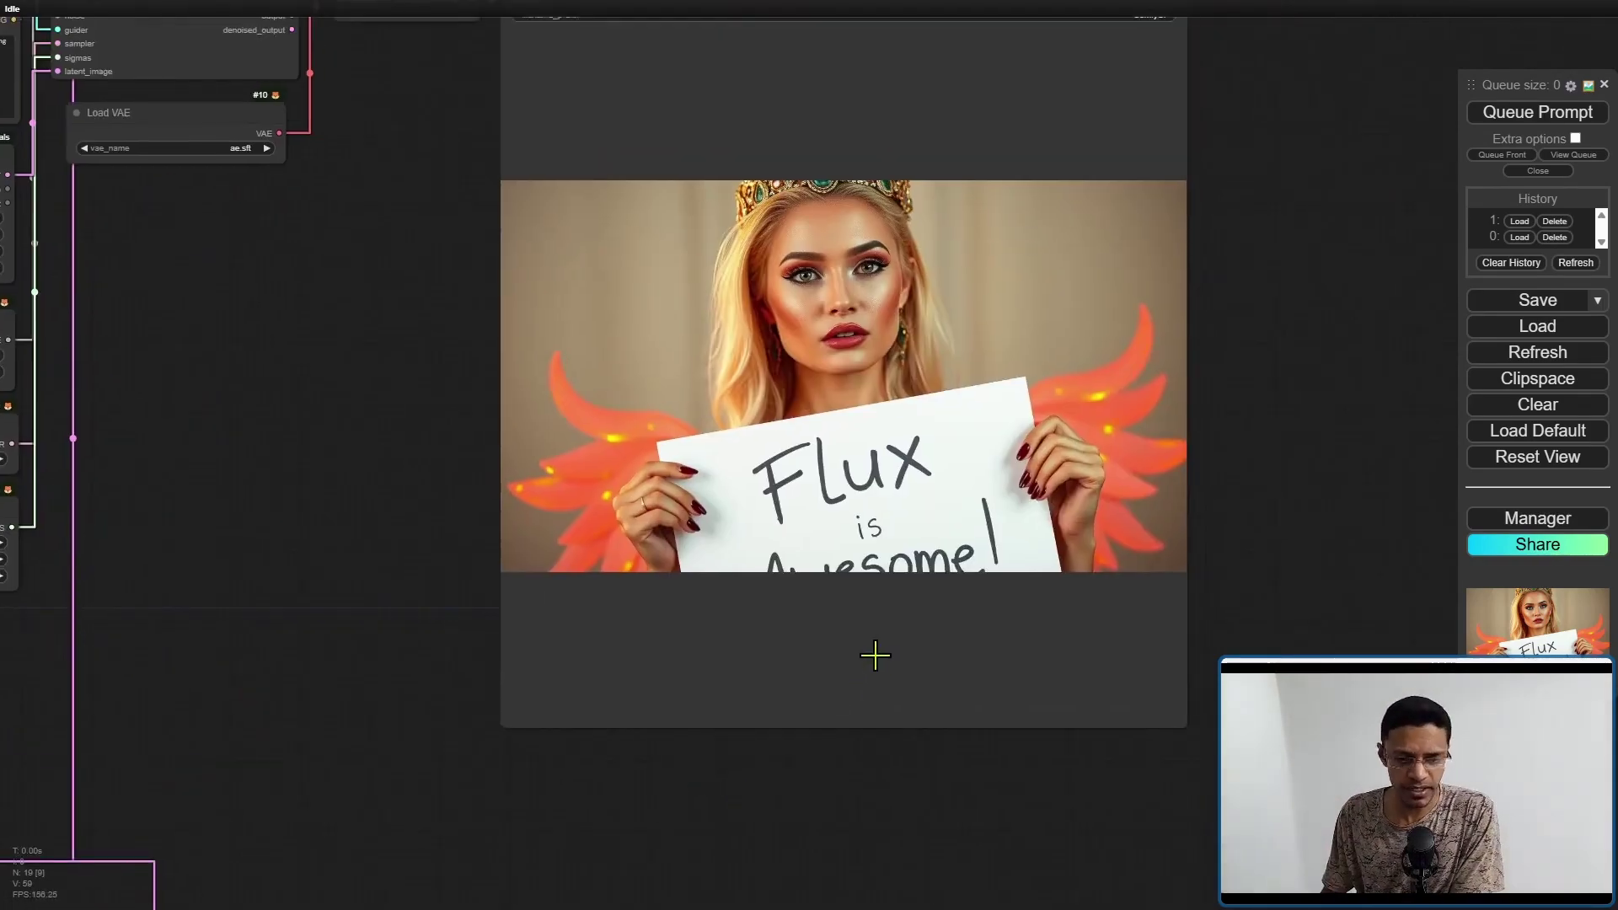
{"action": "left_click_drag", "start_coordinate": [343, 767], "coordinate": [560, 436]}
{"action": "scroll", "coordinate": [560, 437], "scroll_direction": "down", "scroll_amount": 4}
{"action": "left_click_drag", "start_coordinate": [734, 614], "coordinate": [748, 500]}
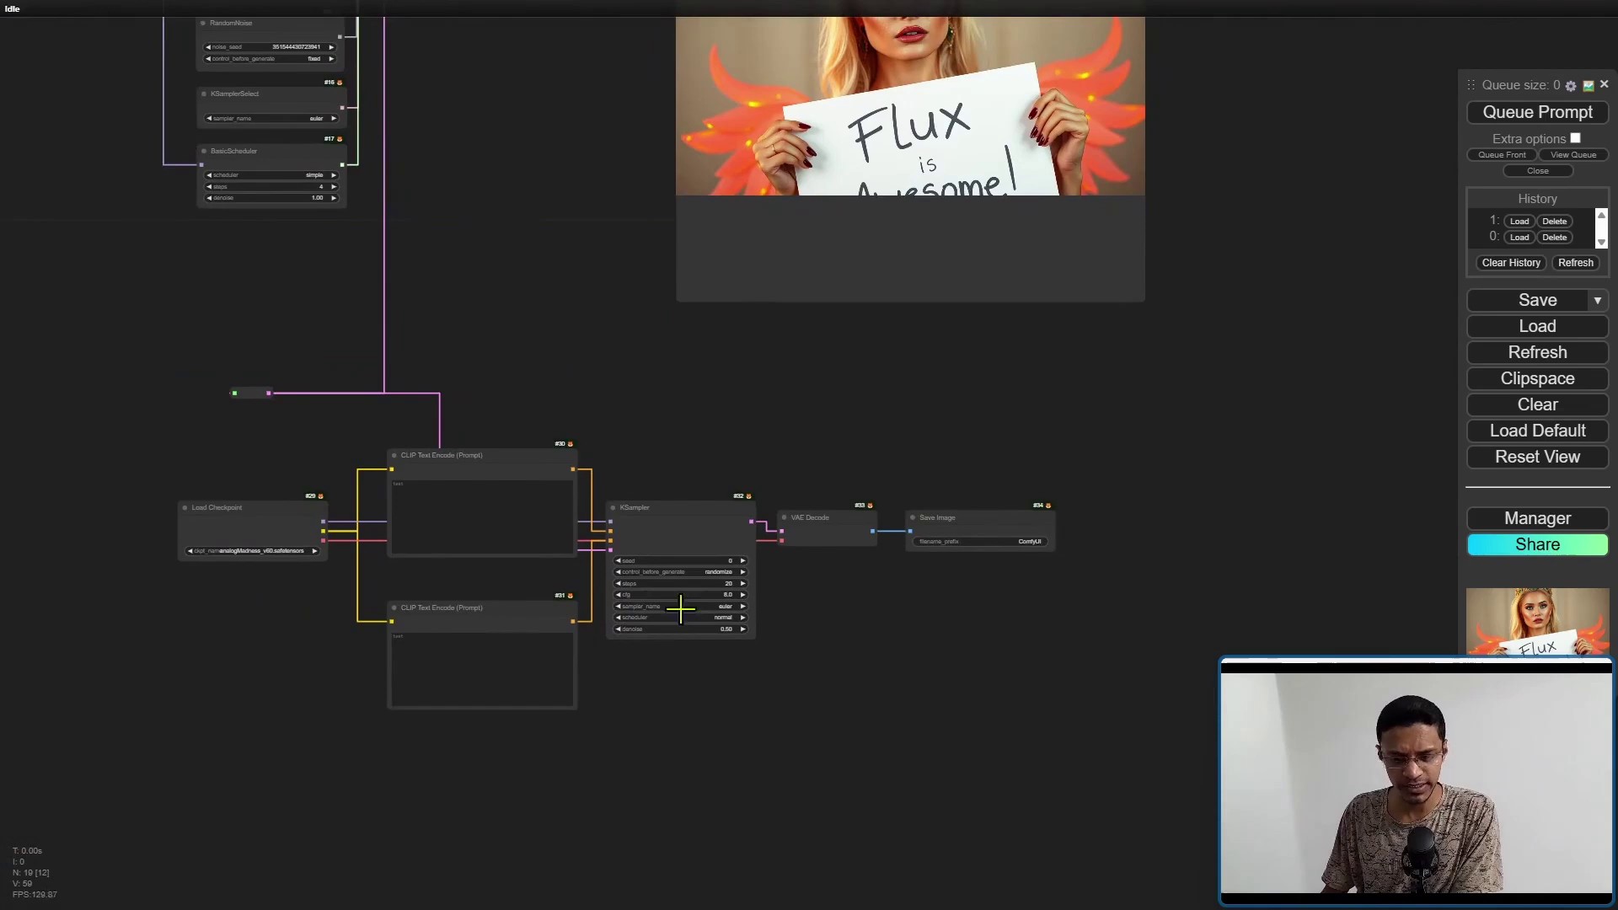
{"action": "left_click_drag", "start_coordinate": [796, 282], "coordinate": [652, 688]}
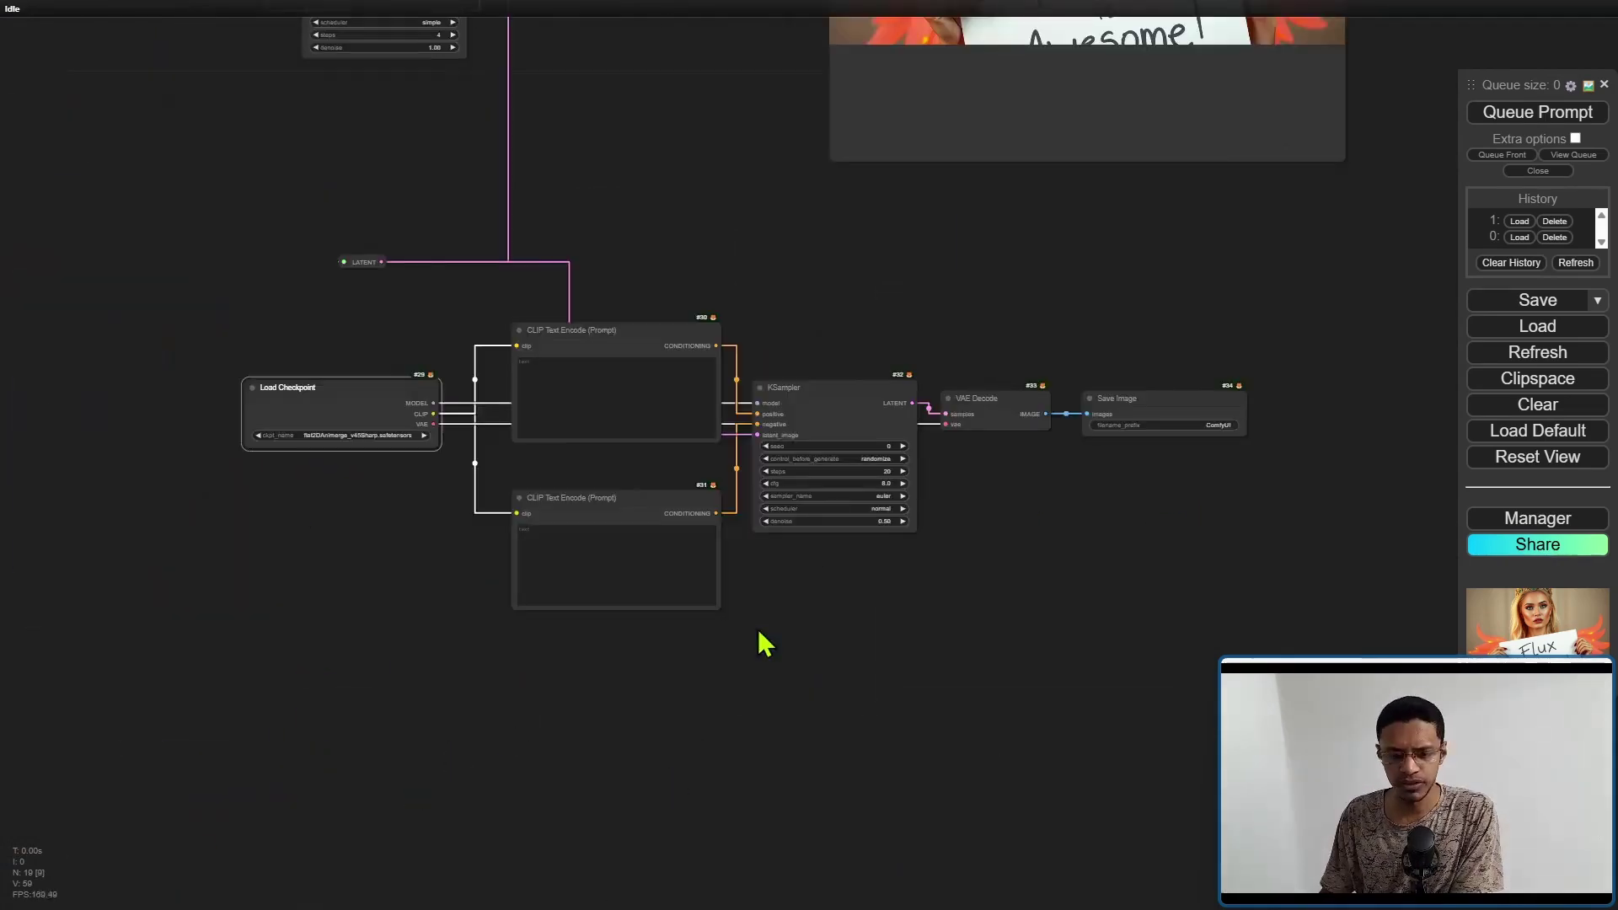
- Examine the generated Flux image, the Flux sampling nodes and how their latent feeds the second-pass KSampler chain
{"action": "left_click_drag", "start_coordinate": [910, 294], "coordinate": [763, 445]}
{"action": "left_click_drag", "start_coordinate": [900, 423], "coordinate": [843, 527]}
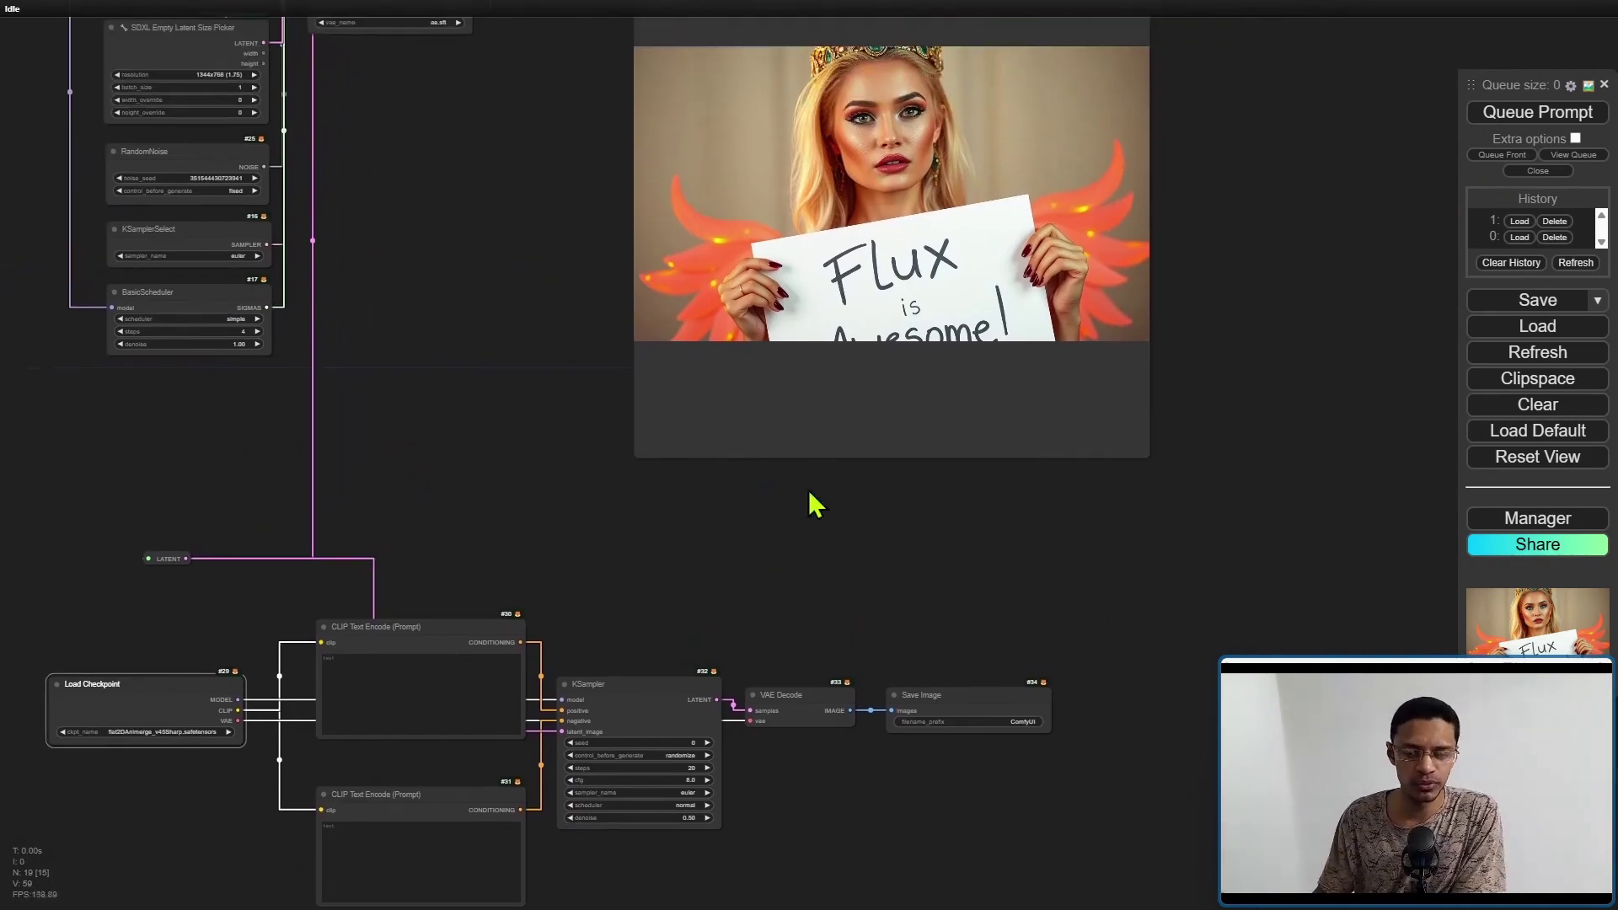
{"action": "scroll", "coordinate": [879, 266], "scroll_direction": "up", "scroll_amount": 4}
{"action": "scroll", "coordinate": [408, 353], "scroll_direction": "down", "scroll_amount": 3}
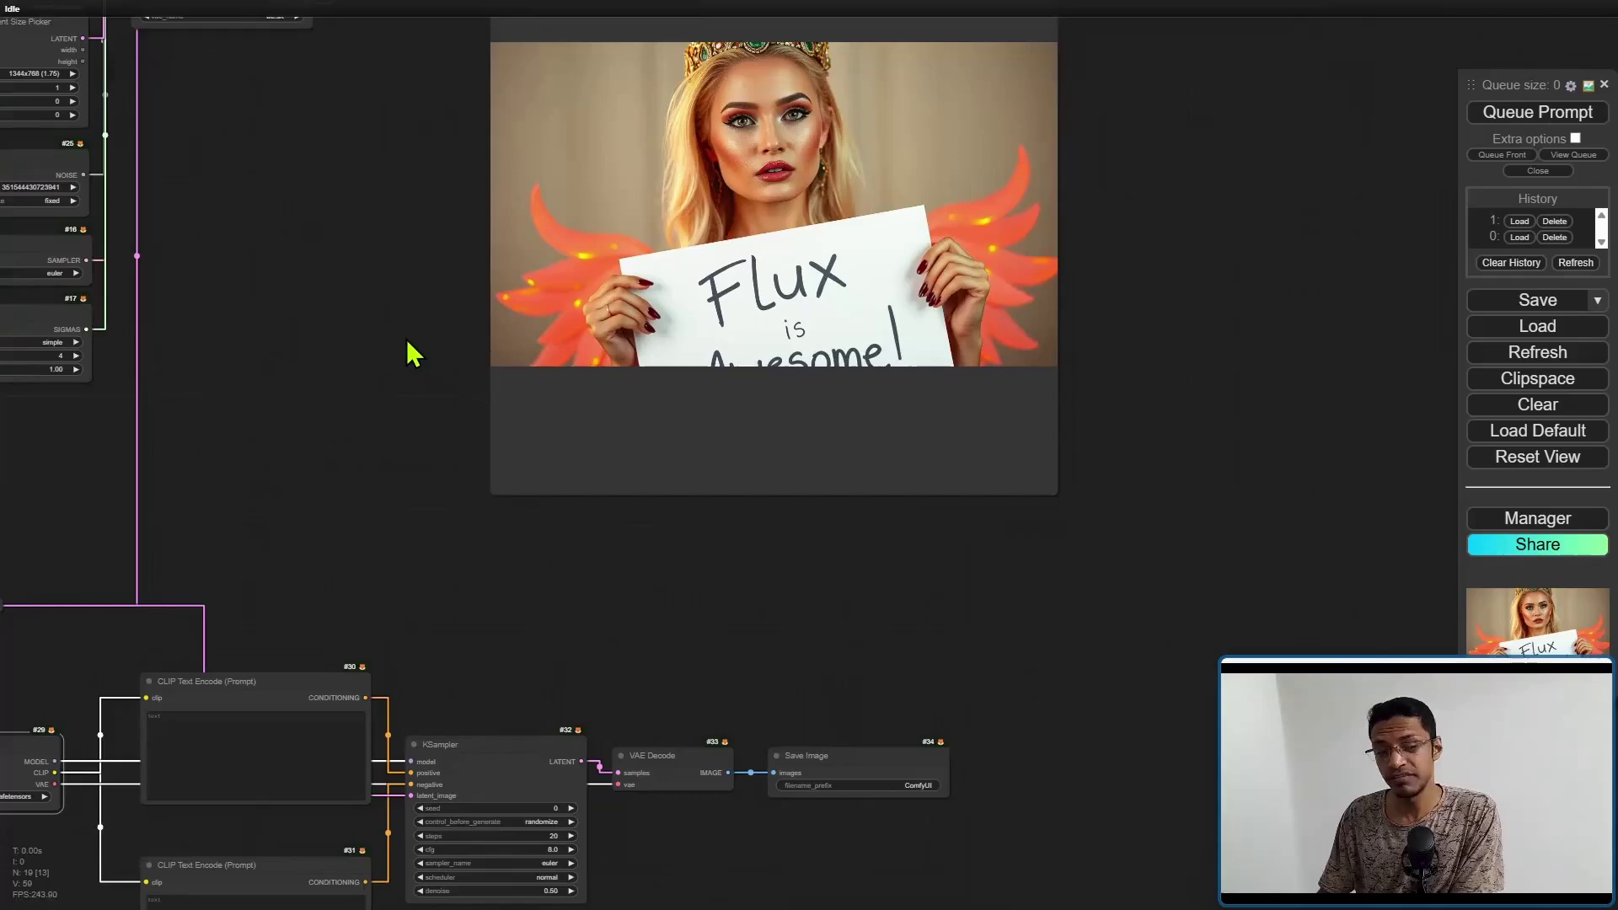
{"action": "left_click_drag", "start_coordinate": [343, 307], "coordinate": [639, 451]}
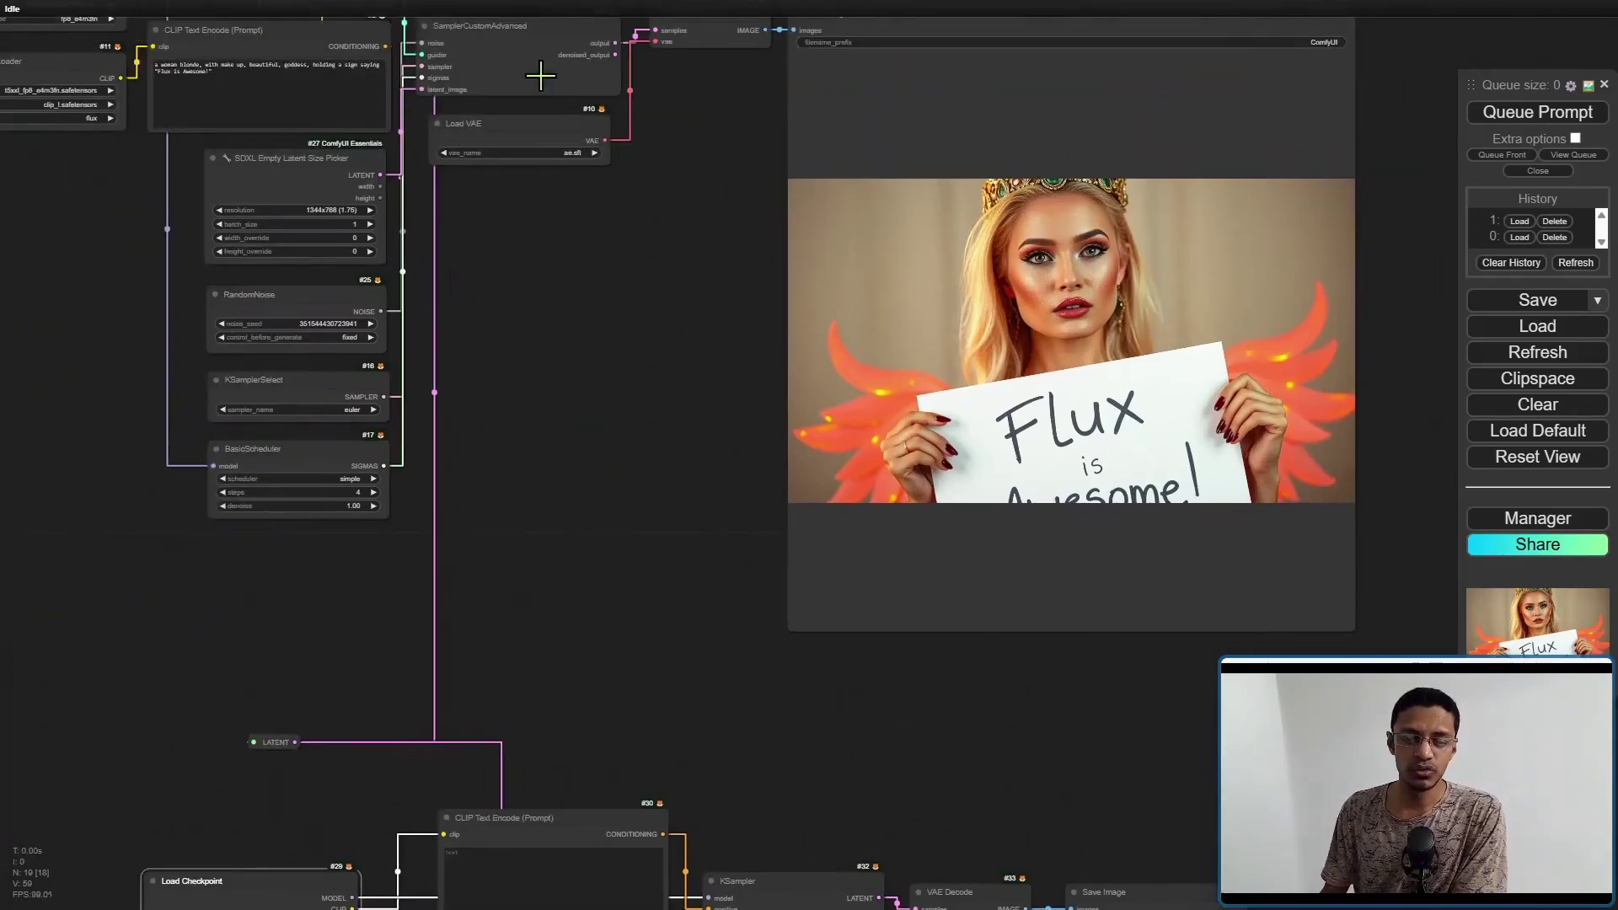
{"action": "left_click_drag", "start_coordinate": [127, 245], "coordinate": [181, 408]}
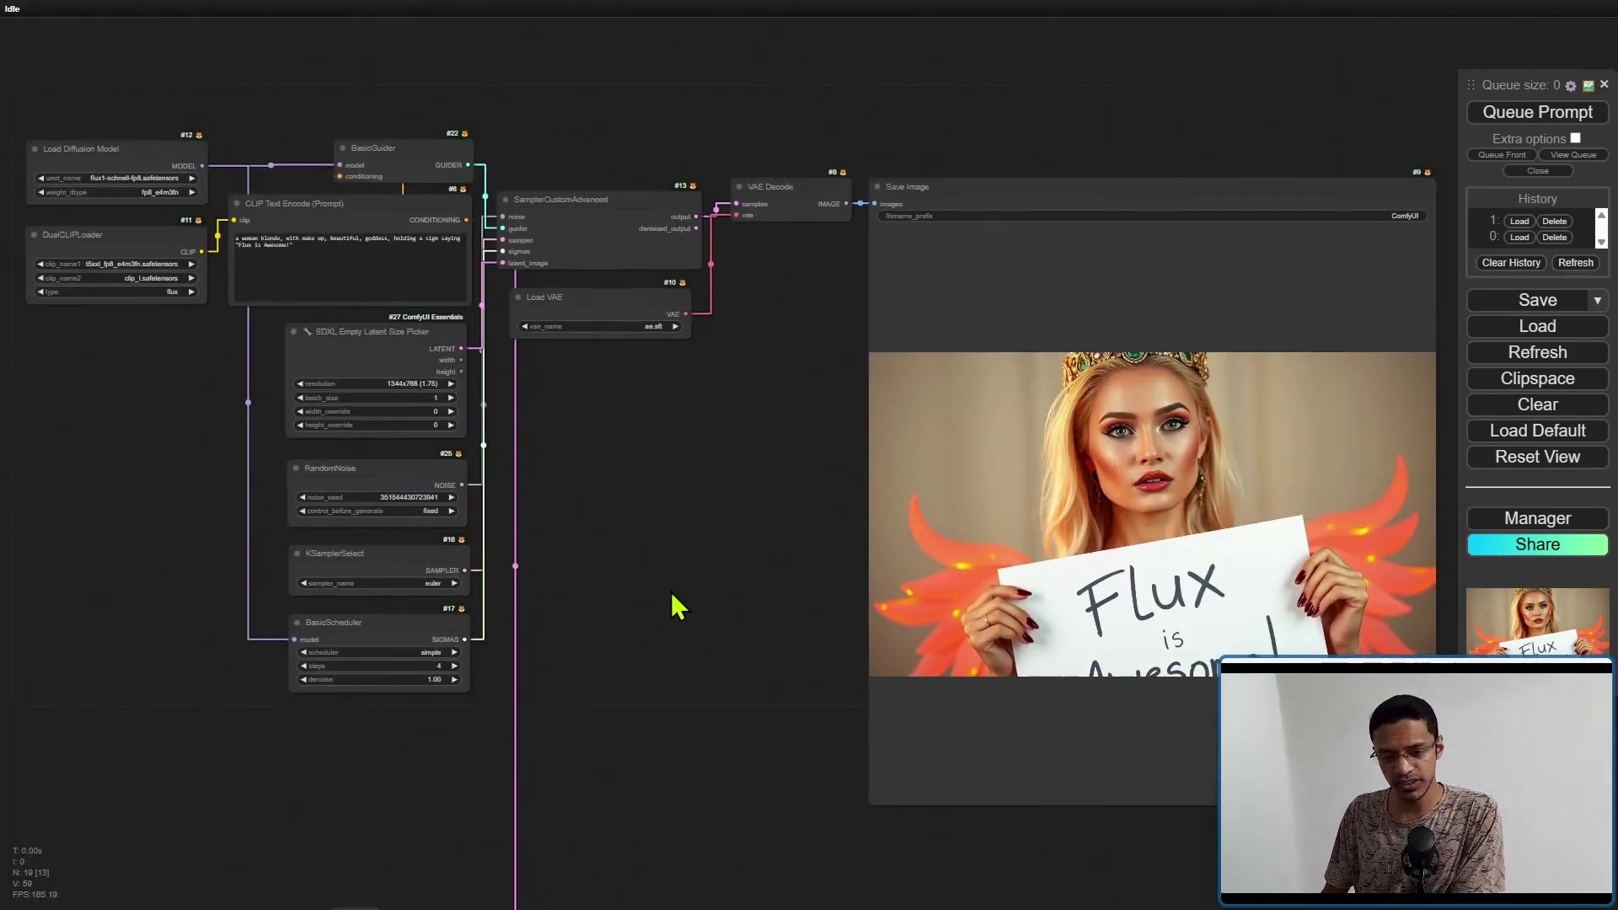
{"action": "left_click_drag", "start_coordinate": [672, 594], "coordinate": [687, 240]}
{"action": "left_click_drag", "start_coordinate": [683, 516], "coordinate": [617, 171]}
{"action": "left_click_drag", "start_coordinate": [990, 514], "coordinate": [977, 412]}
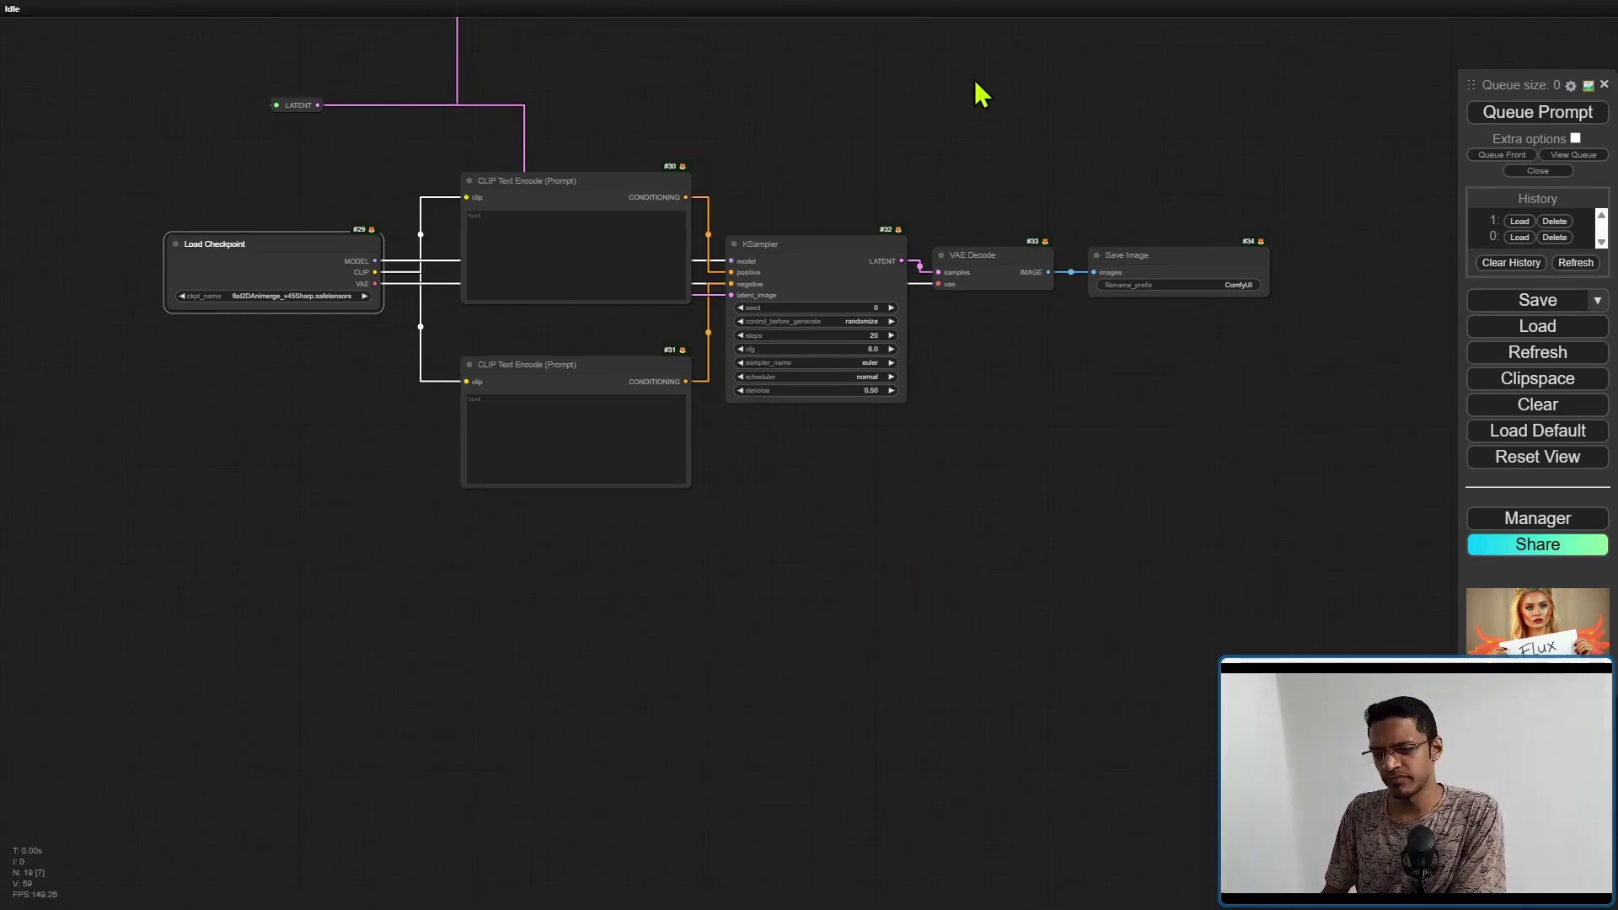
{"action": "scroll", "coordinate": [932, 513], "scroll_direction": "up", "scroll_amount": 5}
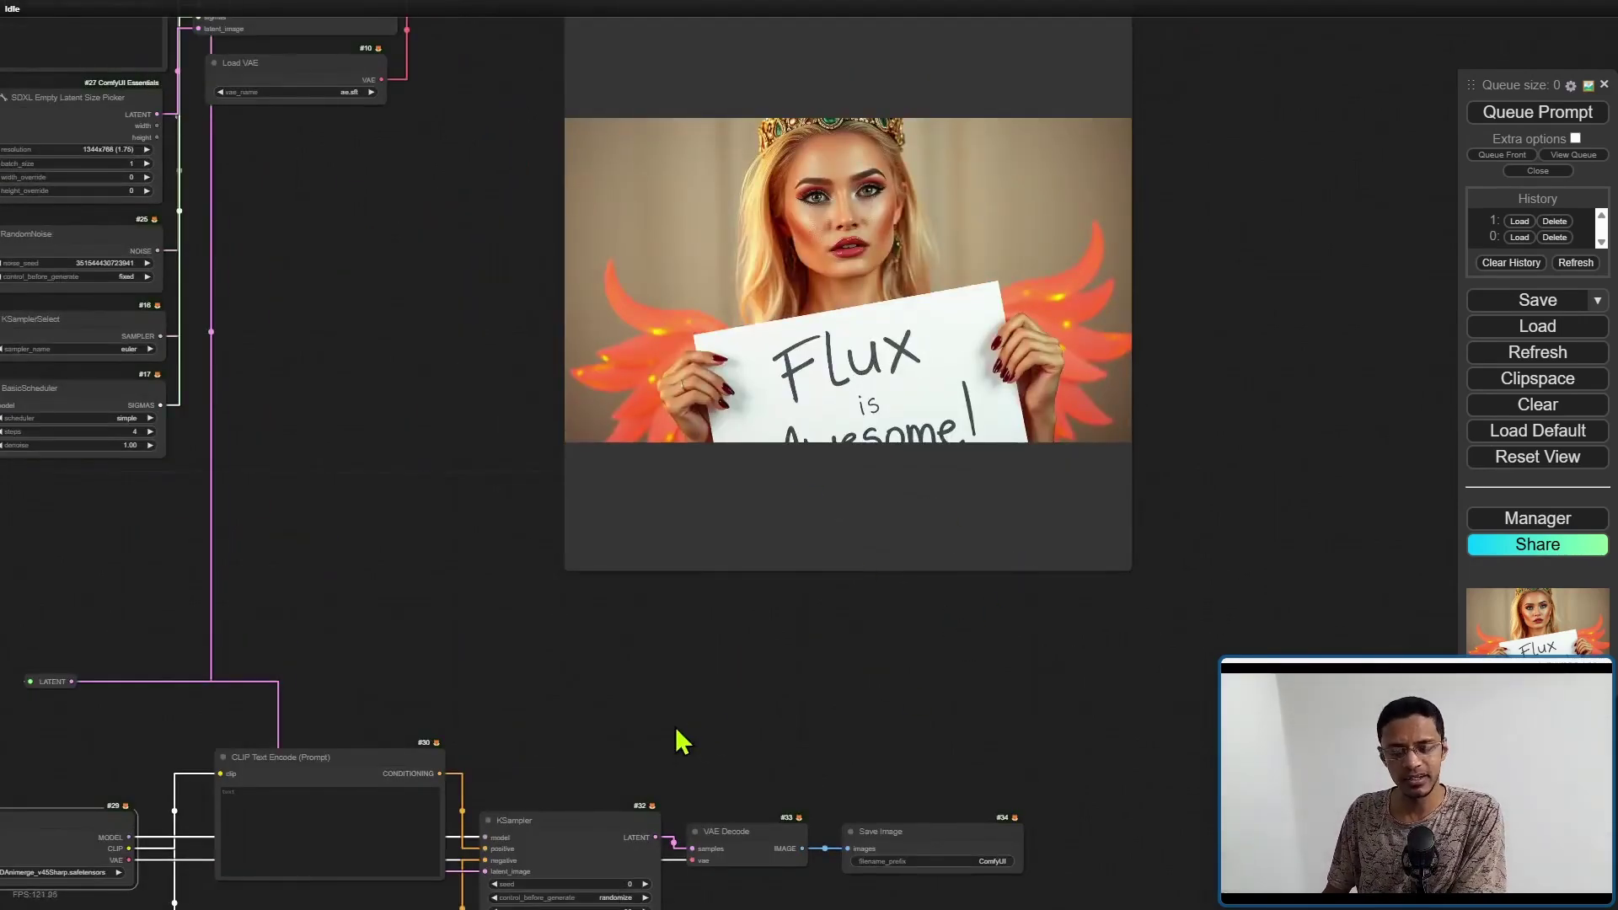
{"action": "scroll", "coordinate": [675, 740], "scroll_direction": "down", "scroll_amount": 2}
{"action": "left_click_drag", "start_coordinate": [736, 587], "coordinate": [738, 447]}
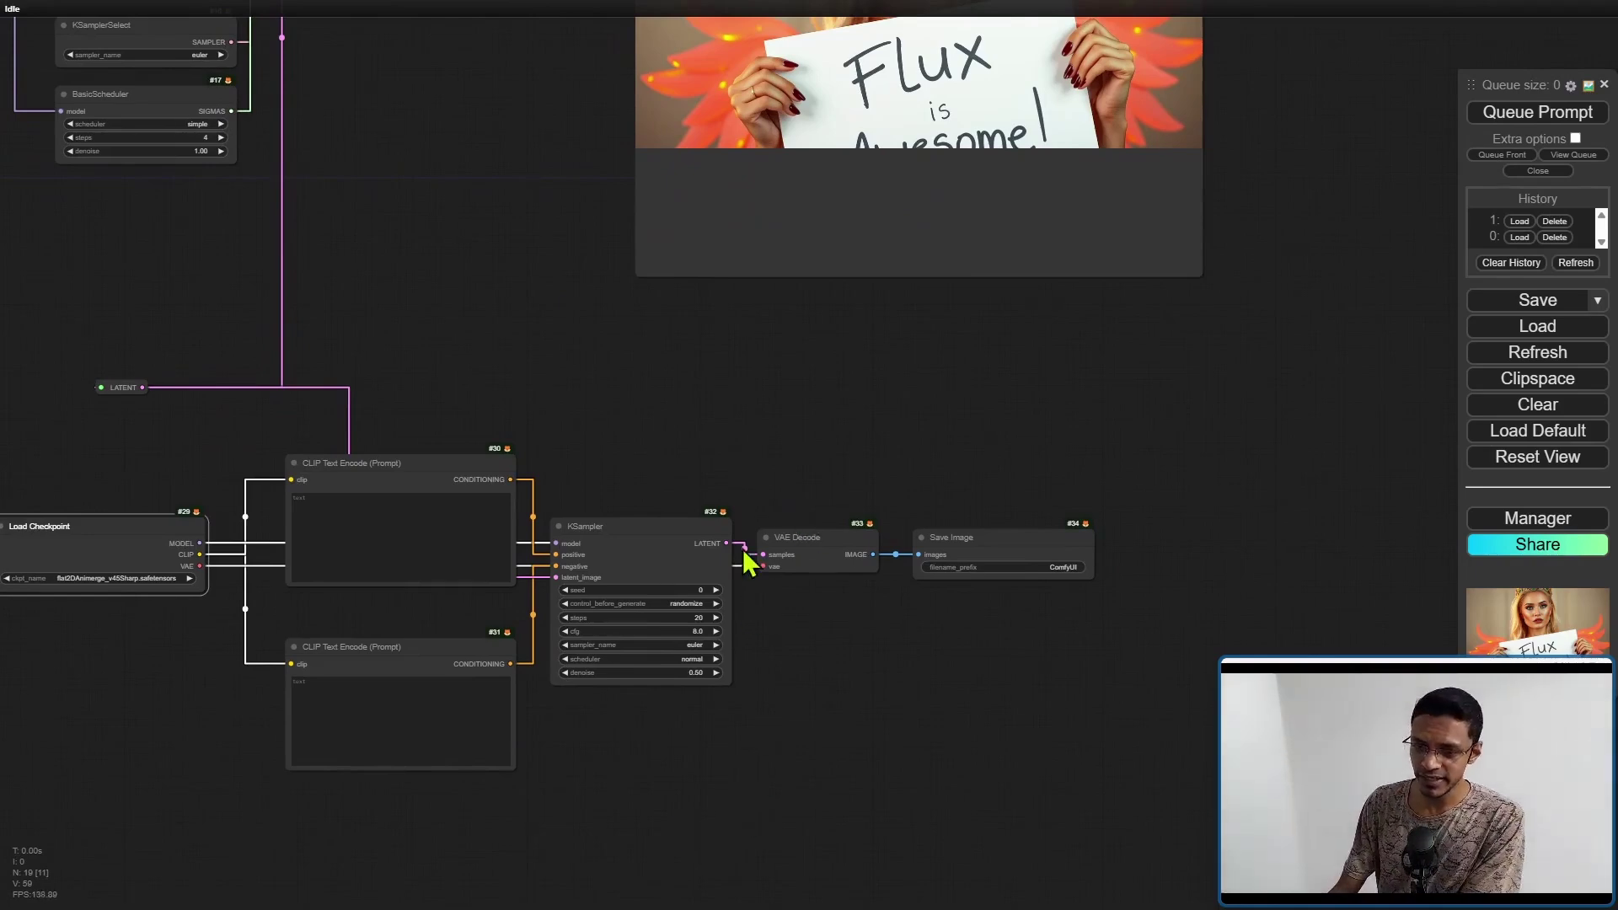
{"action": "left_click_drag", "start_coordinate": [748, 430], "coordinate": [639, 751]}
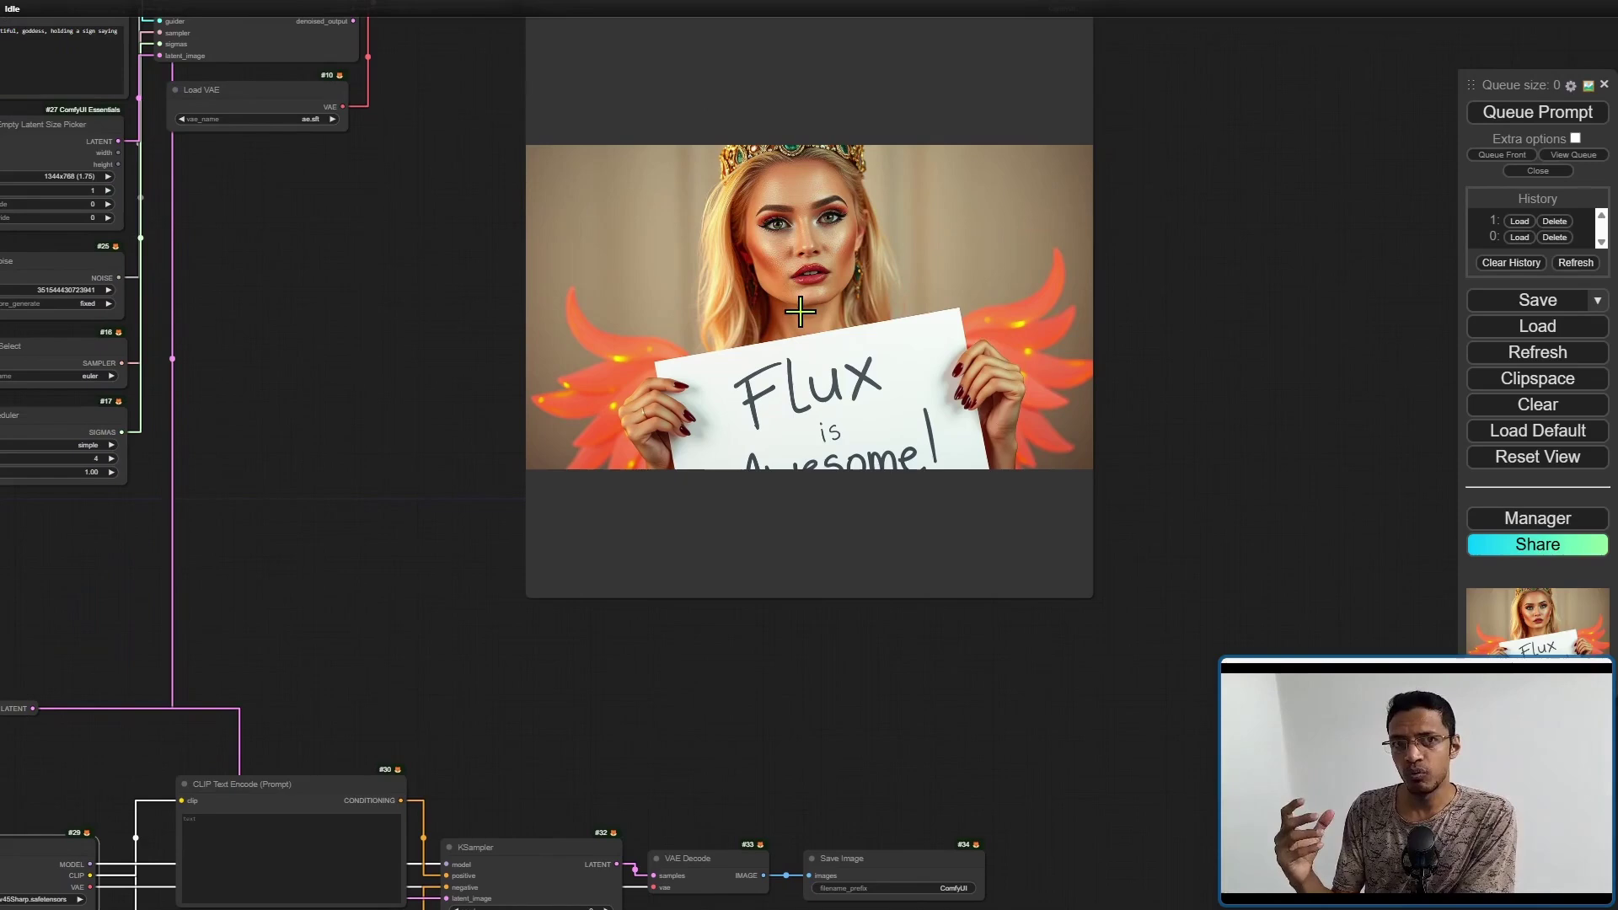
{"action": "left_click_drag", "start_coordinate": [512, 563], "coordinate": [939, 55]}
{"action": "scroll", "coordinate": [452, 325], "scroll_direction": "up", "scroll_amount": 8}
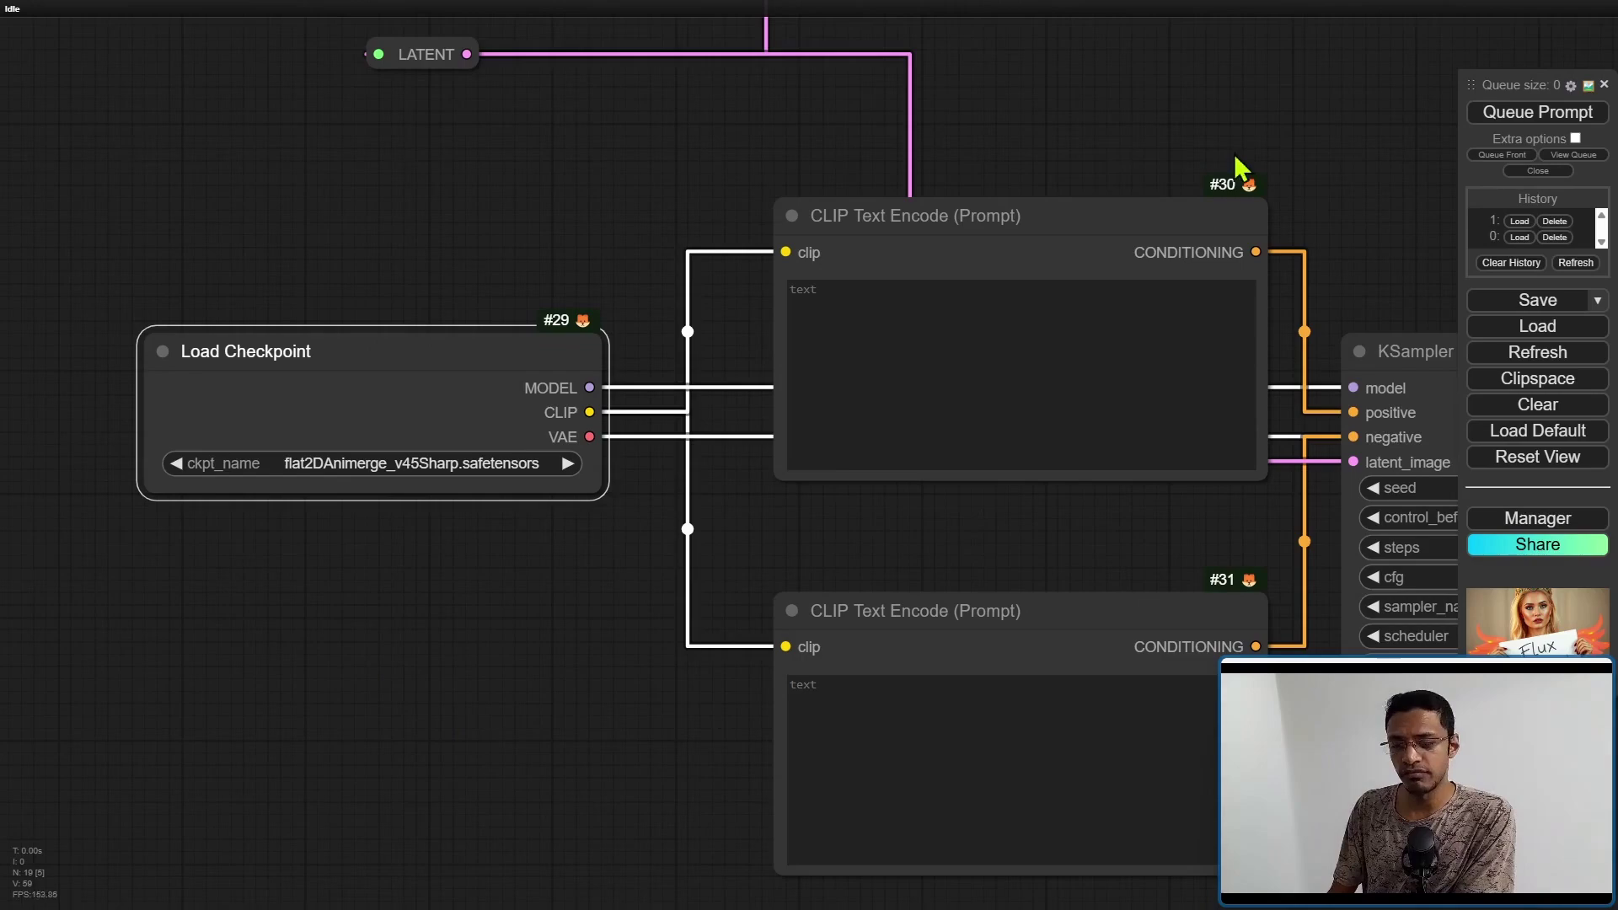
{"action": "left_click_drag", "start_coordinate": [1236, 155], "coordinate": [574, 791]}
{"action": "left_click_drag", "start_coordinate": [849, 518], "coordinate": [325, 905]}
{"action": "scroll", "coordinate": [823, 570], "scroll_direction": "down", "scroll_amount": 3}
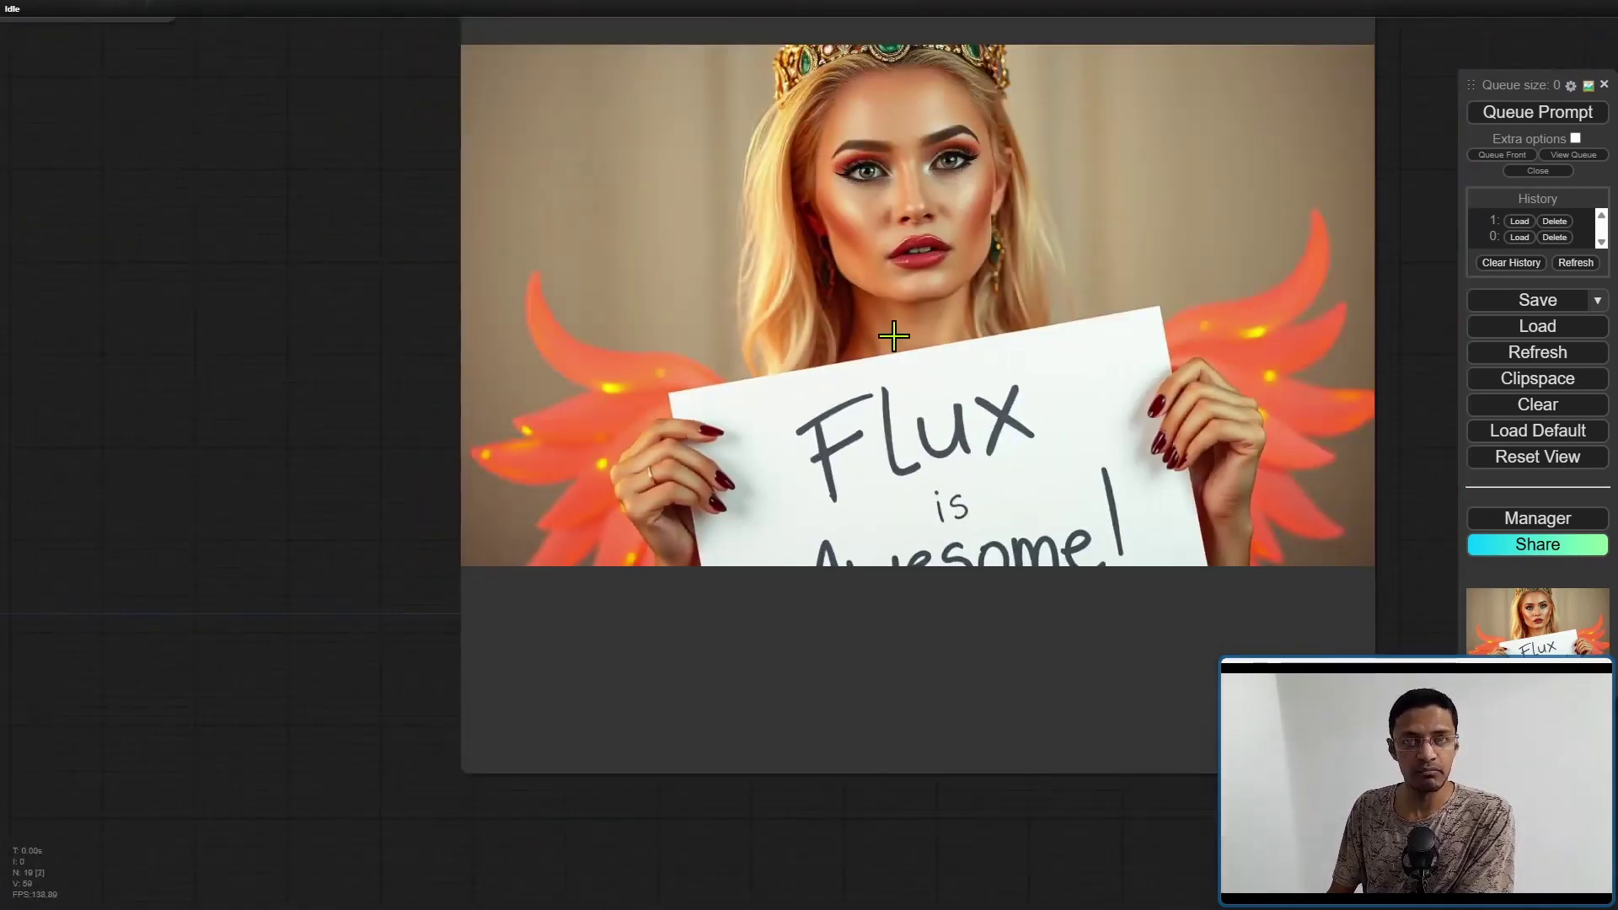
{"action": "scroll", "coordinate": [314, 594], "scroll_direction": "down", "scroll_amount": 5}
{"action": "left_click_drag", "start_coordinate": [369, 554], "coordinate": [906, 5]}
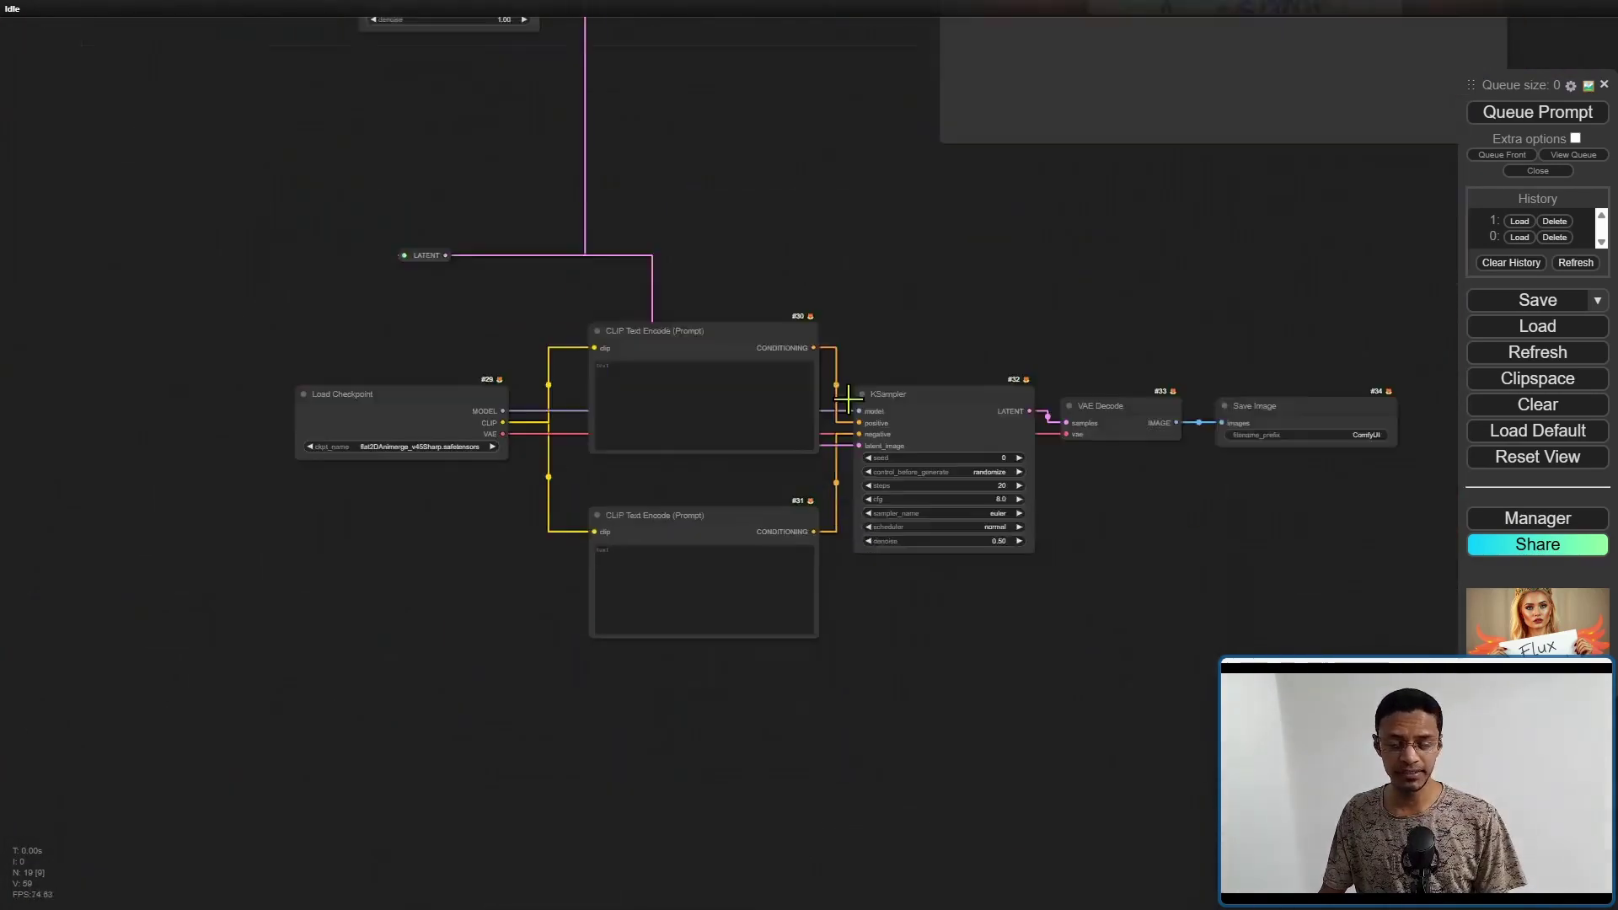
- Add a VAE Encode (for Inpainting) node in the empty space above the second-pass CLIP Text Encode nodes
{"action": "left_click_drag", "start_coordinate": [849, 399], "coordinate": [744, 284]}
{"action": "scroll", "coordinate": [621, 185], "scroll_direction": "up", "scroll_amount": 4}
{"action": "left_click_drag", "start_coordinate": [685, 174], "coordinate": [772, 340]}
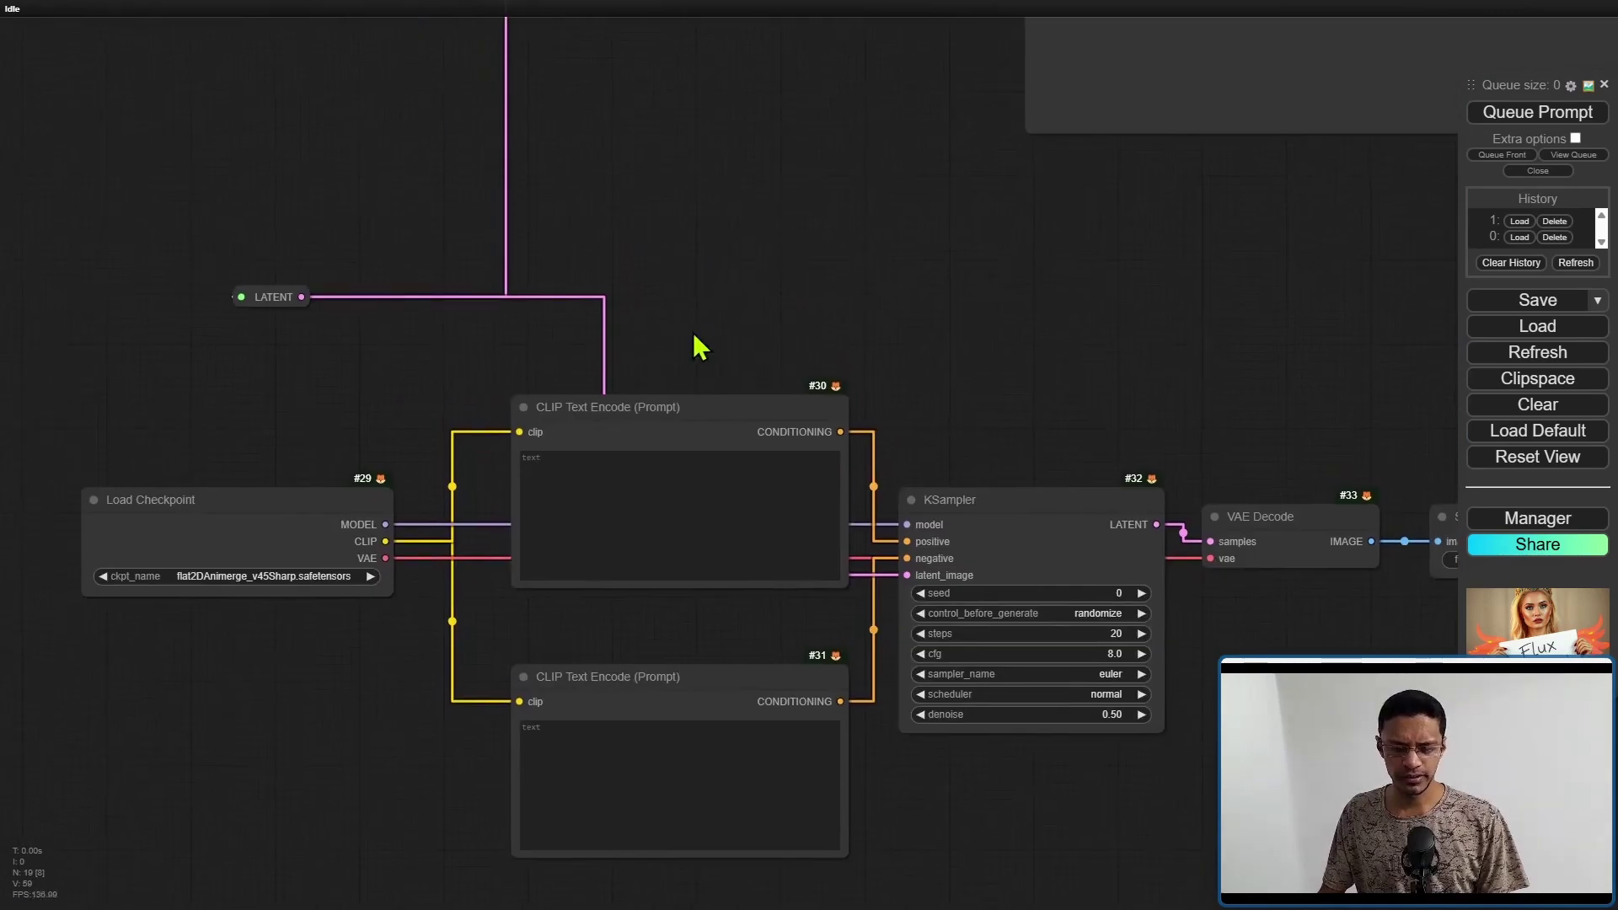
{"action": "double_click", "coordinate": [637, 232]}
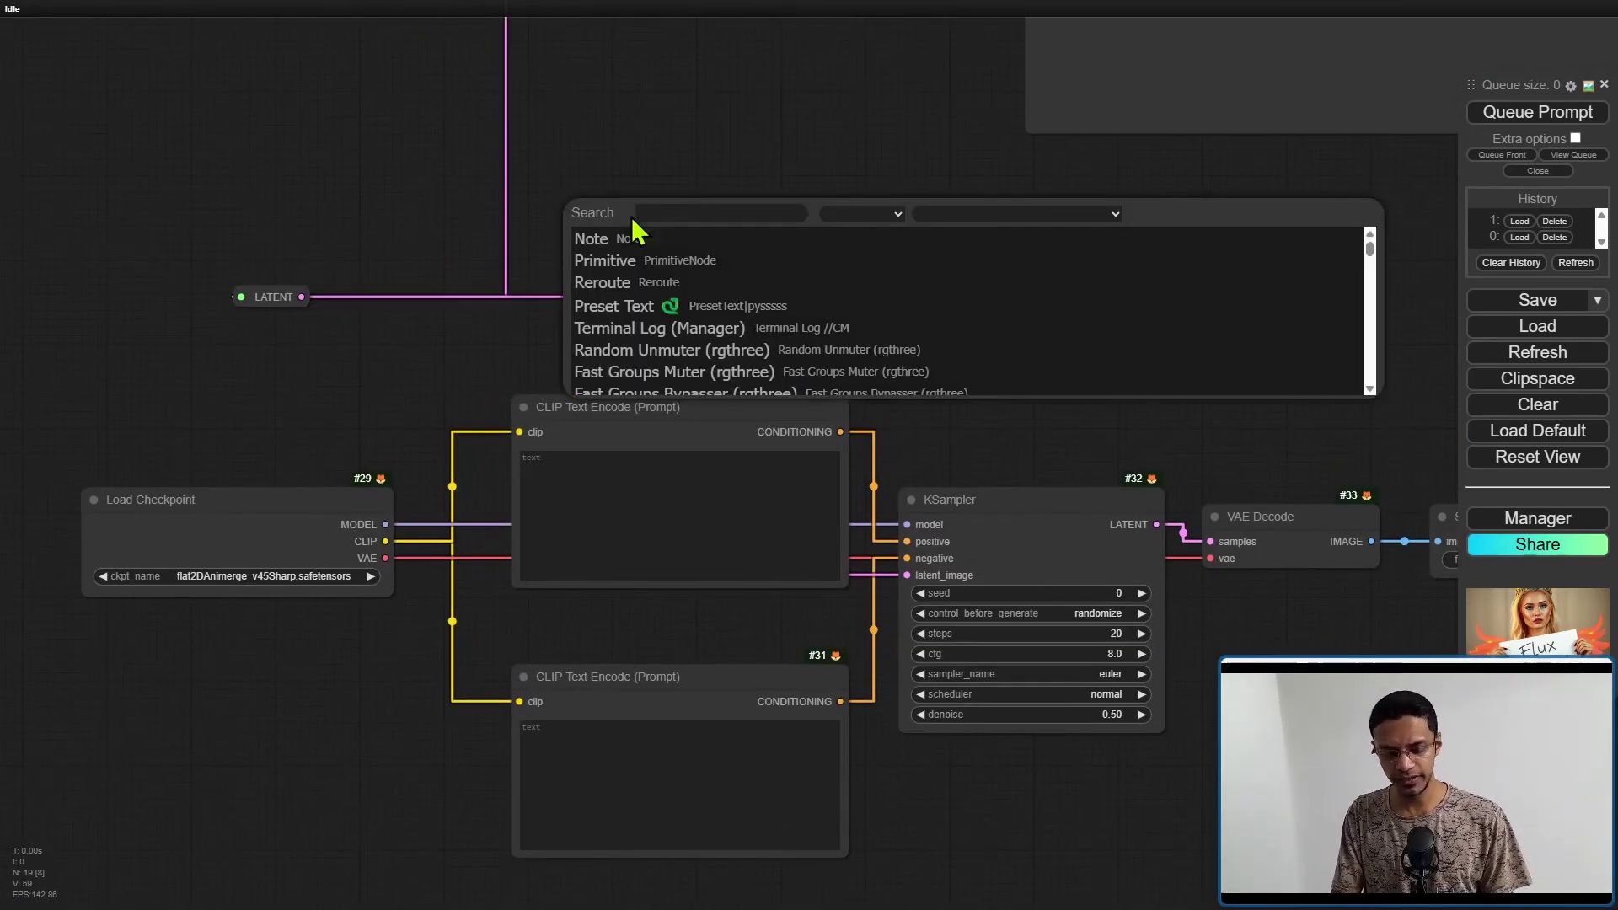
{"action": "type", "text": "vae"}
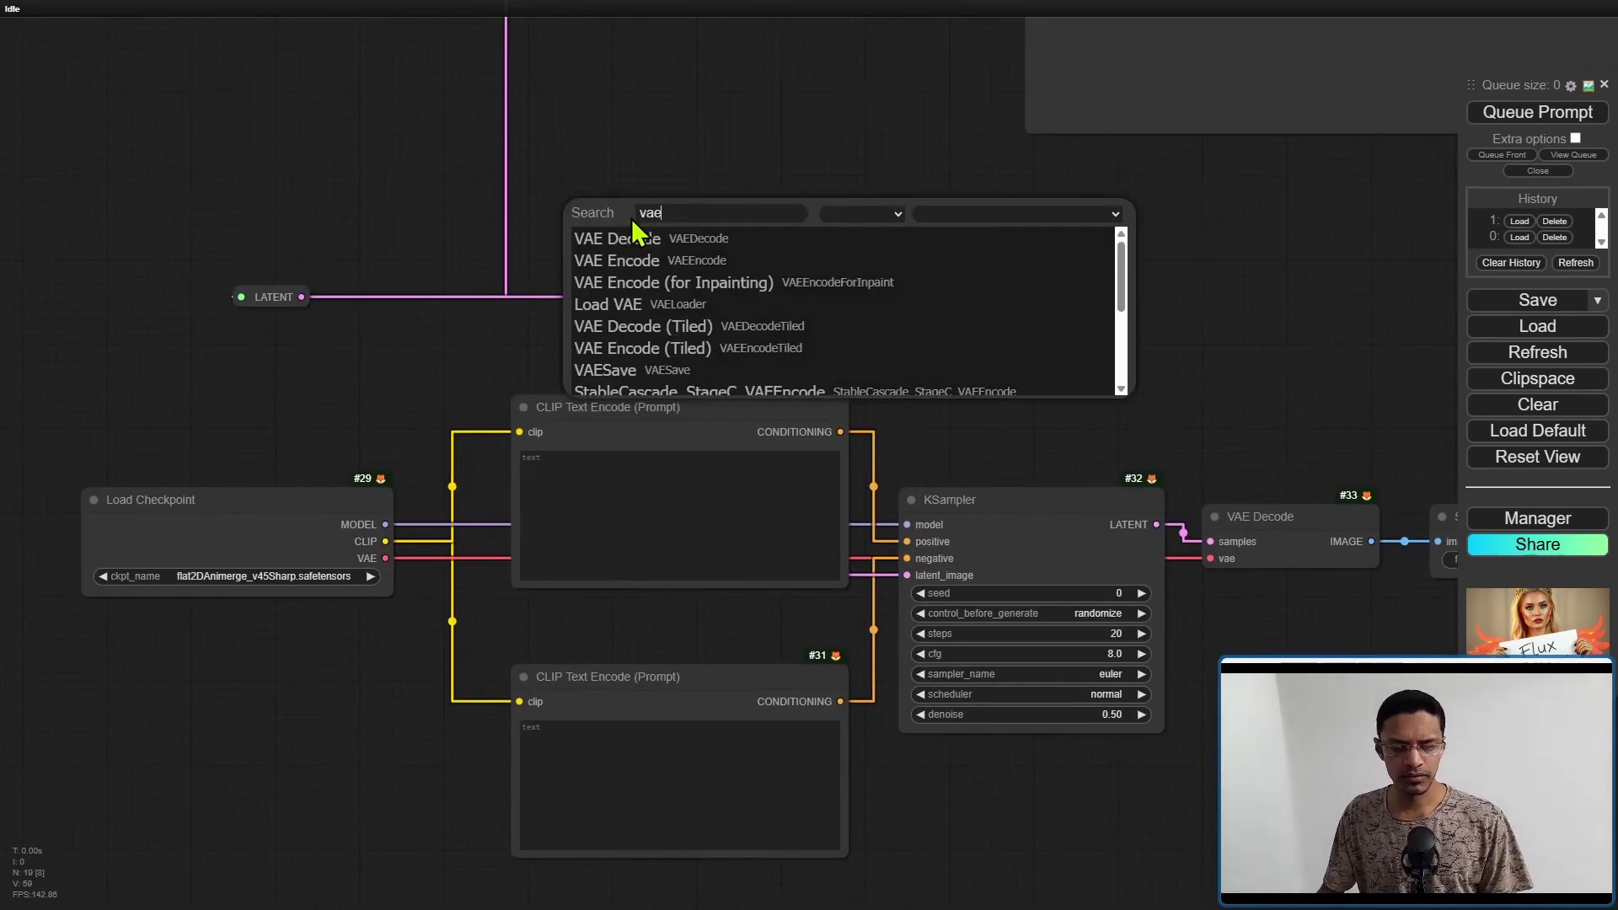
{"action": "left_click", "coordinate": [811, 286]}
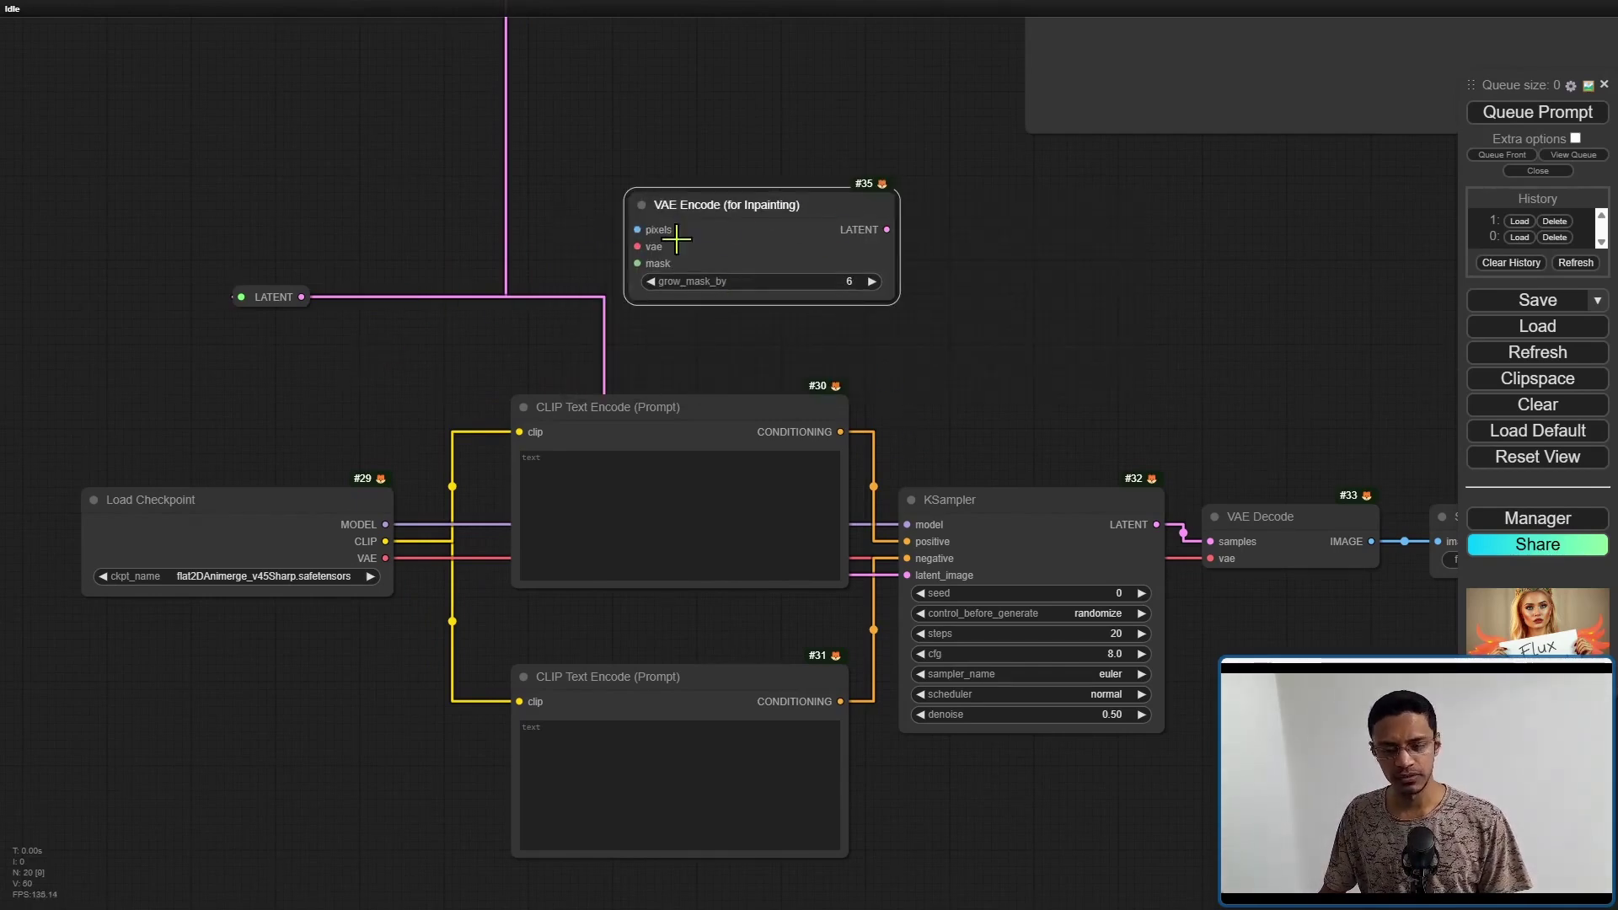
- Connect the IMAGE output of the Flux VAE Decode node to the pixels input of VAE Encode (for Inpainting)
{"action": "scroll", "coordinate": [914, 201], "scroll_direction": "down", "scroll_amount": 8}
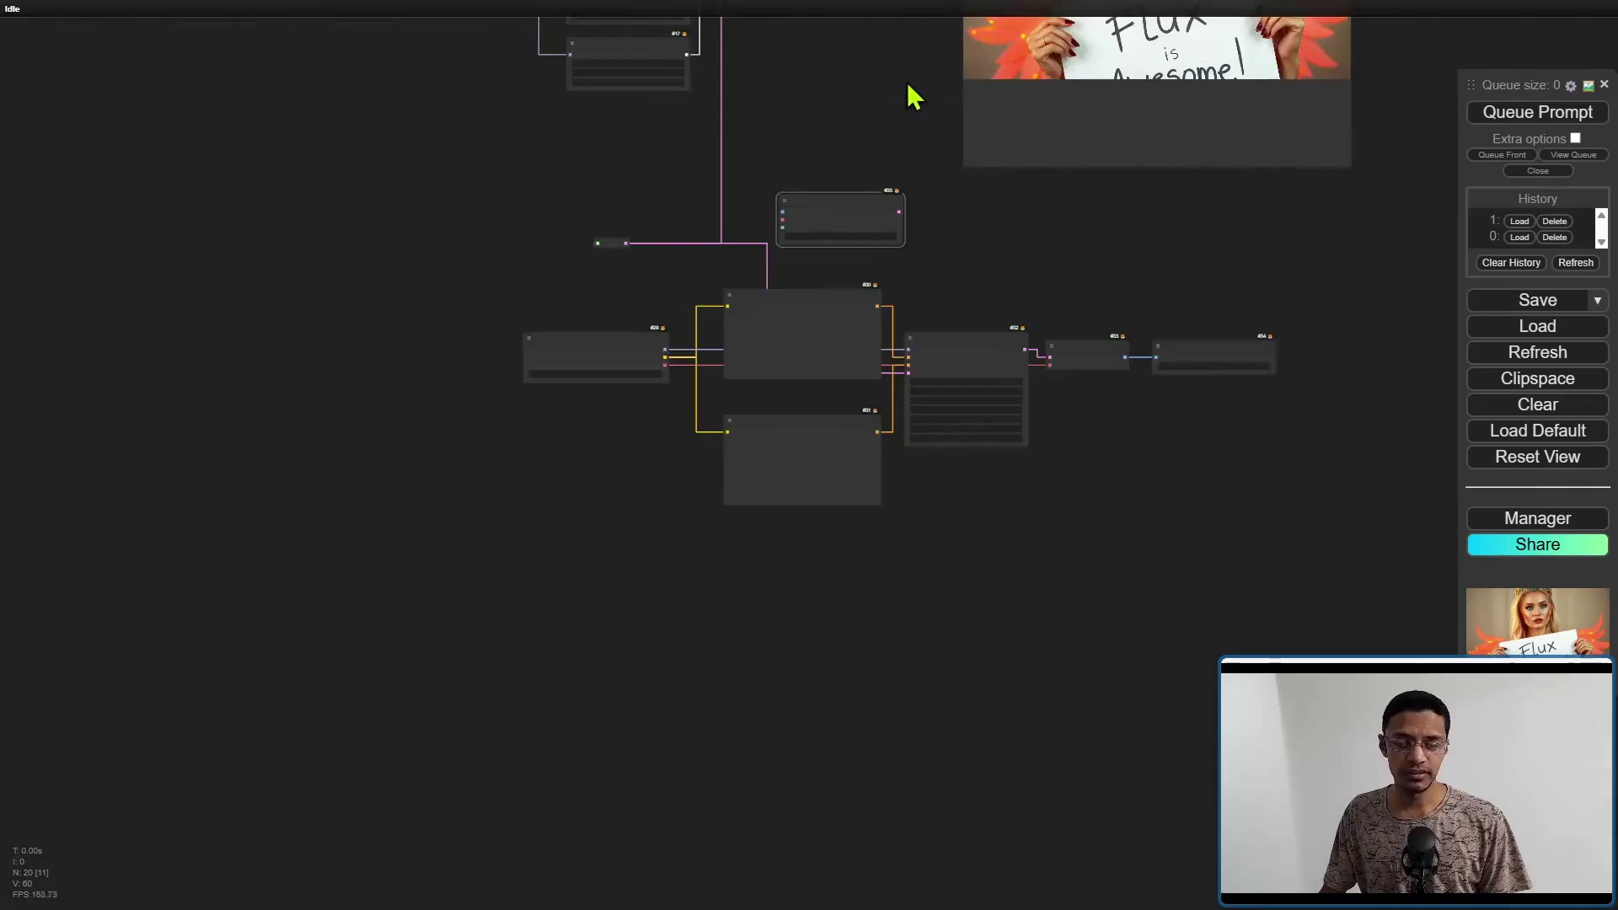
{"action": "left_click_drag", "start_coordinate": [907, 98], "coordinate": [521, 636]}
{"action": "left_click_drag", "start_coordinate": [482, 547], "coordinate": [857, 270]}
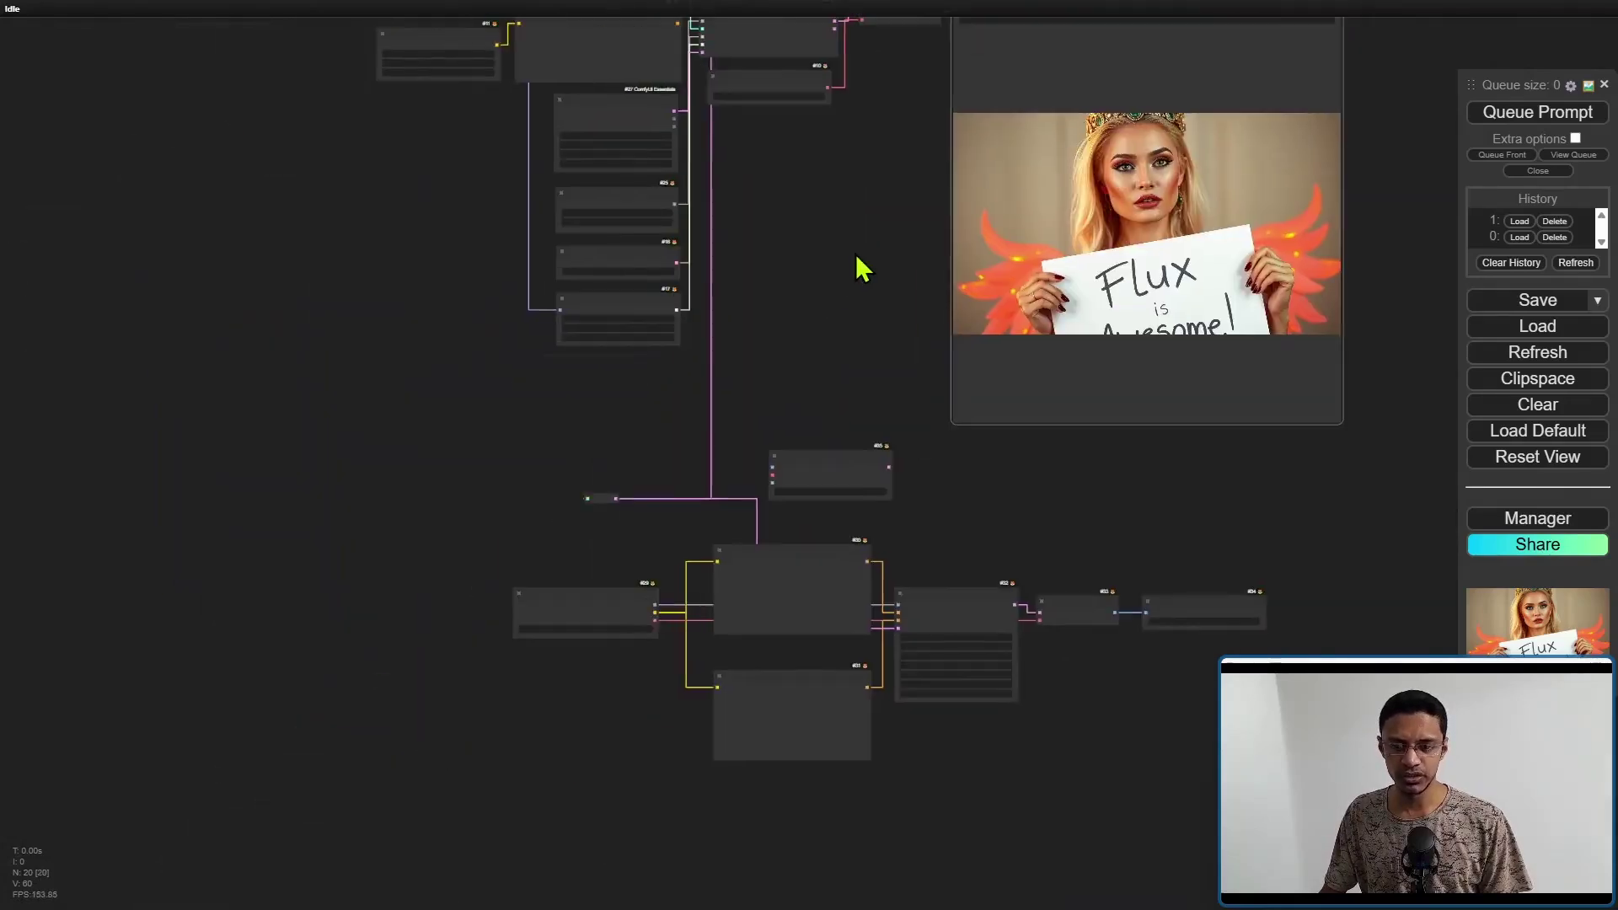
{"action": "scroll", "coordinate": [859, 267], "scroll_direction": "up", "scroll_amount": 4}
{"action": "left_click_drag", "start_coordinate": [870, 342], "coordinate": [855, 578]}
{"action": "left_click_drag", "start_coordinate": [959, 139], "coordinate": [717, 804]}
{"action": "left_click_drag", "start_coordinate": [682, 875], "coordinate": [722, 261]}
{"action": "scroll", "coordinate": [722, 260], "scroll_direction": "up", "scroll_amount": 7}
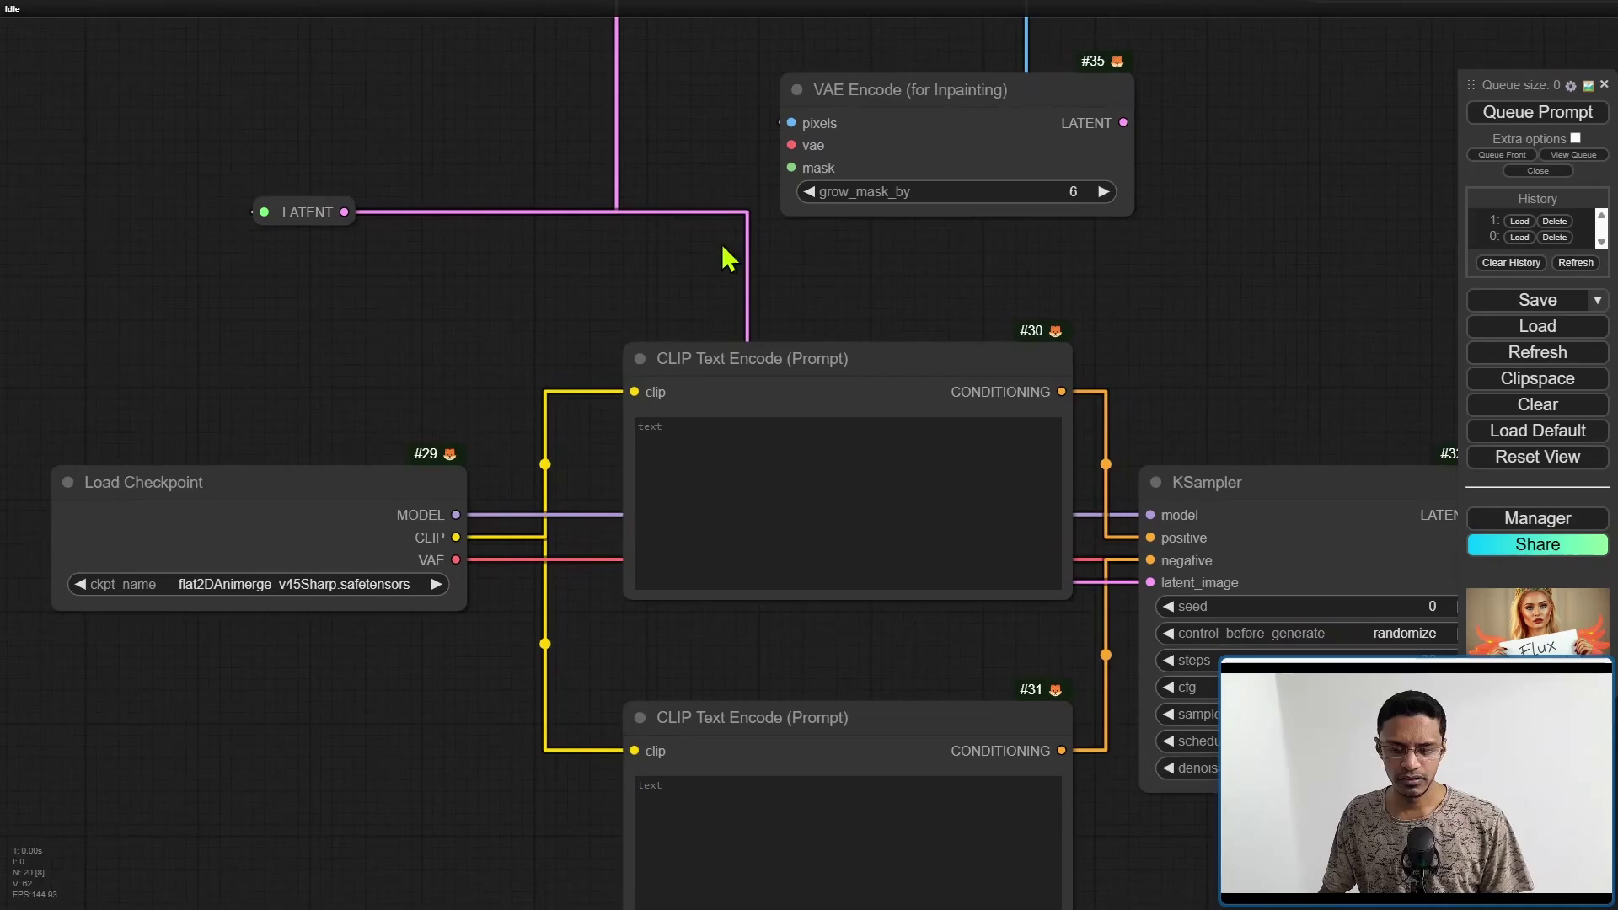
- Add a Load VAE node above the LATENT reroute and connect it to the vae input of VAE Encode (for Inpainting)
{"action": "double_click", "coordinate": [392, 114]}
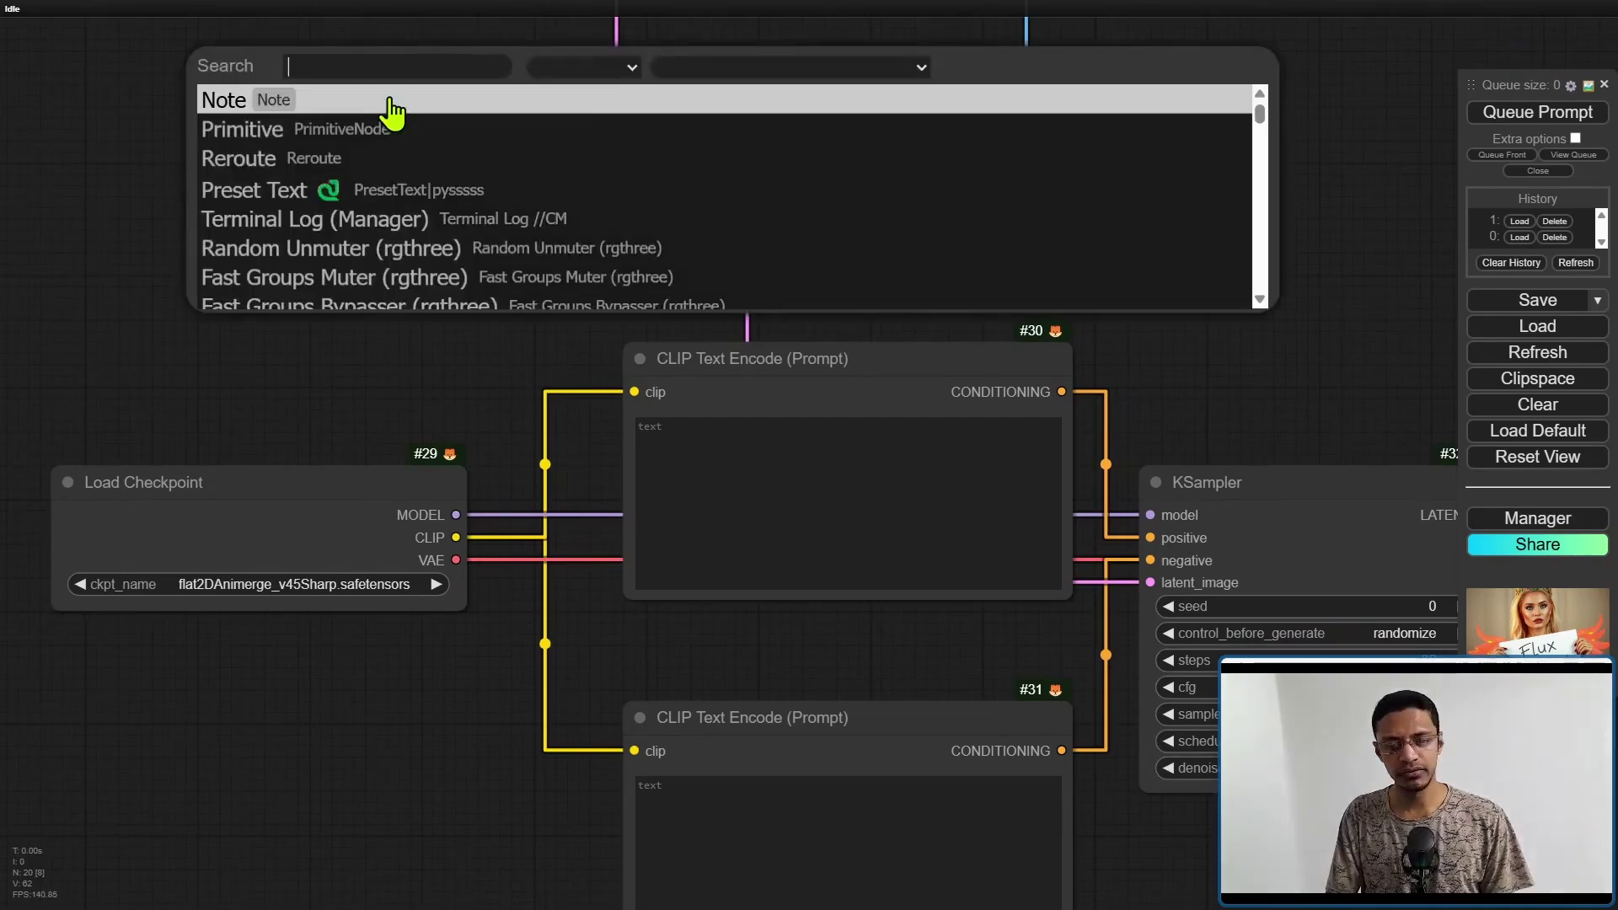
{"action": "type", "text": "load vae"}
{"action": "key", "text": "Return"}
{"action": "left_click_drag", "start_coordinate": [640, 116], "coordinate": [495, 98]}
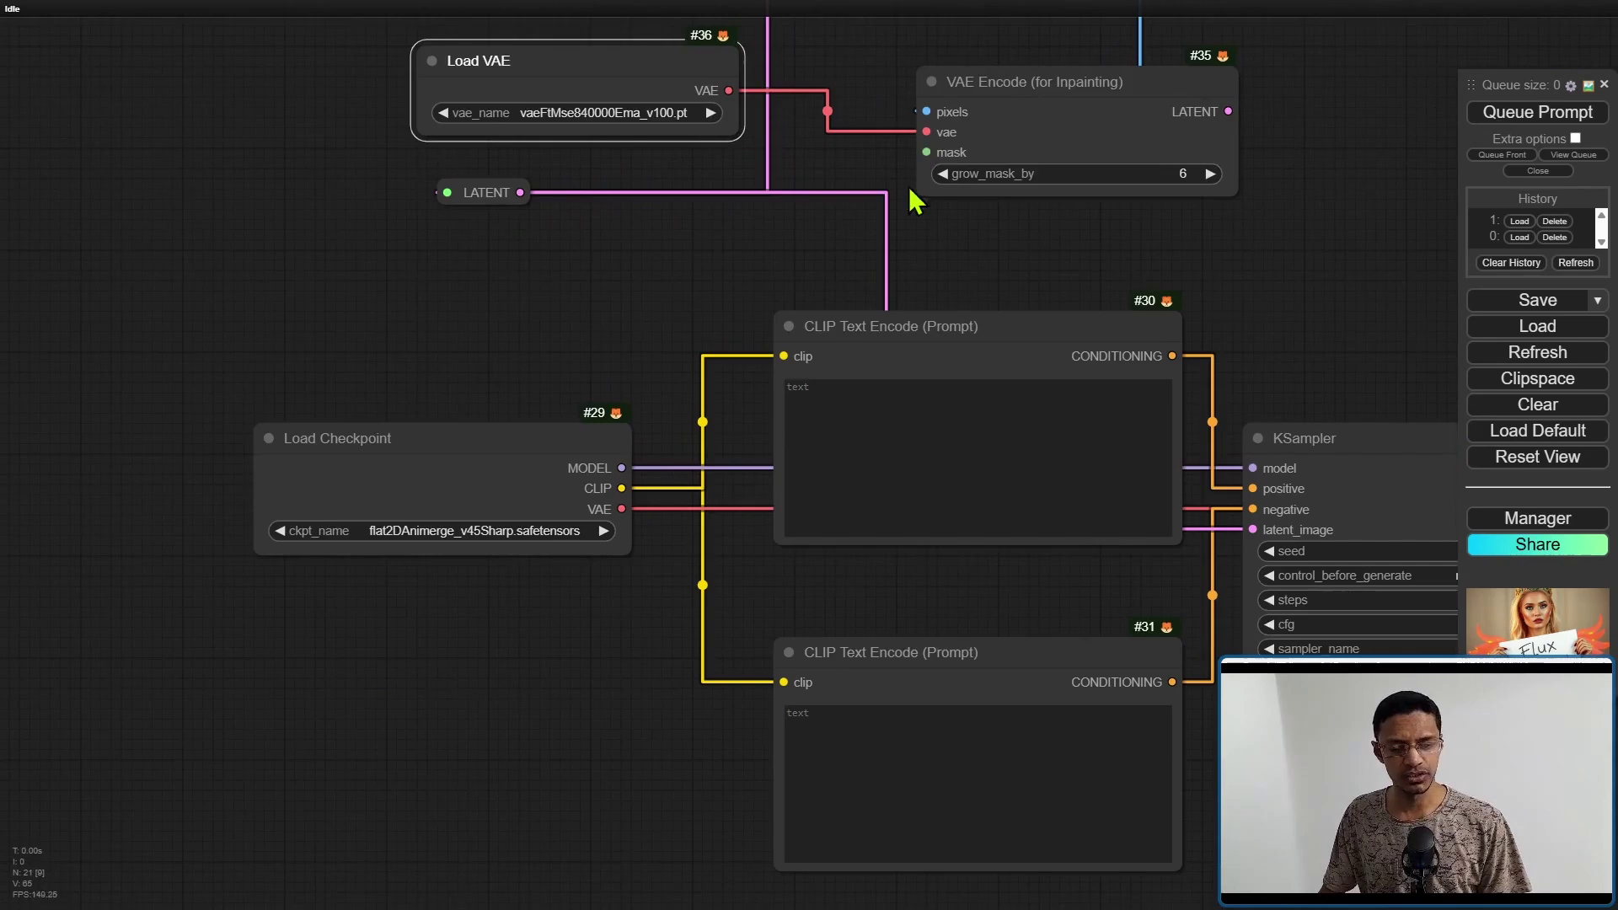
- Add a Load Image node beside Load VAE and connect its MASK output to the mask input of VAE Encode (for Inpainting)
{"action": "left_click_drag", "start_coordinate": [452, 265], "coordinate": [748, 393]}
{"action": "double_click", "coordinate": [319, 277]}
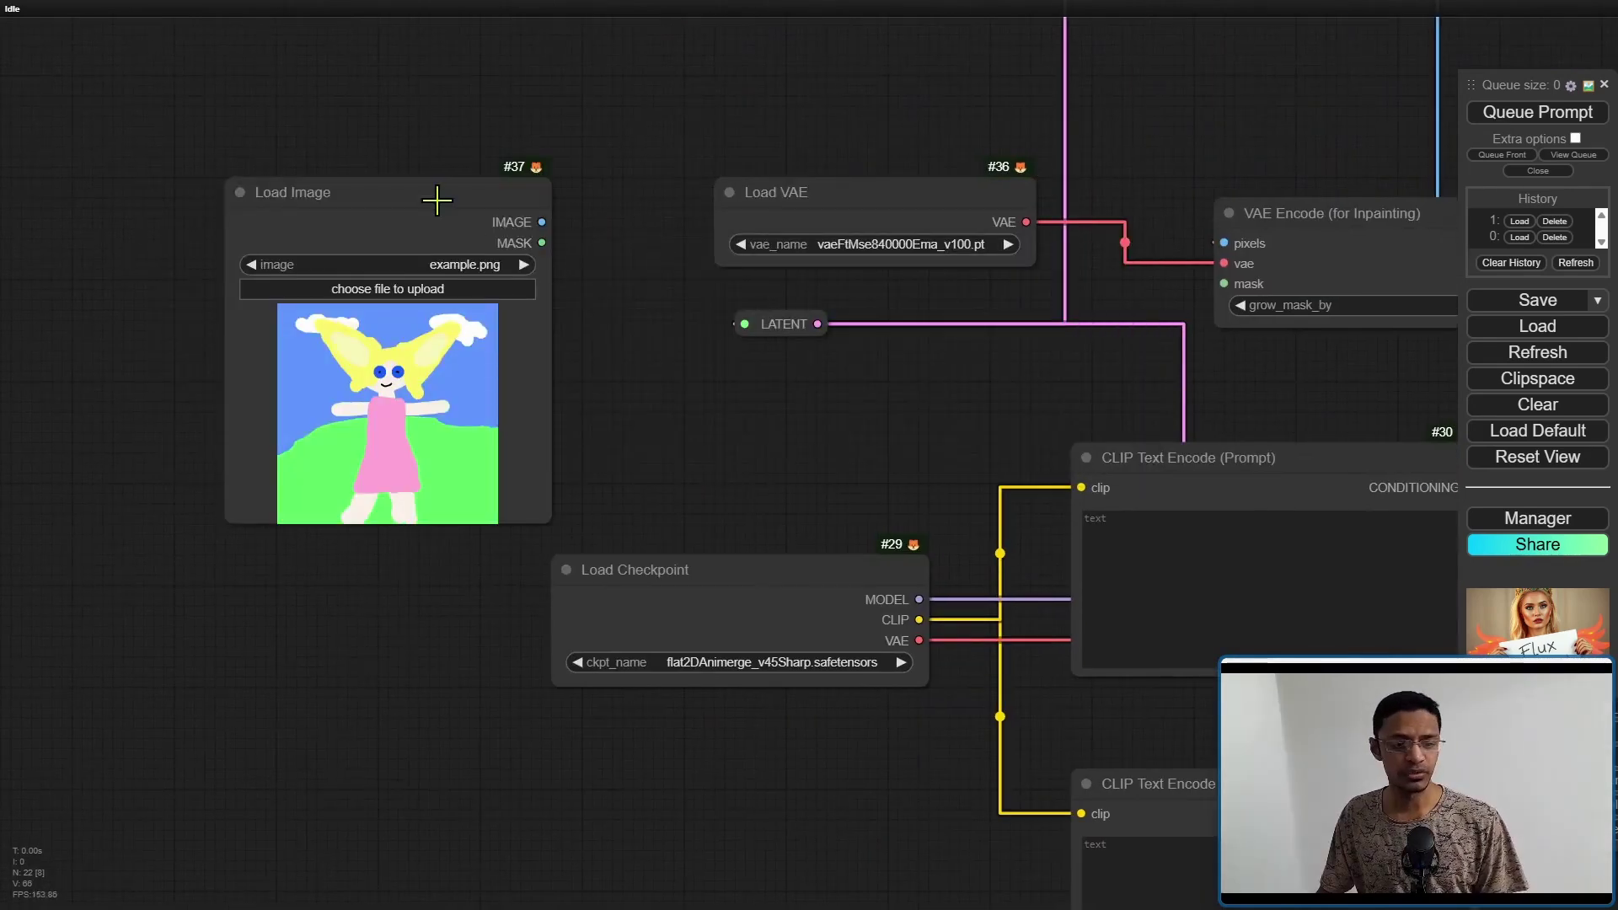
{"action": "left_click_drag", "start_coordinate": [436, 200], "coordinate": [395, 221]}
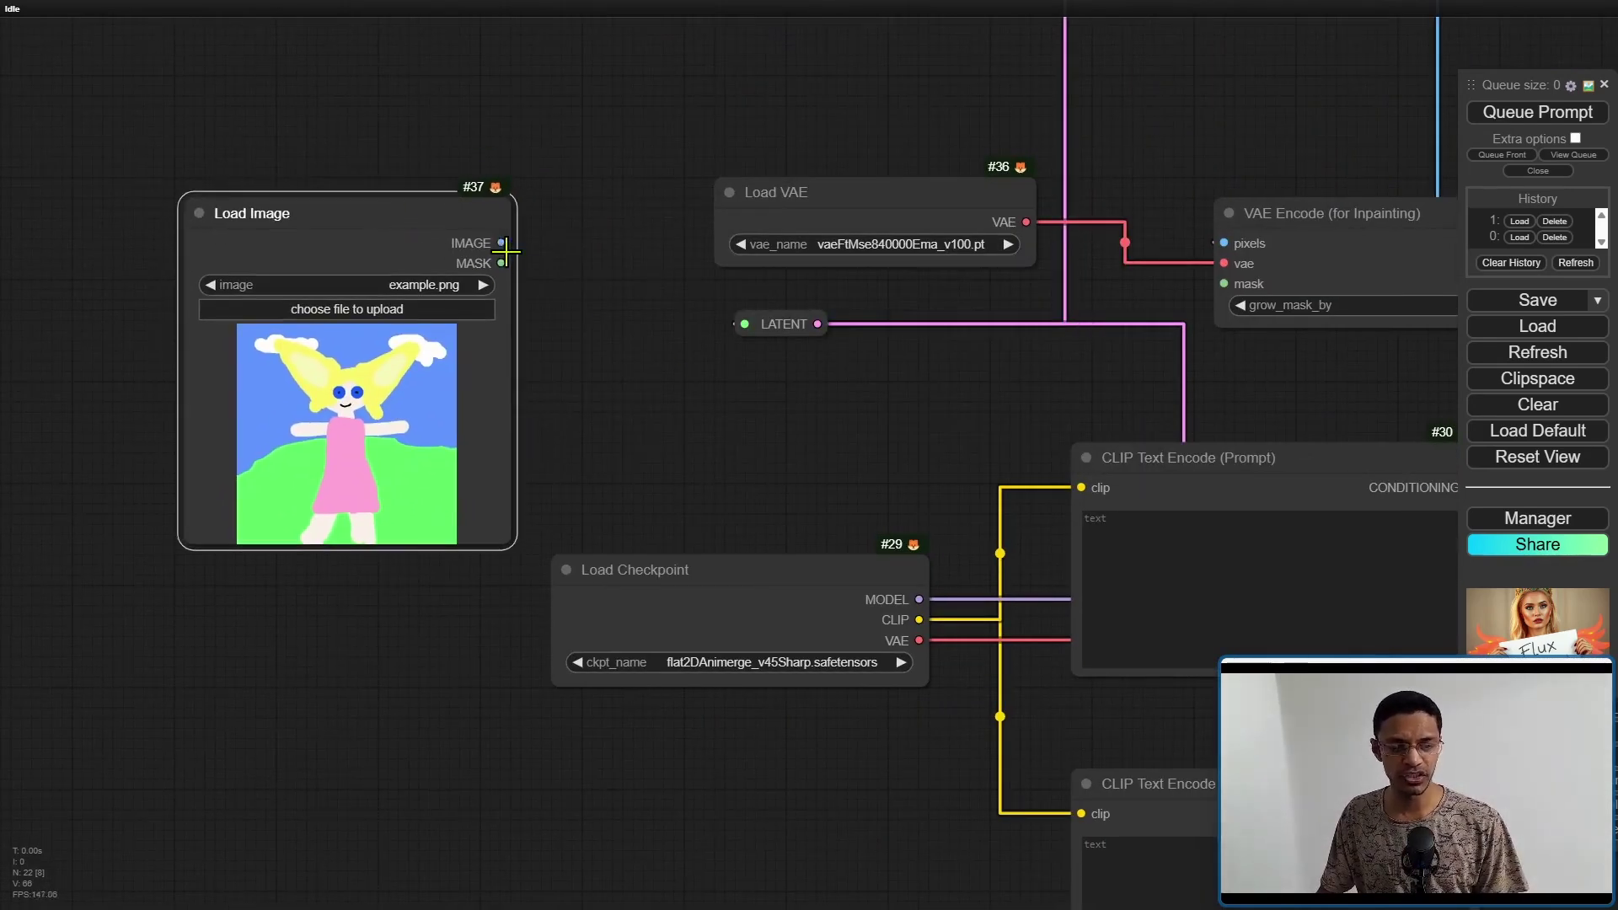
{"action": "left_click_drag", "start_coordinate": [503, 246], "coordinate": [1223, 283]}
{"action": "left_click_drag", "start_coordinate": [1231, 117], "coordinate": [742, 441]}
{"action": "scroll", "coordinate": [742, 442], "scroll_direction": "down", "scroll_amount": 4}
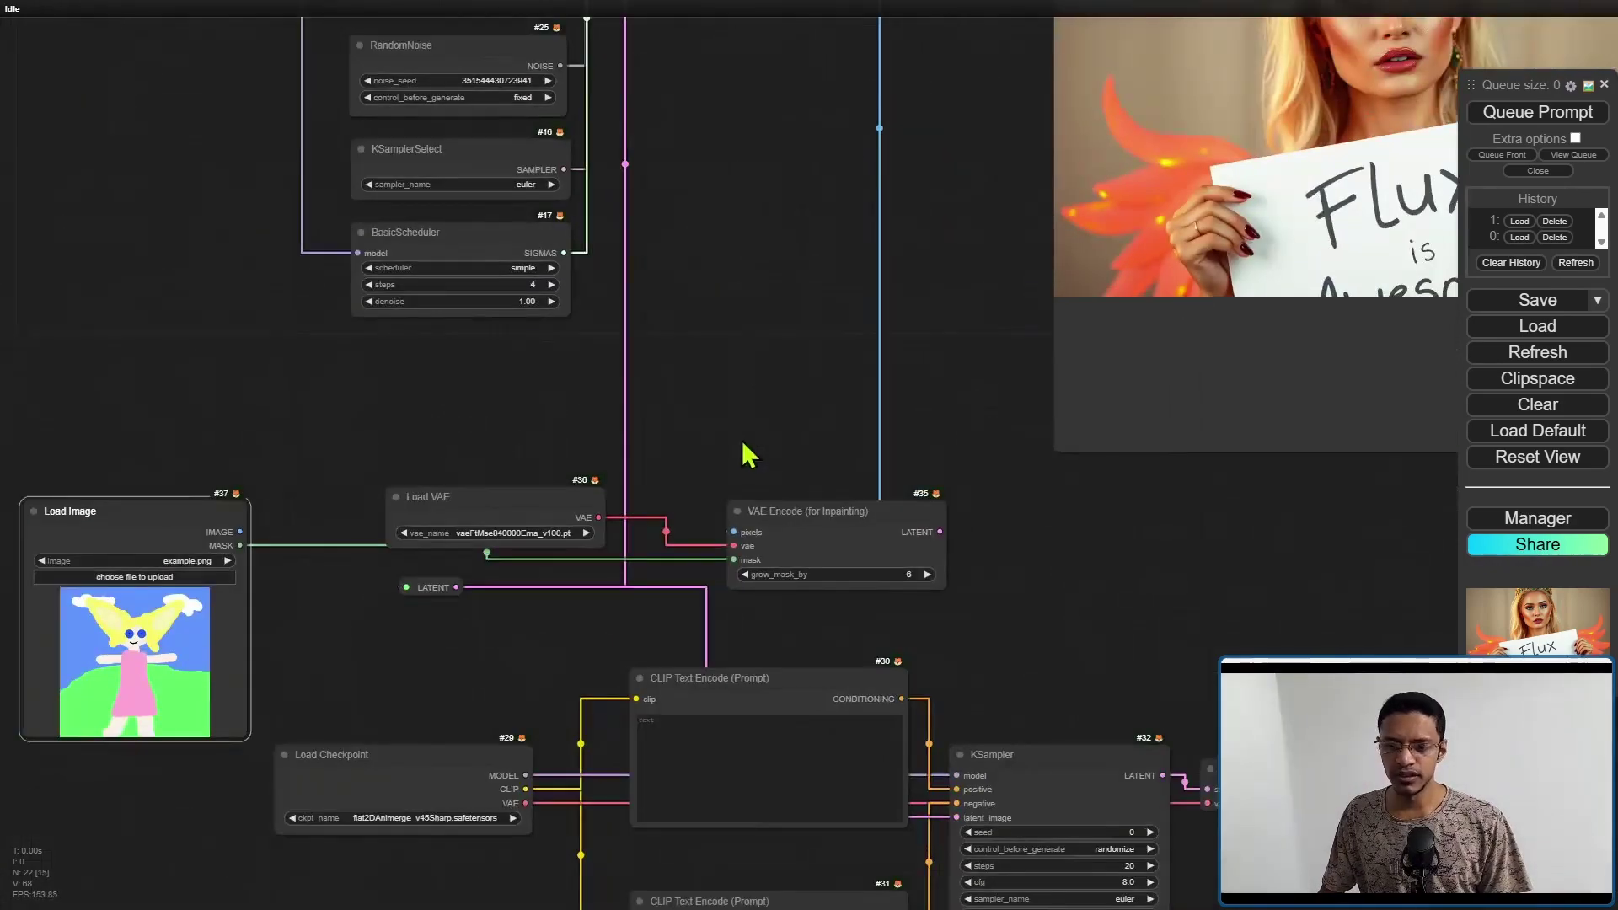
{"action": "left_click_drag", "start_coordinate": [225, 468], "coordinate": [477, 308]}
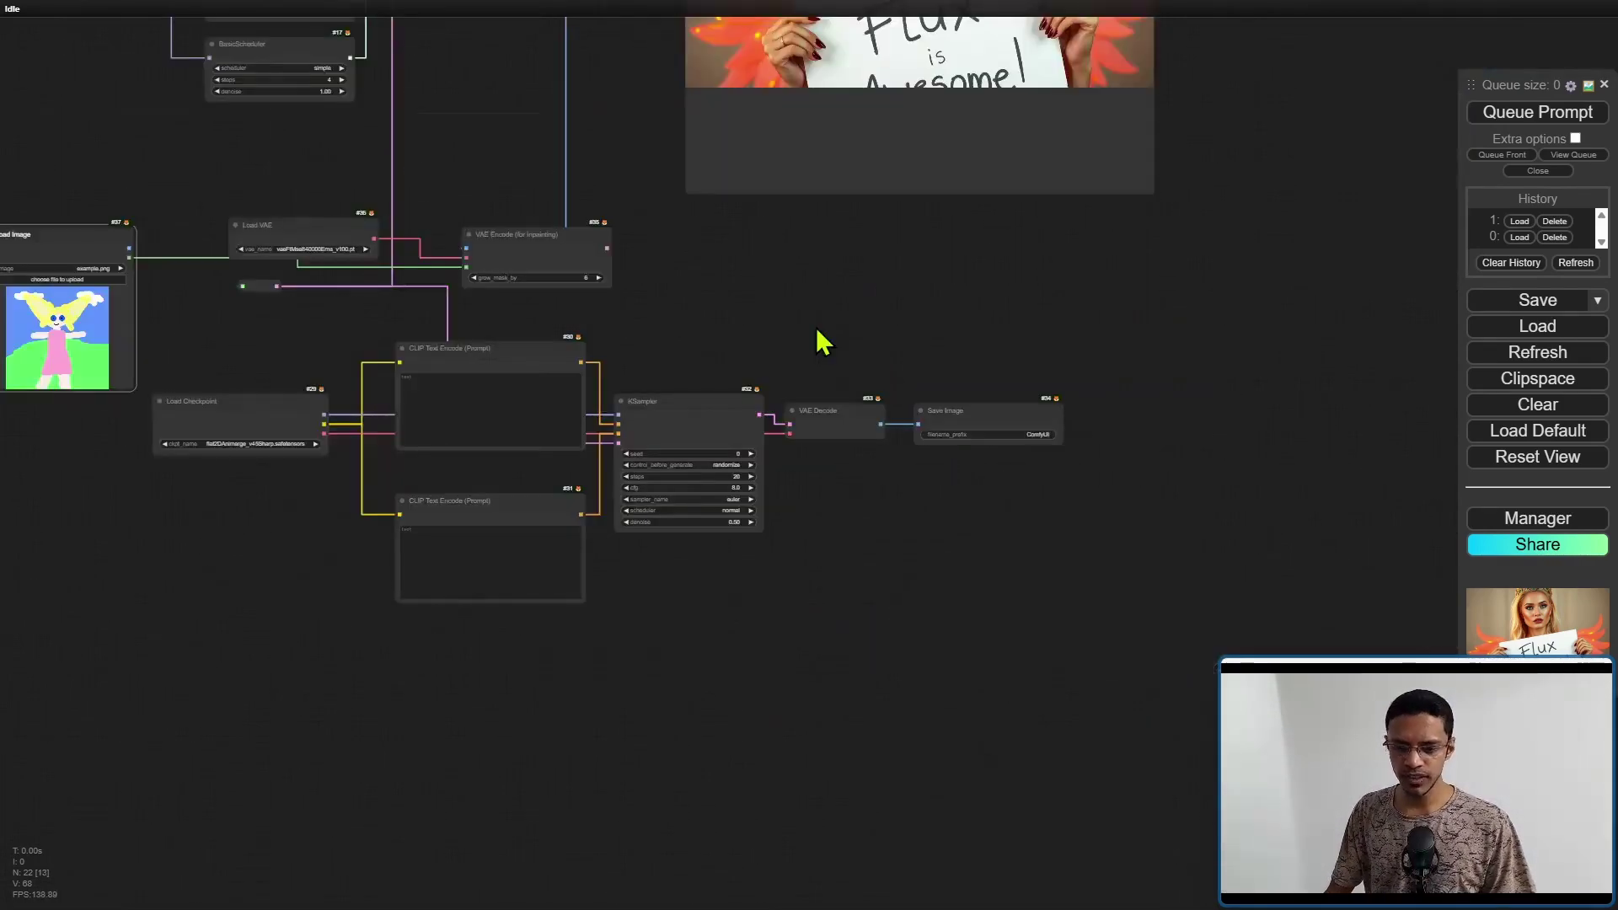
{"action": "left_click_drag", "start_coordinate": [817, 329], "coordinate": [962, 348]}
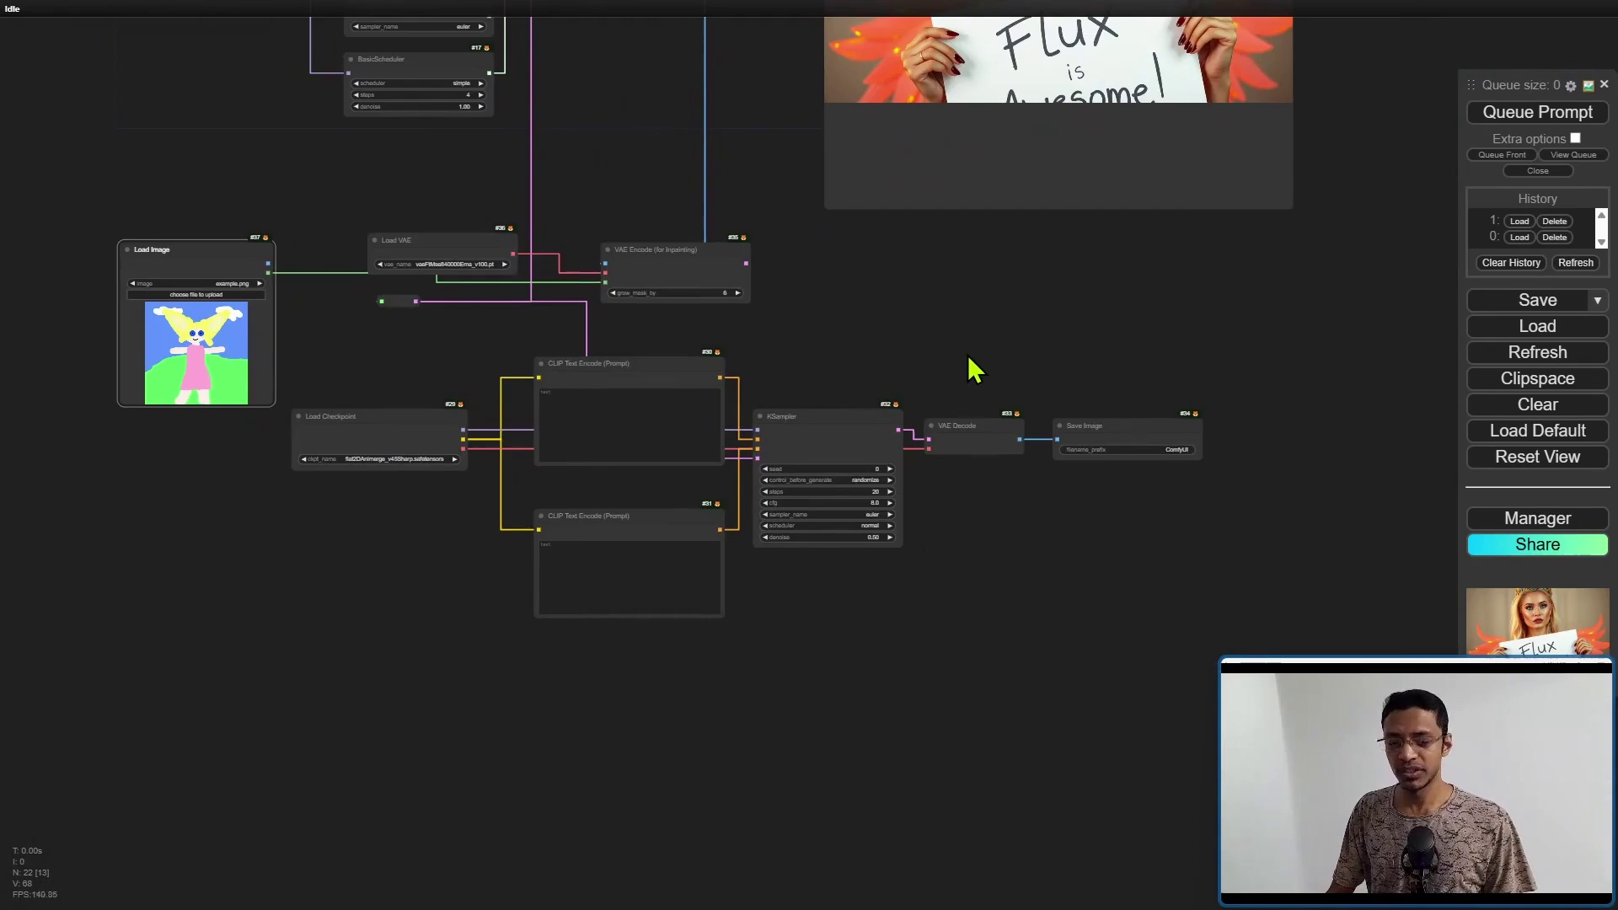
{"action": "scroll", "coordinate": [792, 380], "scroll_direction": "up", "scroll_amount": 2}
{"action": "left_click_drag", "start_coordinate": [792, 380], "coordinate": [969, 383]}
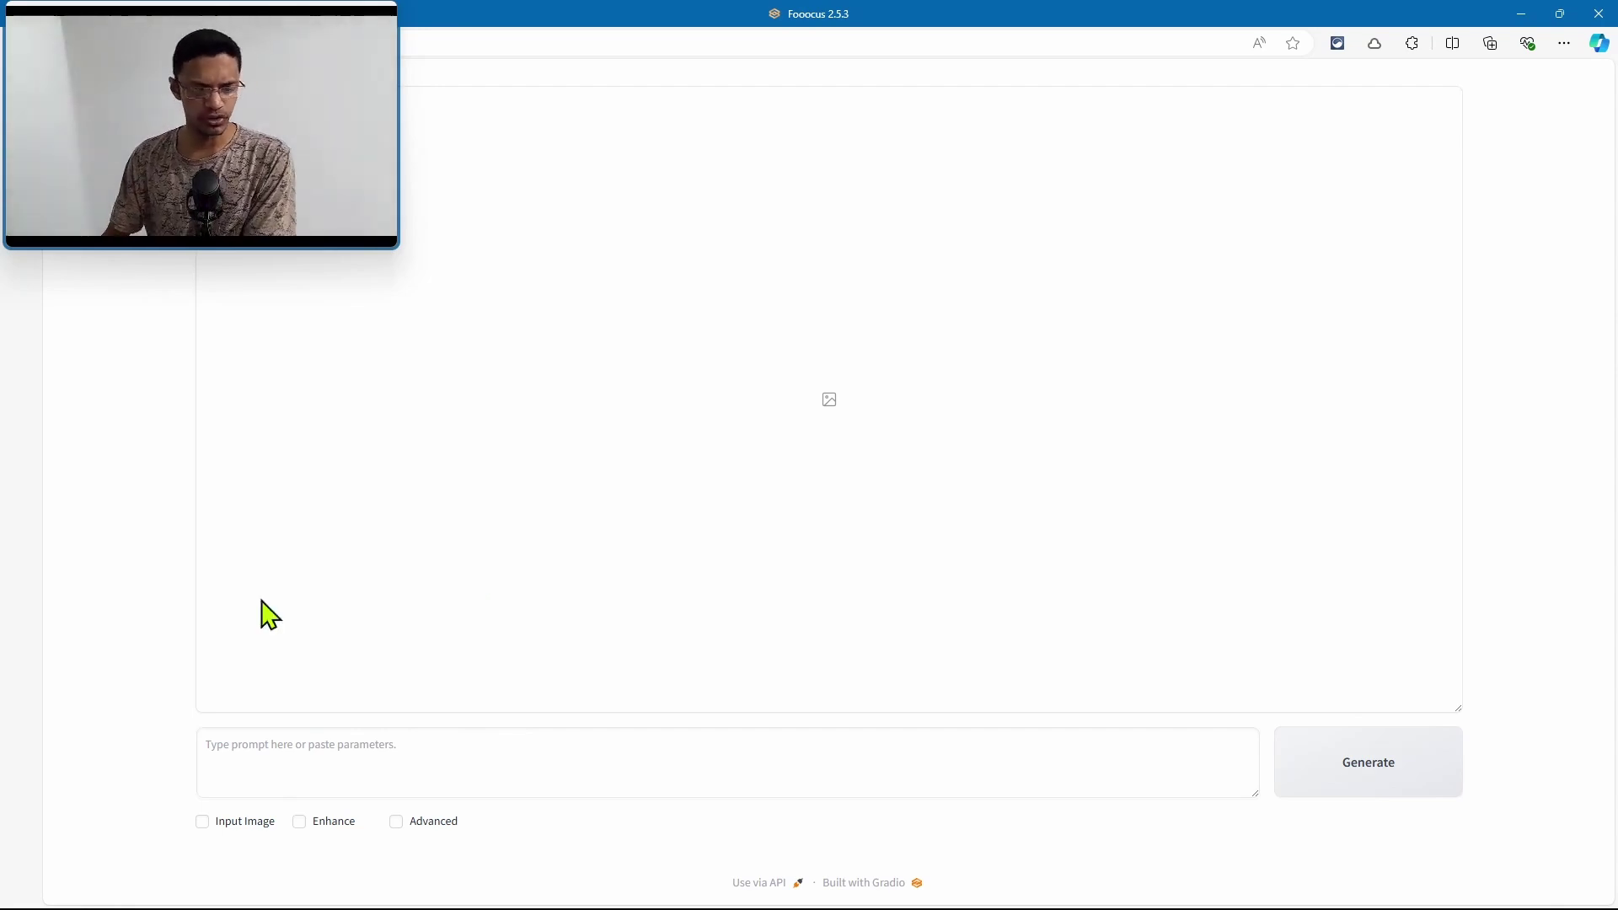
- In Fooocus, enable Input Image and load the generated Flux image of the woman into the Inpaint or Outpaint area
{"action": "left_click", "coordinate": [202, 821]}
{"action": "scroll", "coordinate": [560, 756], "scroll_direction": "down", "scroll_amount": 3}
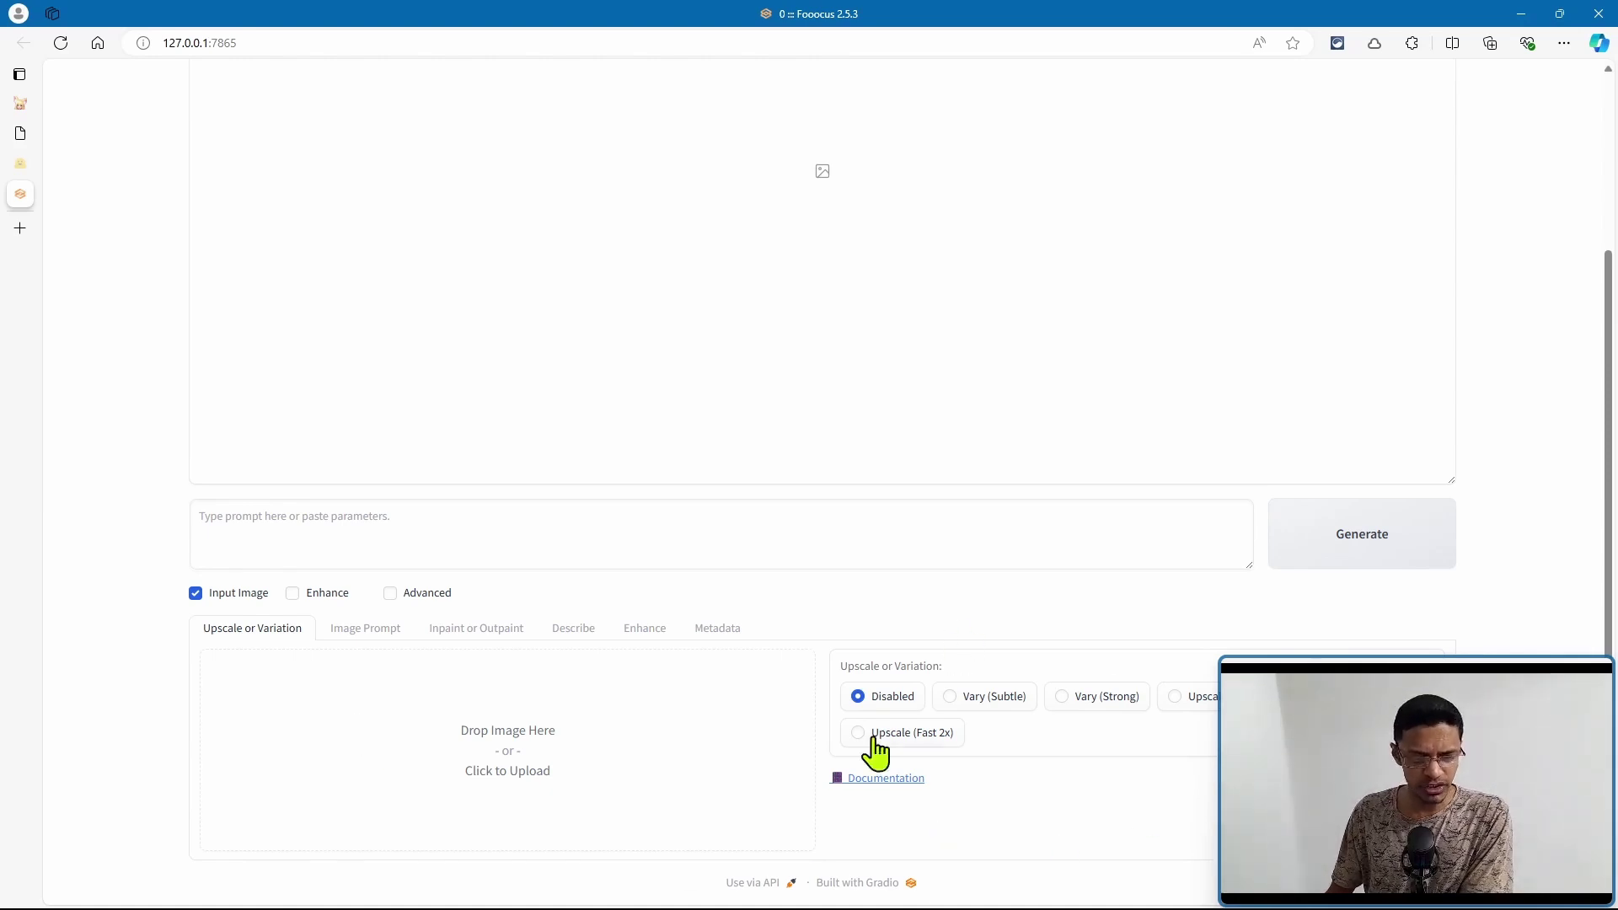
{"action": "left_click", "coordinate": [488, 638]}
{"action": "scroll", "coordinate": [490, 648], "scroll_direction": "down", "scroll_amount": 5}
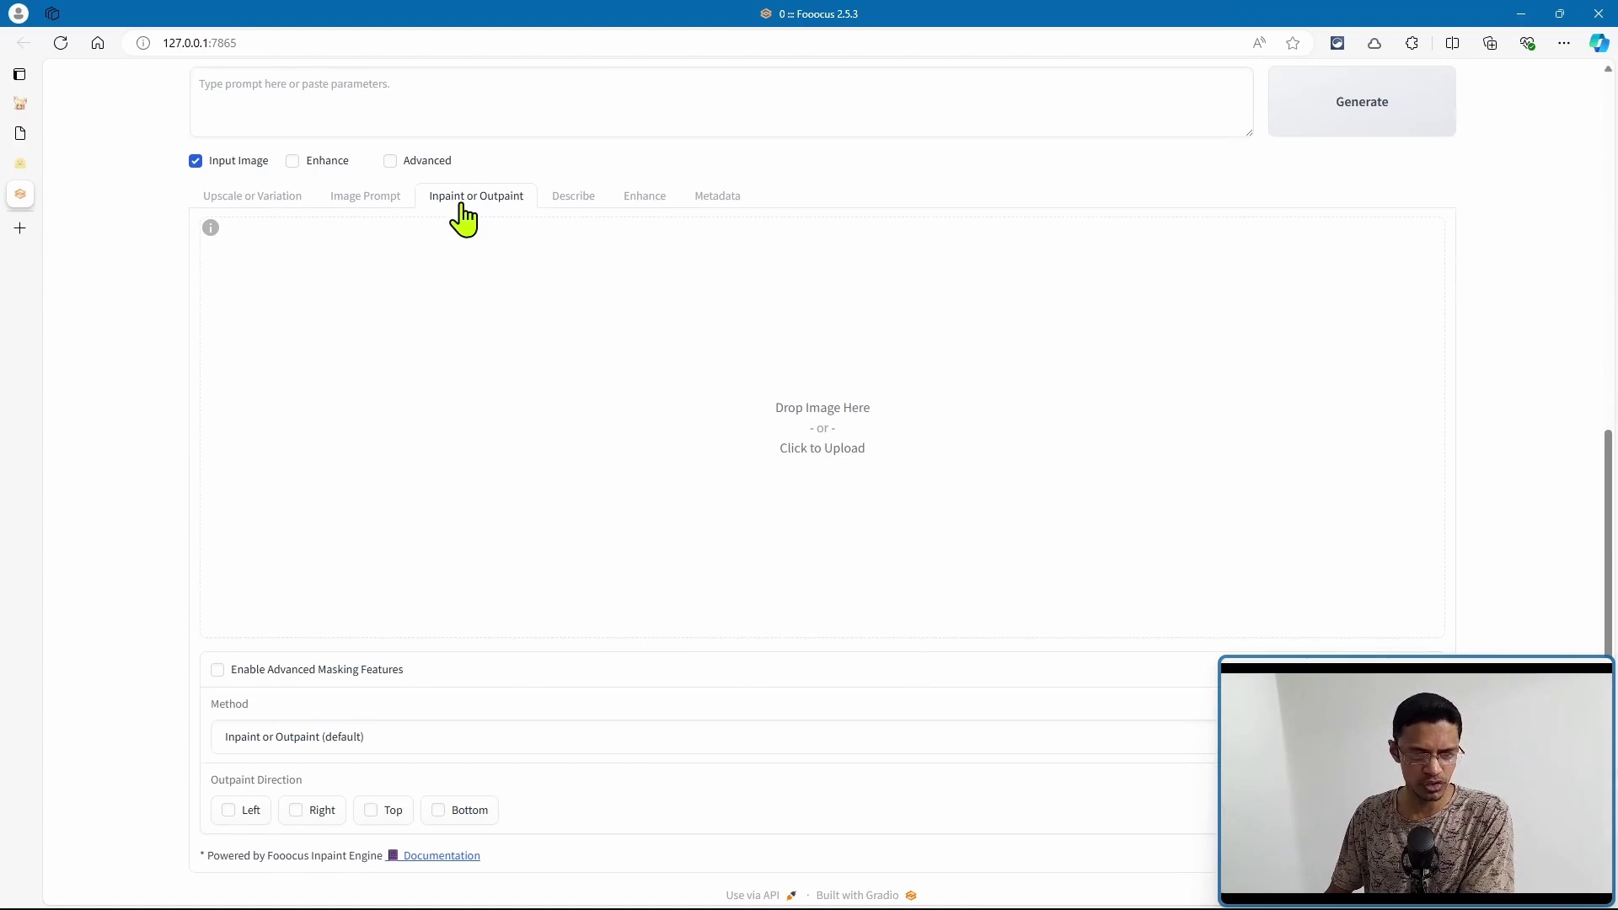
{"action": "left_click", "coordinate": [19, 133]}
{"action": "mouse_move", "coordinate": [958, 445]}
{"action": "left_mouse_down"}
{"action": "mouse_move", "coordinate": [834, 396]}
{"action": "mouse_move", "coordinate": [830, 413]}
{"action": "mouse_move", "coordinate": [13, 191]}
{"action": "mouse_move", "coordinate": [696, 392]}
{"action": "mouse_move", "coordinate": [935, 398]}
{"action": "left_mouse_up"}
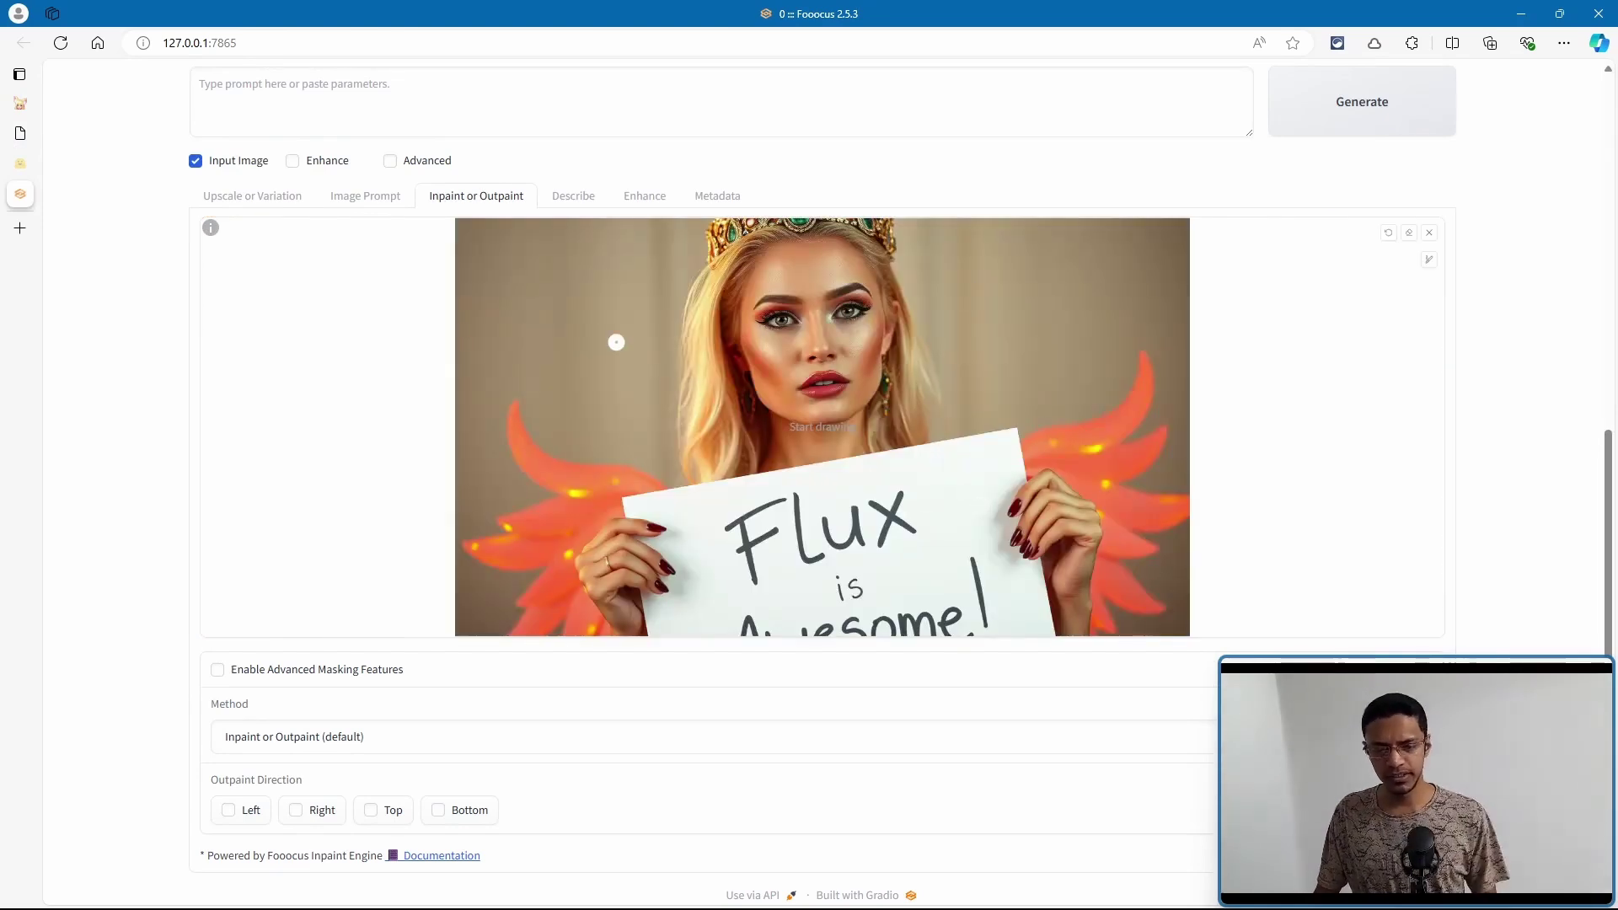
- Mask the woman's face with an enlarged brush and set the inpaint method to Improve Detail (face, hand, eyes, etc.)
{"action": "scroll", "coordinate": [822, 427], "scroll_direction": "up", "scroll_amount": 12, "text": "ctrl"}
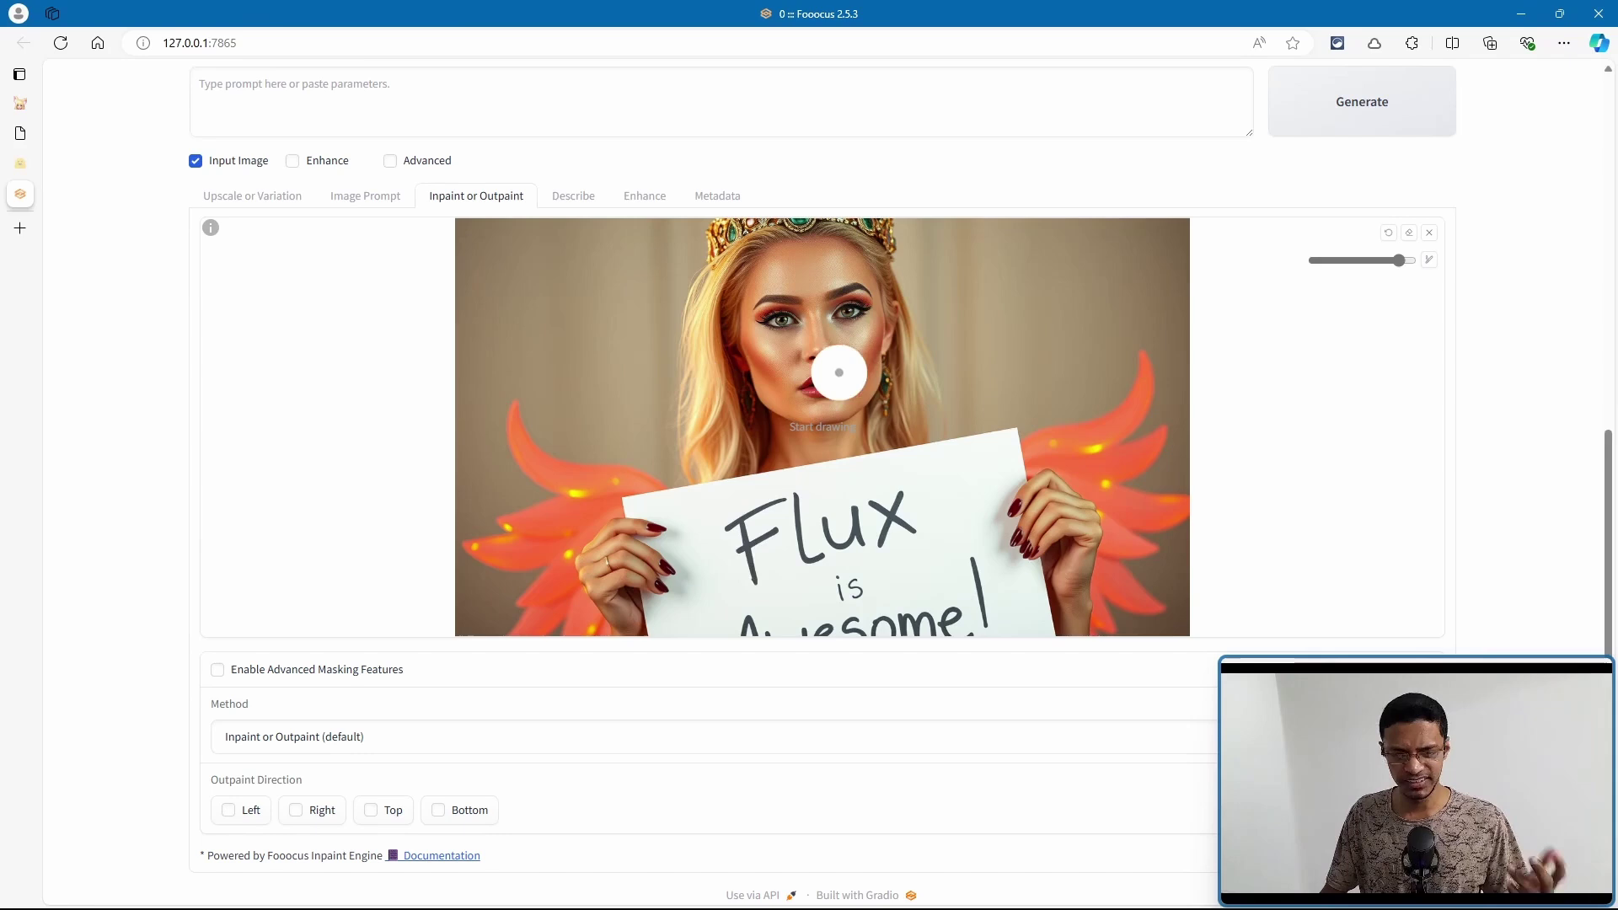
{"action": "mouse_move", "coordinate": [840, 274]}
{"action": "left_mouse_down"}
{"action": "mouse_move", "coordinate": [769, 281]}
{"action": "mouse_move", "coordinate": [751, 370]}
{"action": "mouse_move", "coordinate": [811, 402]}
{"action": "mouse_move", "coordinate": [859, 357]}
{"action": "mouse_move", "coordinate": [861, 283]}
{"action": "mouse_move", "coordinate": [819, 350]}
{"action": "mouse_move", "coordinate": [838, 385]}
{"action": "mouse_move", "coordinate": [873, 335]}
{"action": "mouse_move", "coordinate": [840, 390]}
{"action": "left_mouse_up"}
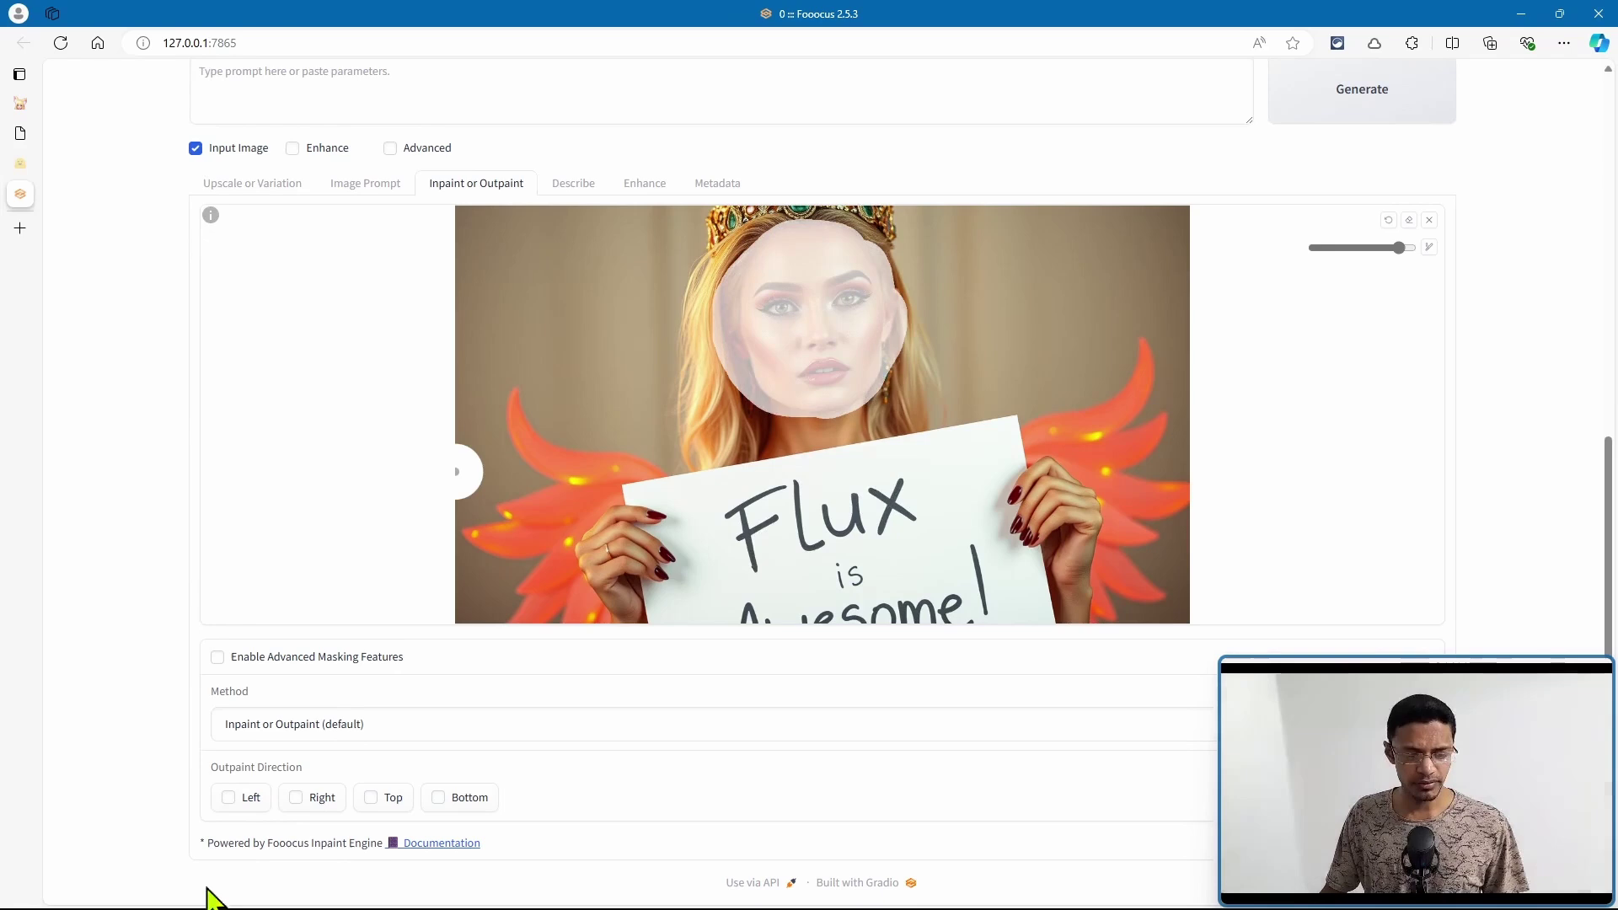
{"action": "left_click", "coordinate": [396, 725]}
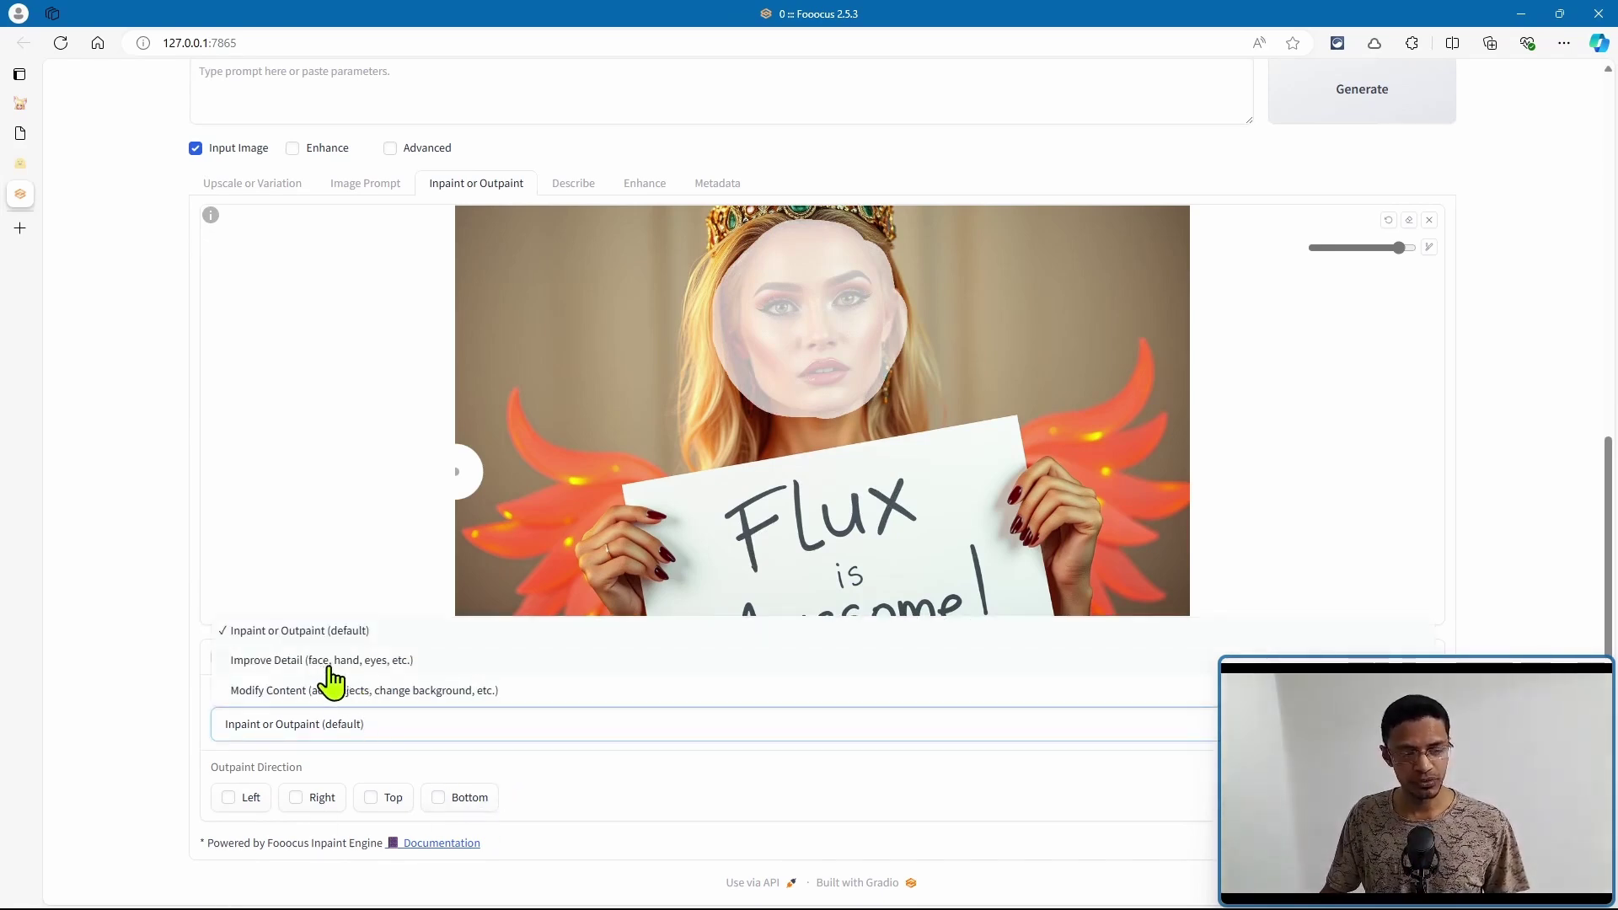
{"action": "left_click", "coordinate": [434, 666]}
{"action": "scroll", "coordinate": [155, 714], "scroll_direction": "down", "scroll_amount": 1}
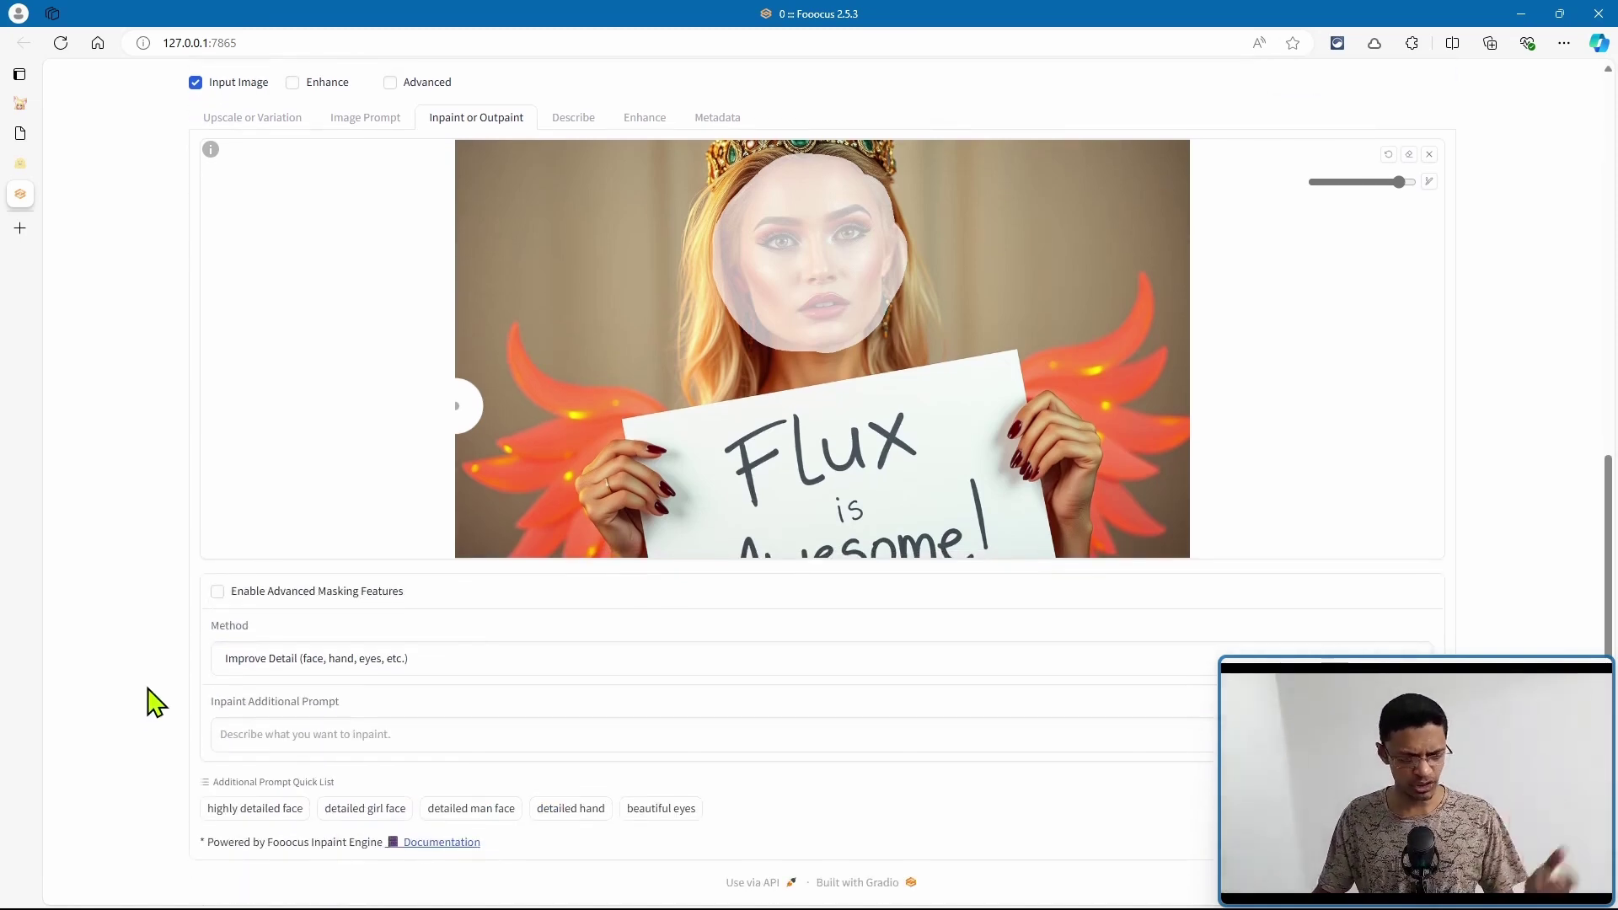
- Set the inpaint additional prompt to "highly detailed woman face, beautiful eyes", starting from the "highly detailed face" preset
{"action": "left_click", "coordinate": [284, 810]}
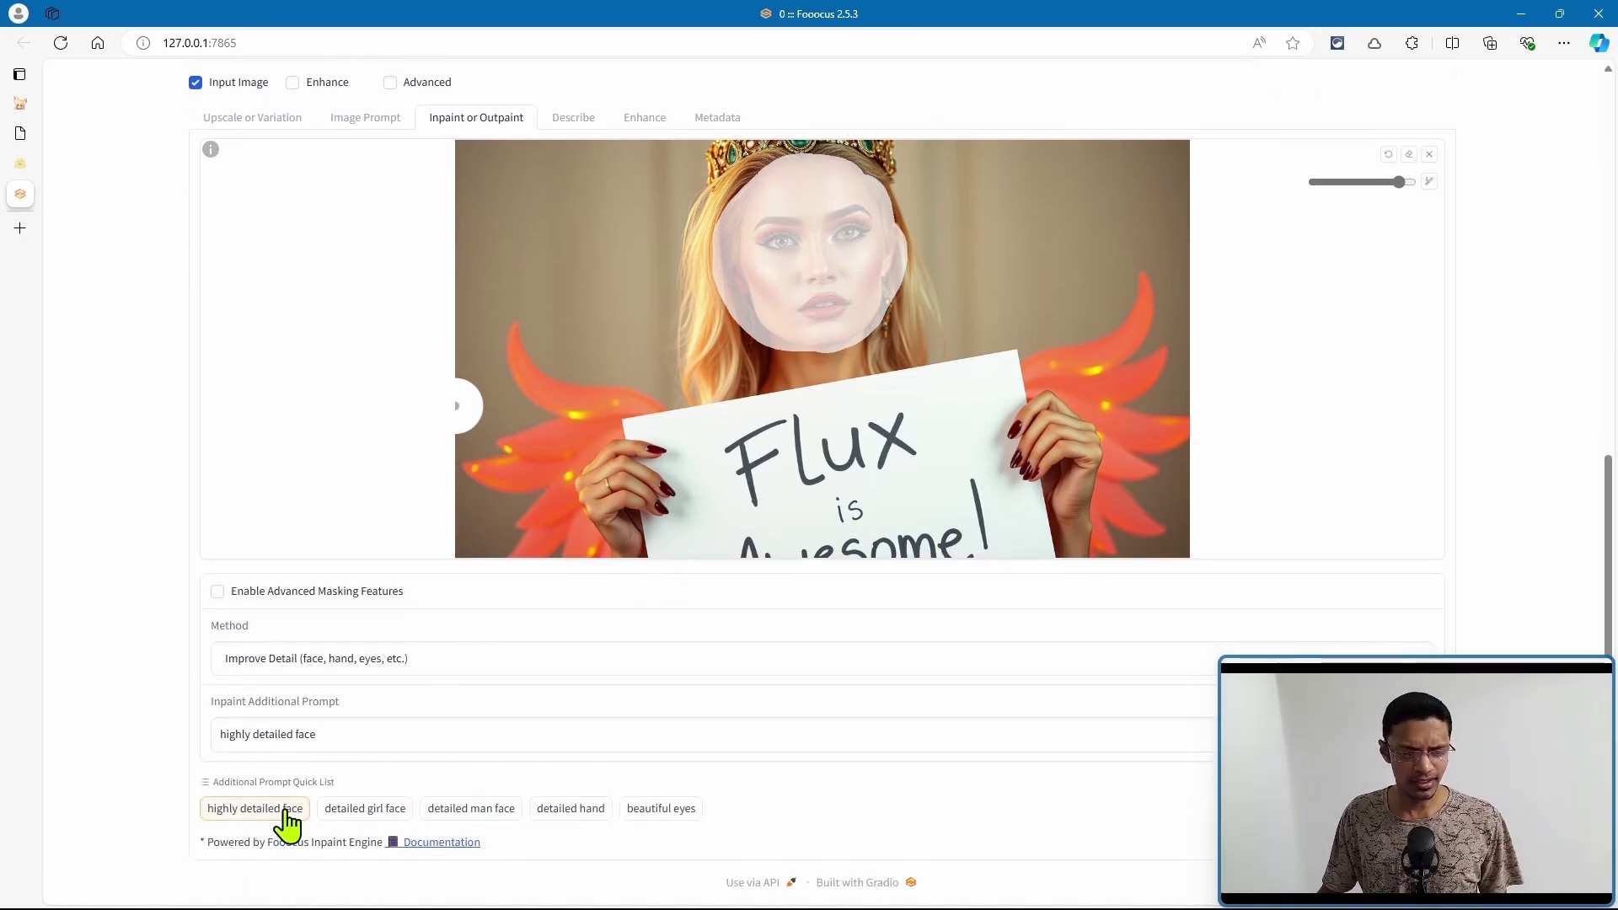
{"action": "left_click", "coordinate": [298, 731]}
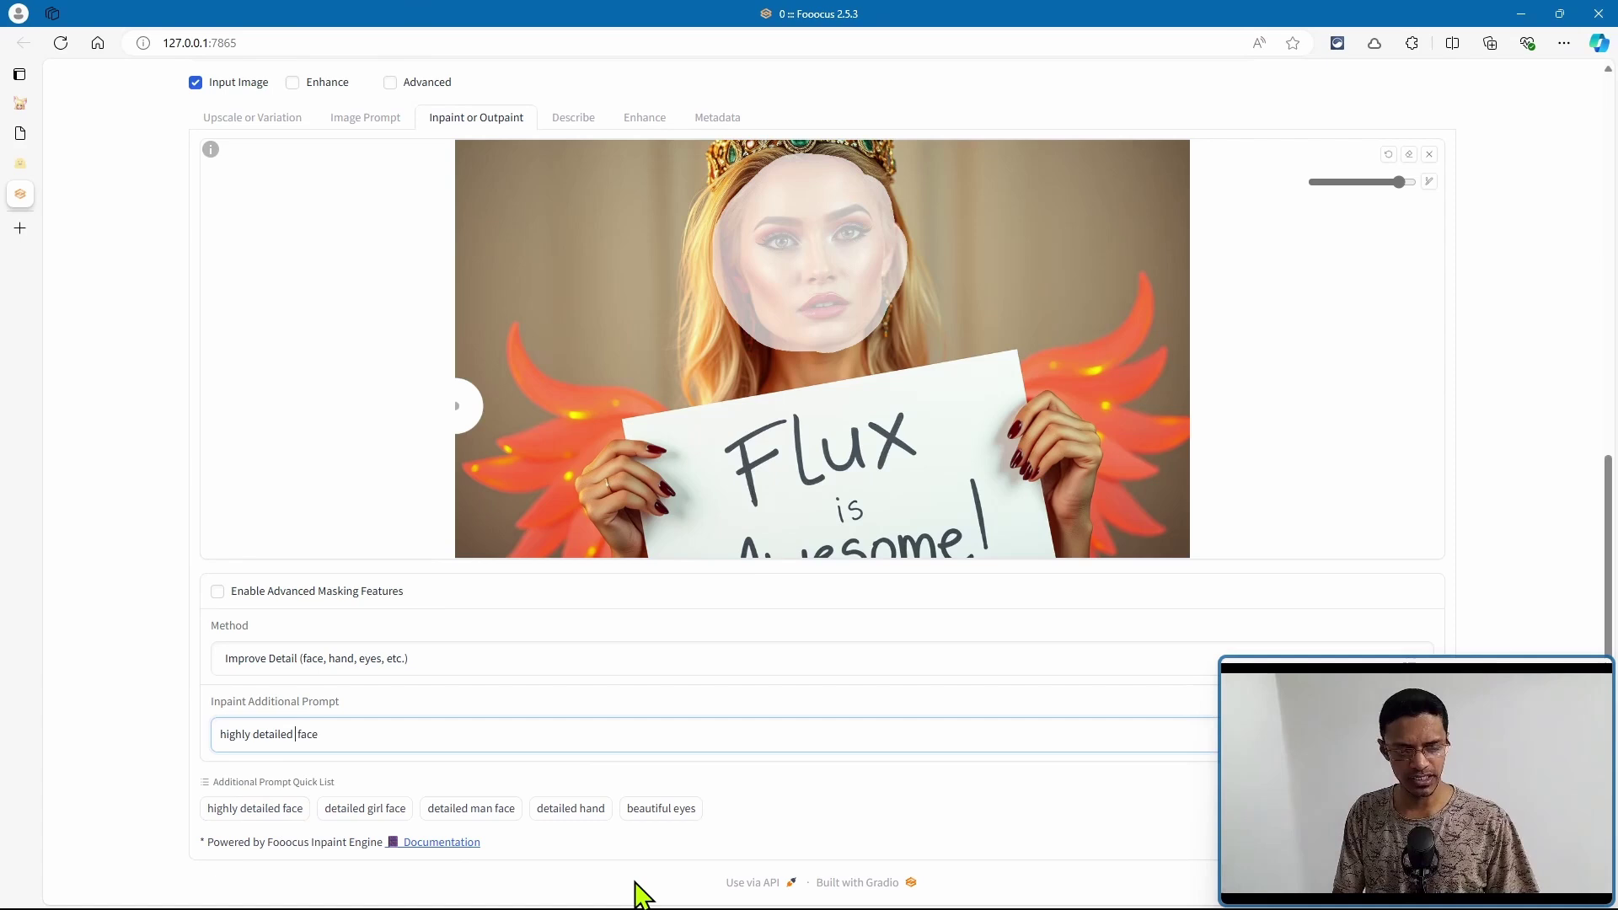
{"action": "type", "text": "woman"}
{"action": "left_click", "coordinate": [414, 733]}
{"action": "type", "text": ", beautiful eye"}
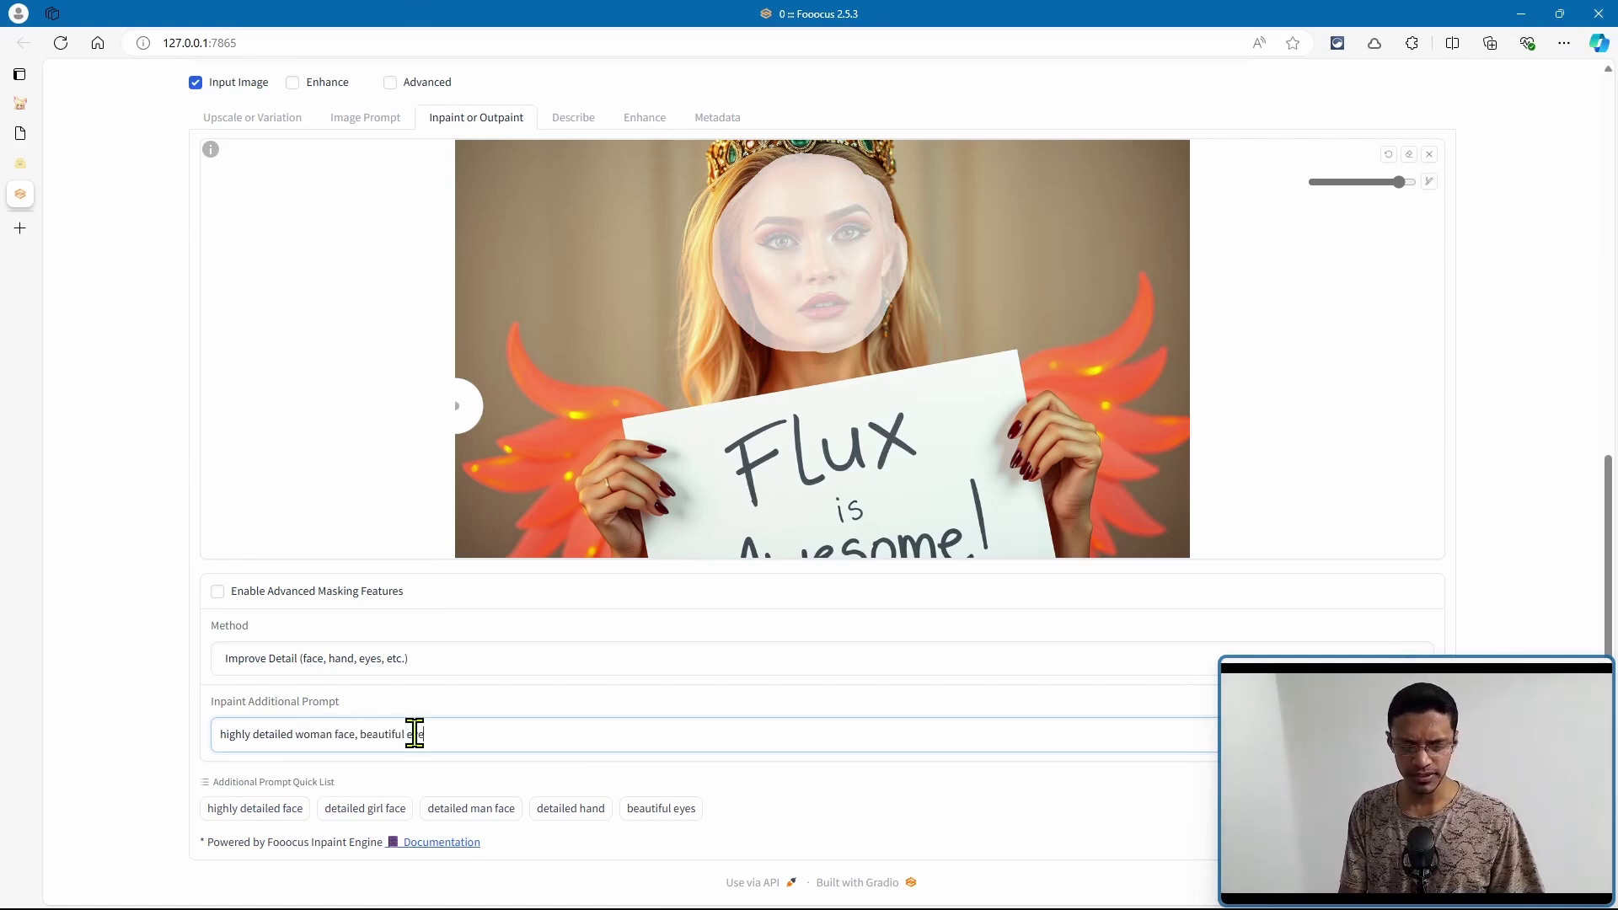
- Enter the main prompt "a woman blonde, with make up, beautiful, goddess, holding a sign"
{"action": "scroll", "coordinate": [415, 733], "scroll_direction": "up", "scroll_amount": 6}
{"action": "left_click", "coordinate": [365, 506]}
{"action": "type", "text": "a woman blonde, with make up, beautiful, goddess, holding a sign"}
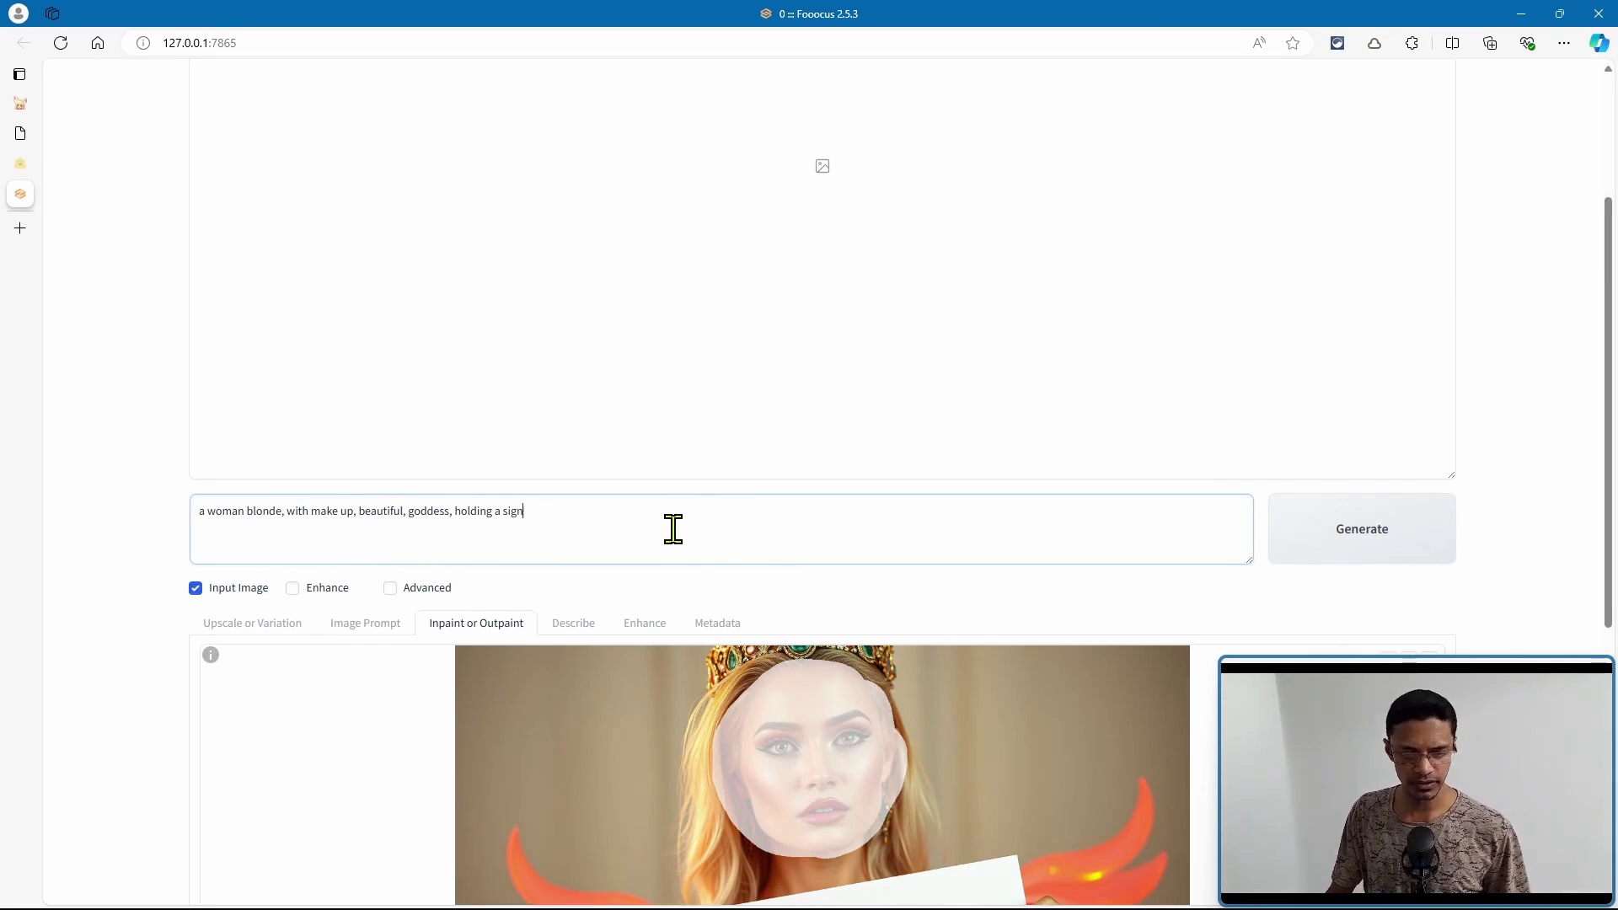
- Show the advanced settings and set the aspect ratio to 1280×720 | 16:9
{"action": "scroll", "coordinate": [123, 614], "scroll_direction": "up", "scroll_amount": 3}
{"action": "scroll", "coordinate": [257, 616], "scroll_direction": "down", "scroll_amount": 4}
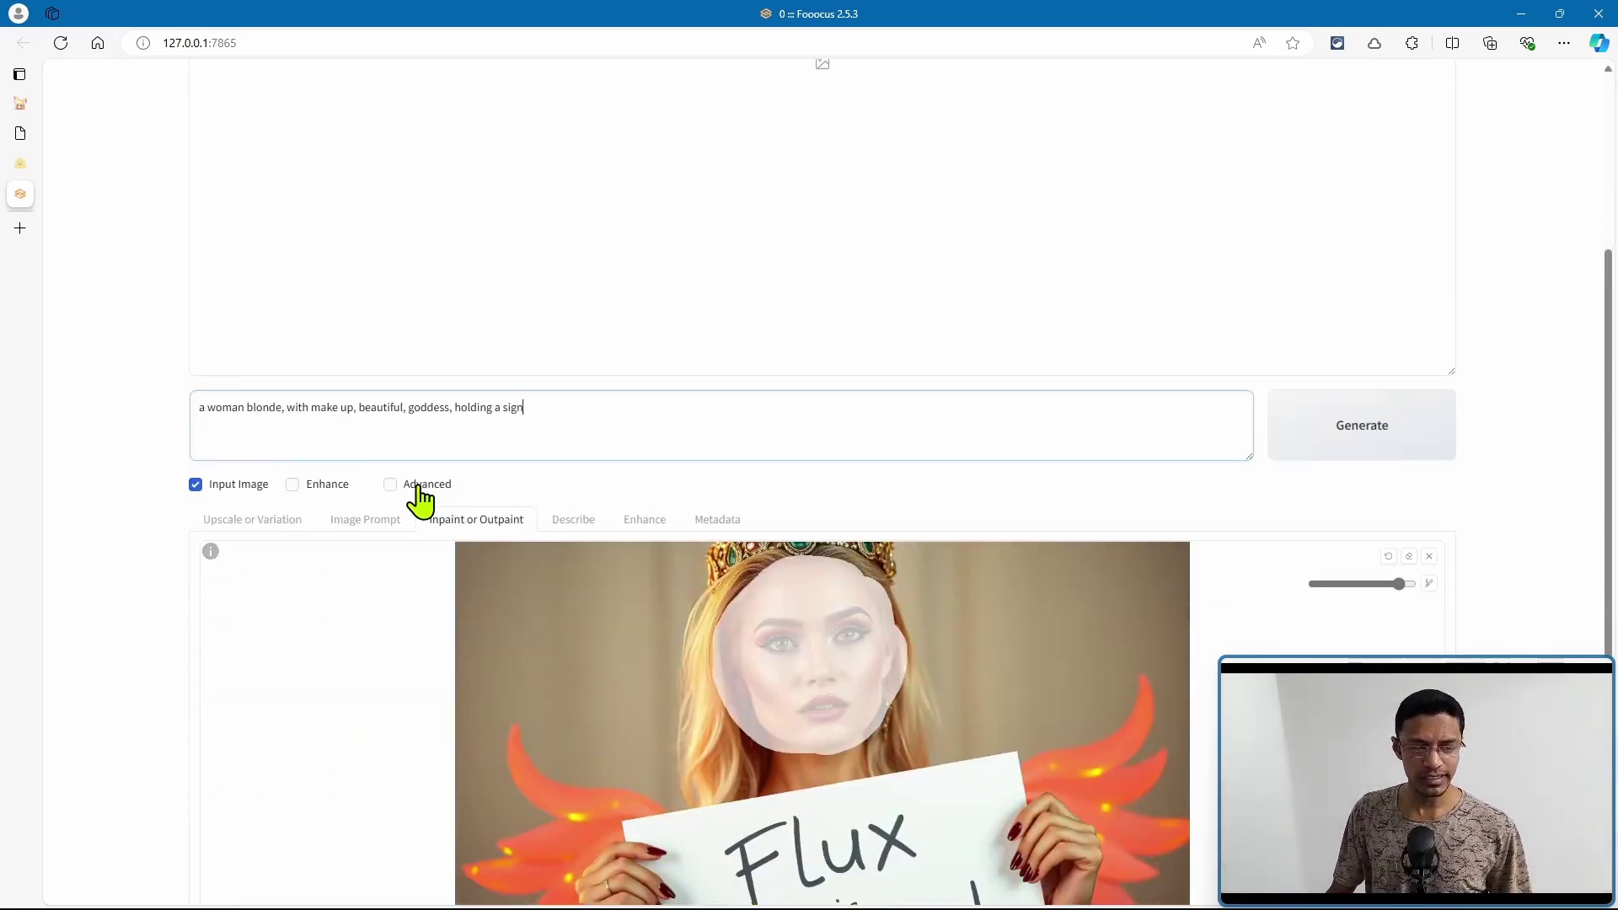
{"action": "left_click", "coordinate": [421, 489]}
{"action": "scroll", "coordinate": [1541, 581], "scroll_direction": "up", "scroll_amount": 3}
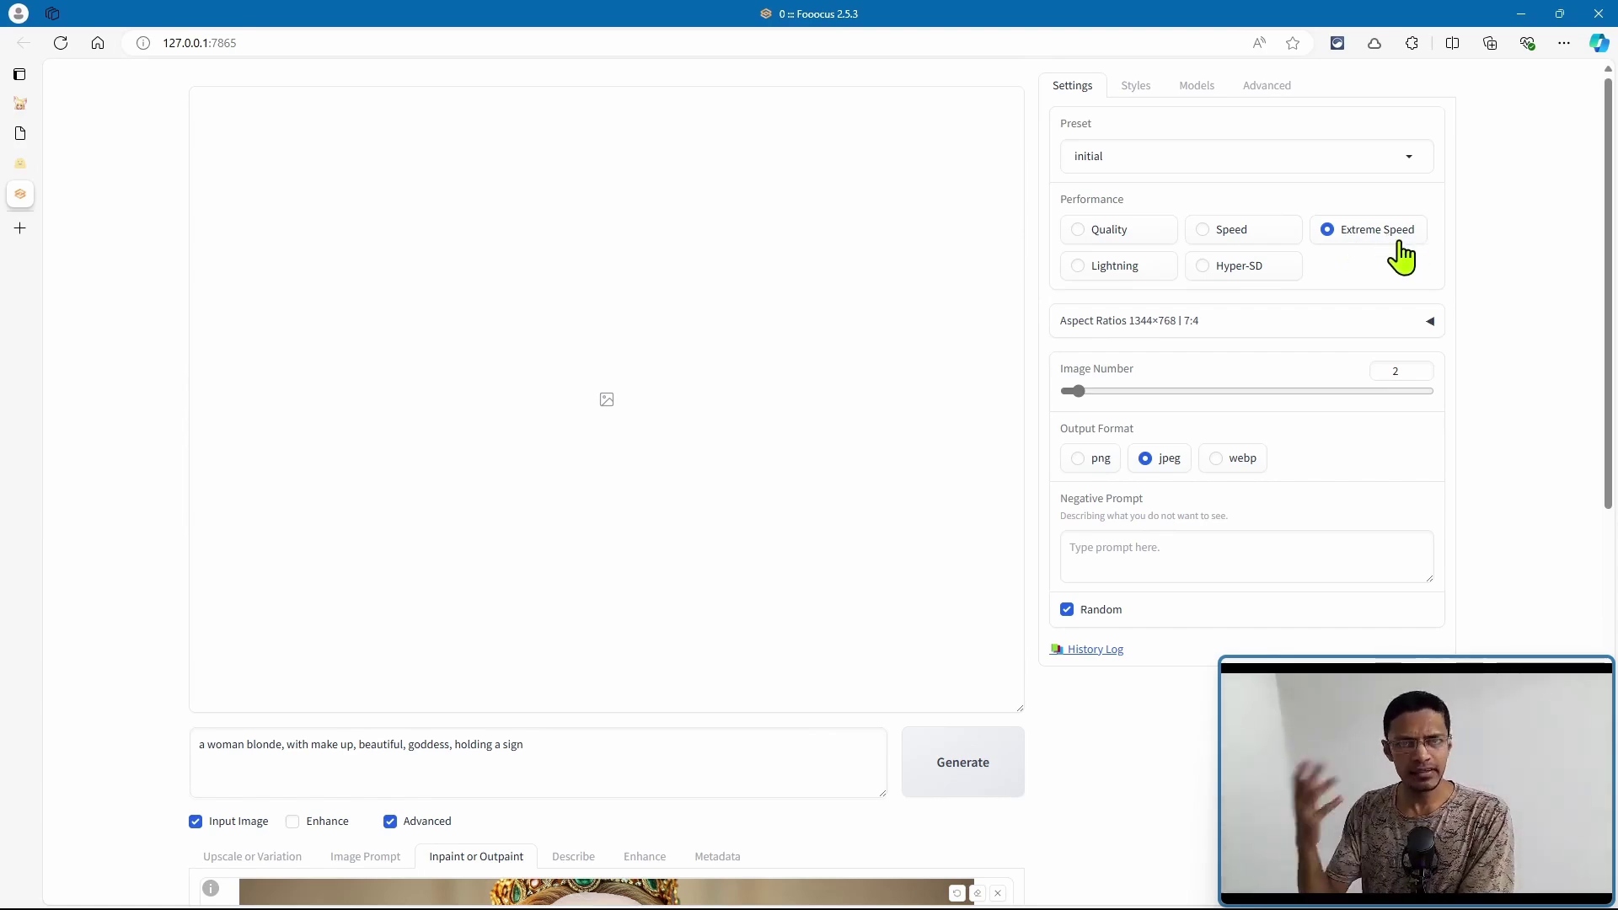
{"action": "left_click", "coordinate": [1196, 327]}
{"action": "scroll", "coordinate": [1184, 621], "scroll_direction": "down", "scroll_amount": 8}
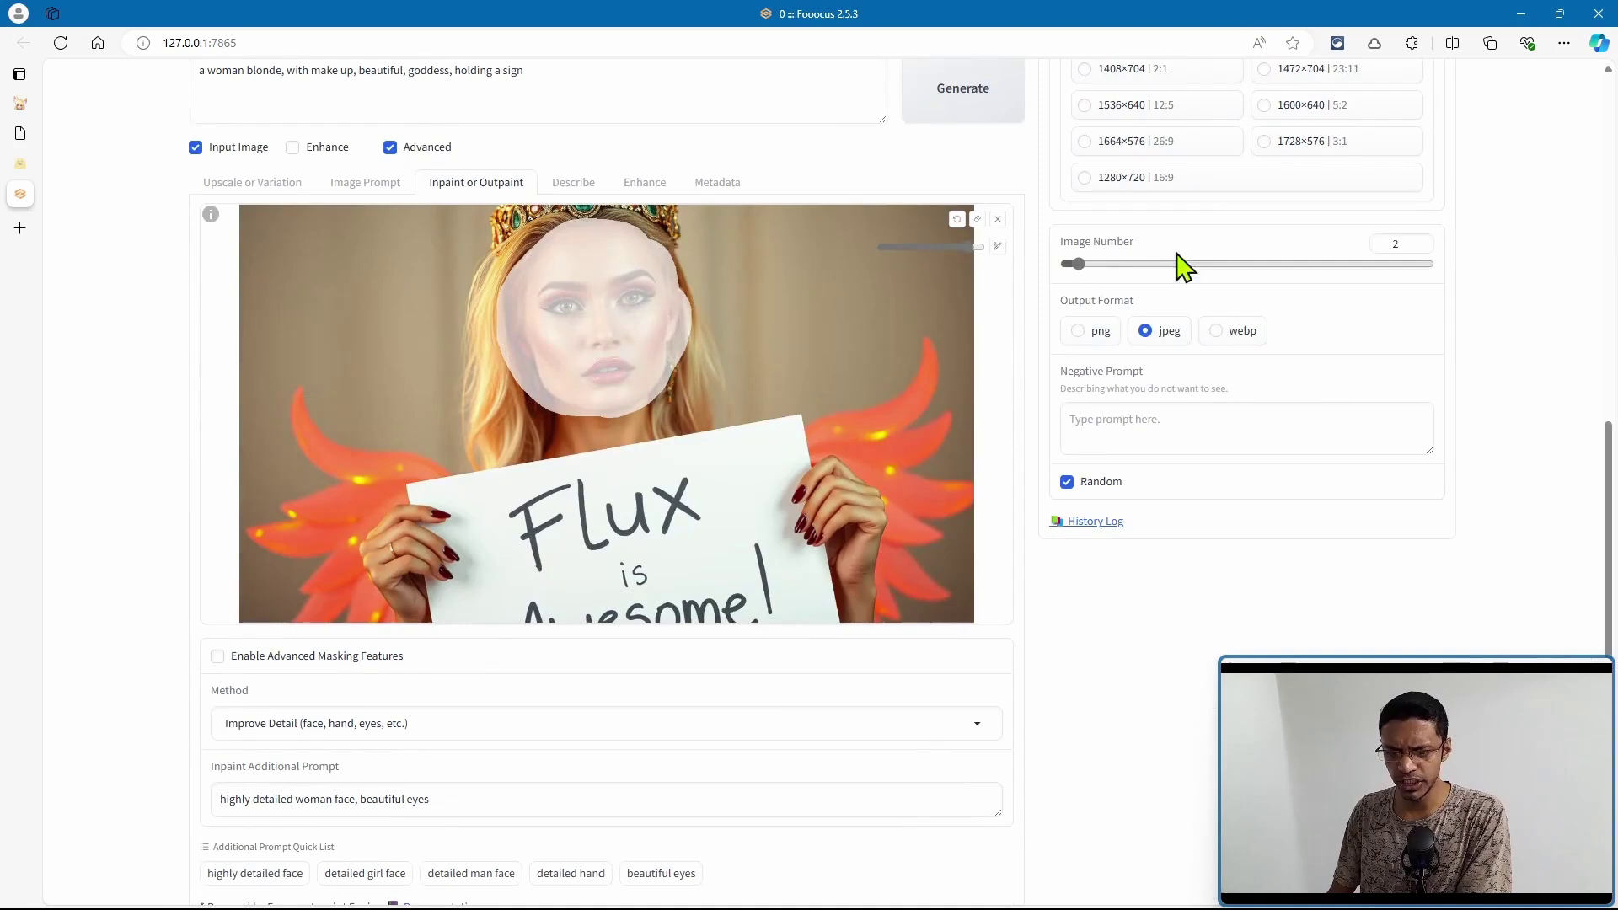
{"action": "left_click", "coordinate": [1139, 181]}
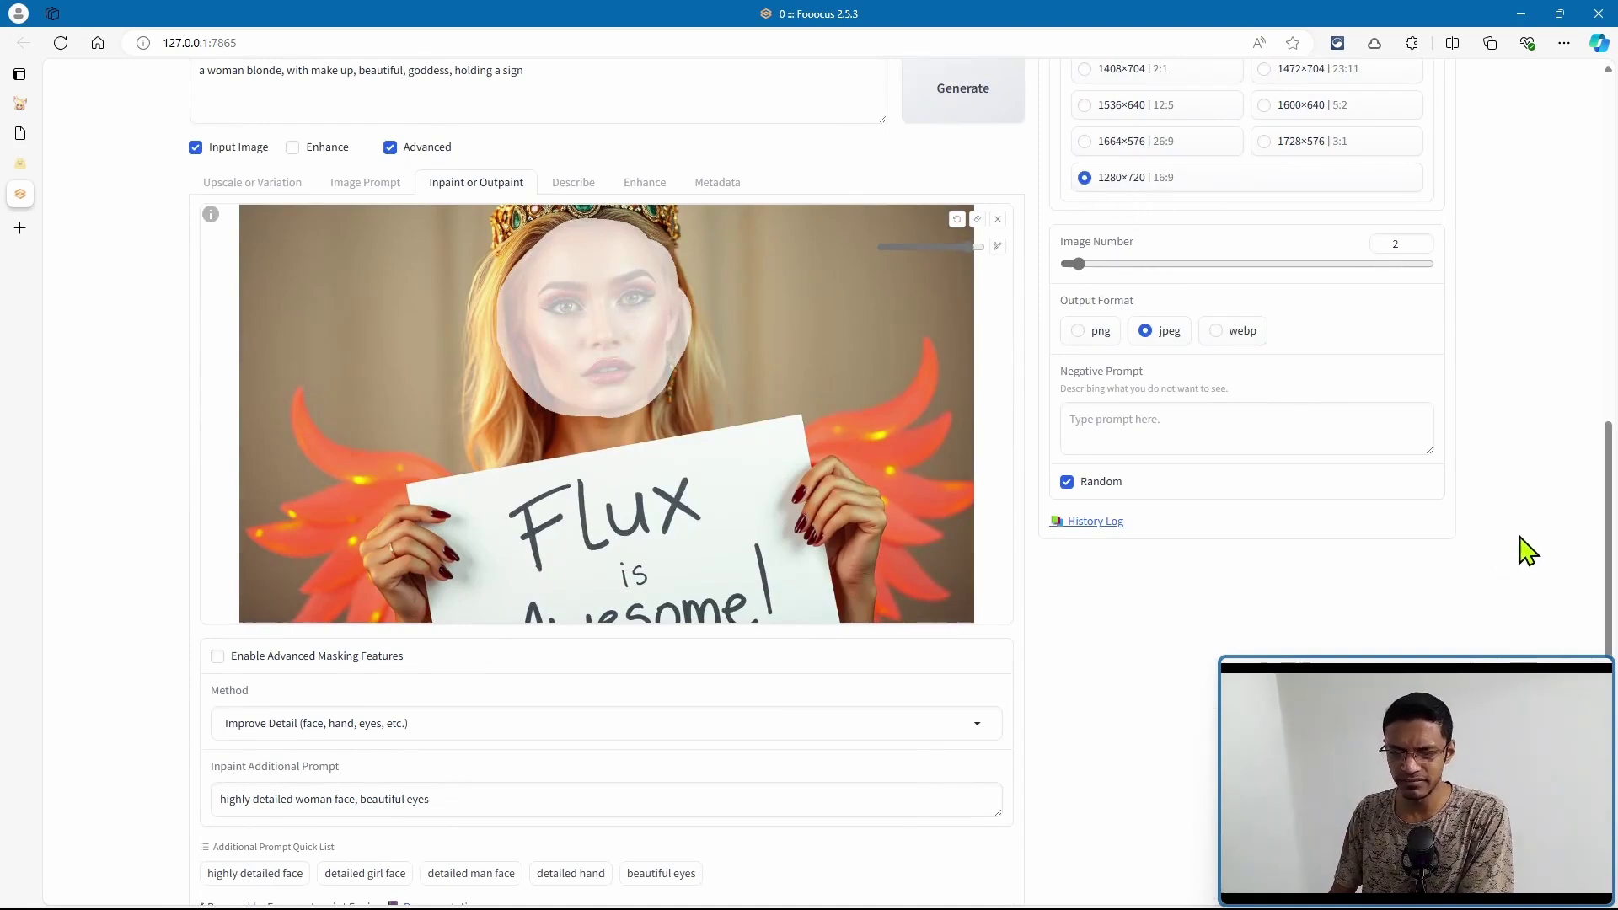
{"action": "scroll", "coordinate": [1527, 546], "scroll_direction": "up", "scroll_amount": 2}
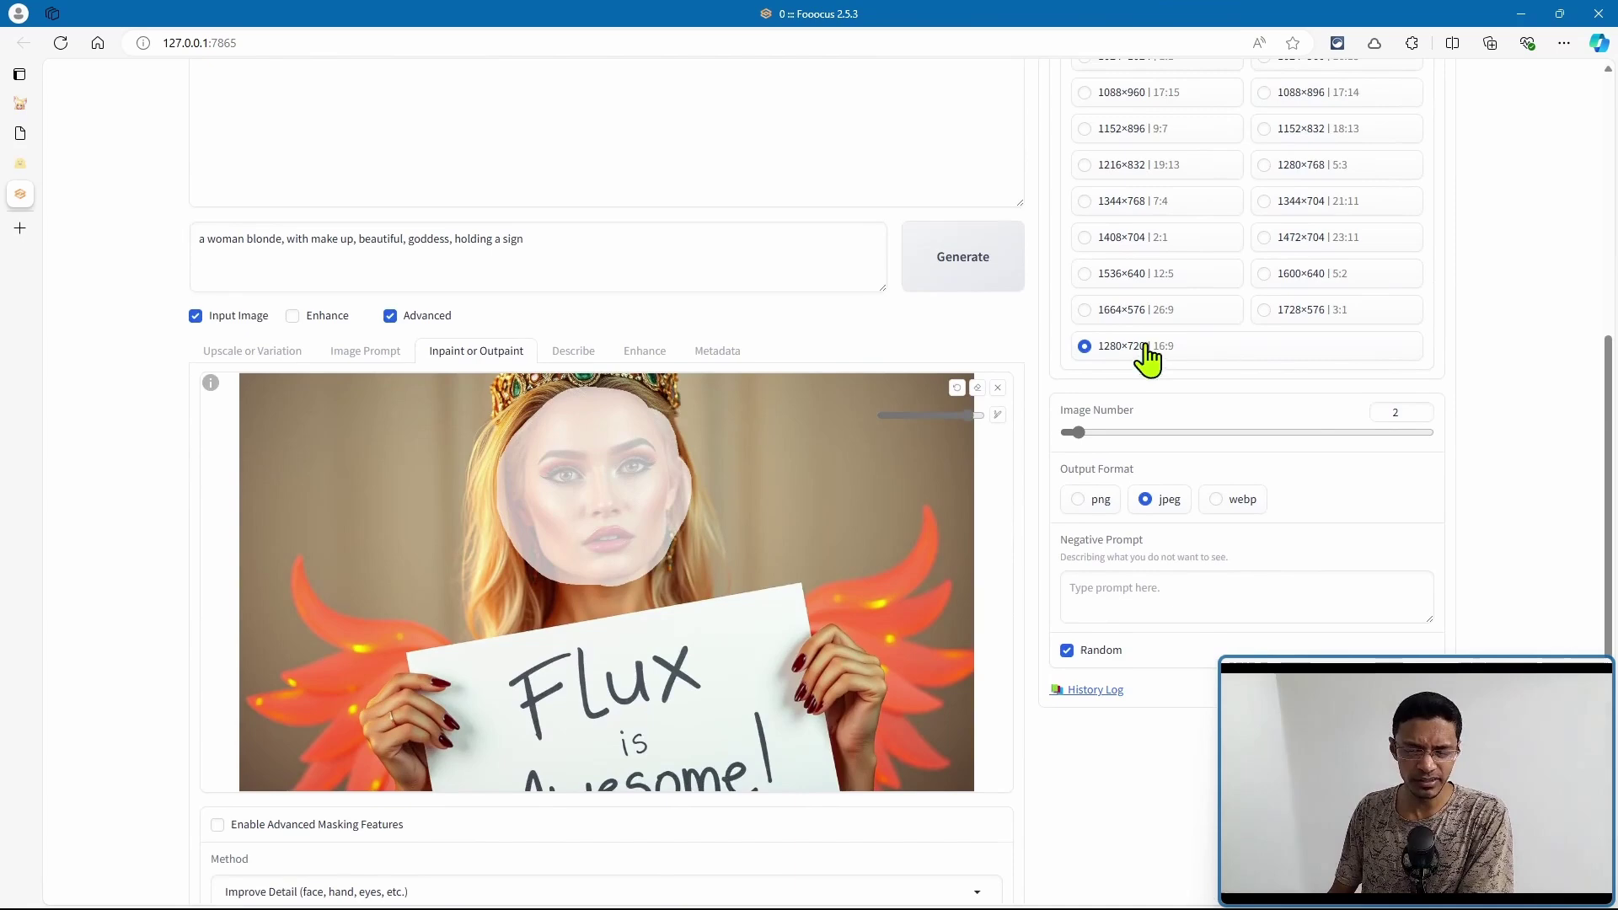
{"action": "scroll", "coordinate": [1583, 497], "scroll_direction": "up", "scroll_amount": 5}
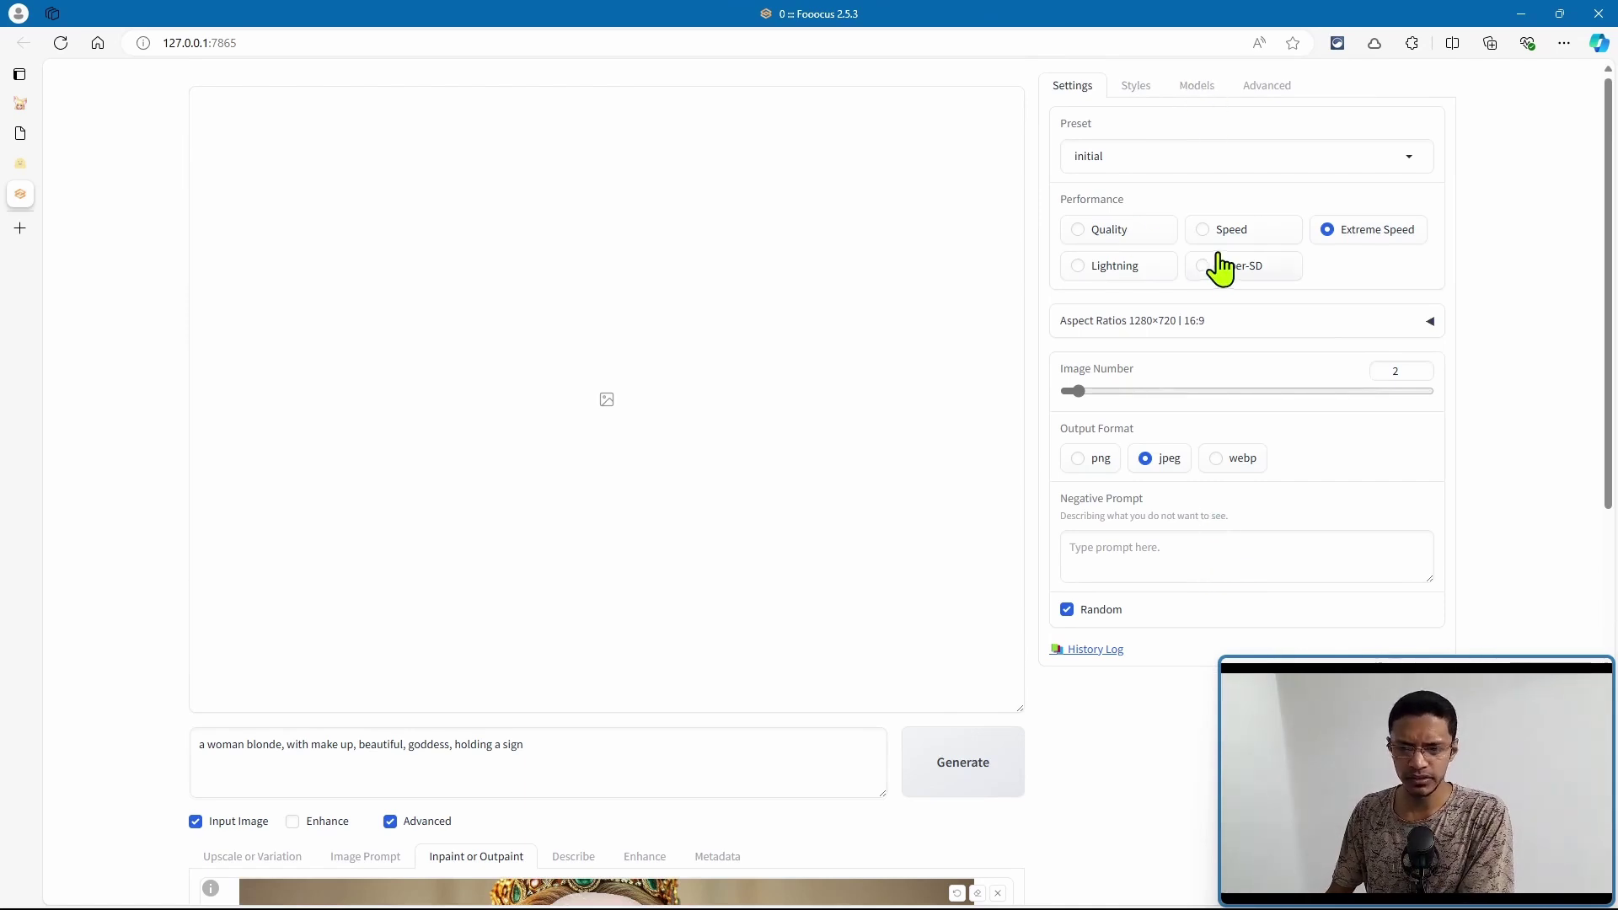
- Set the base model to realisticStockPhoto_v20.safetensors and LoRA 1 to SDXL_FILM_PHOTOGRAPHY_STYLE_V1.safetensors, keeping the refiner at None
{"action": "left_click", "coordinate": [1200, 88]}
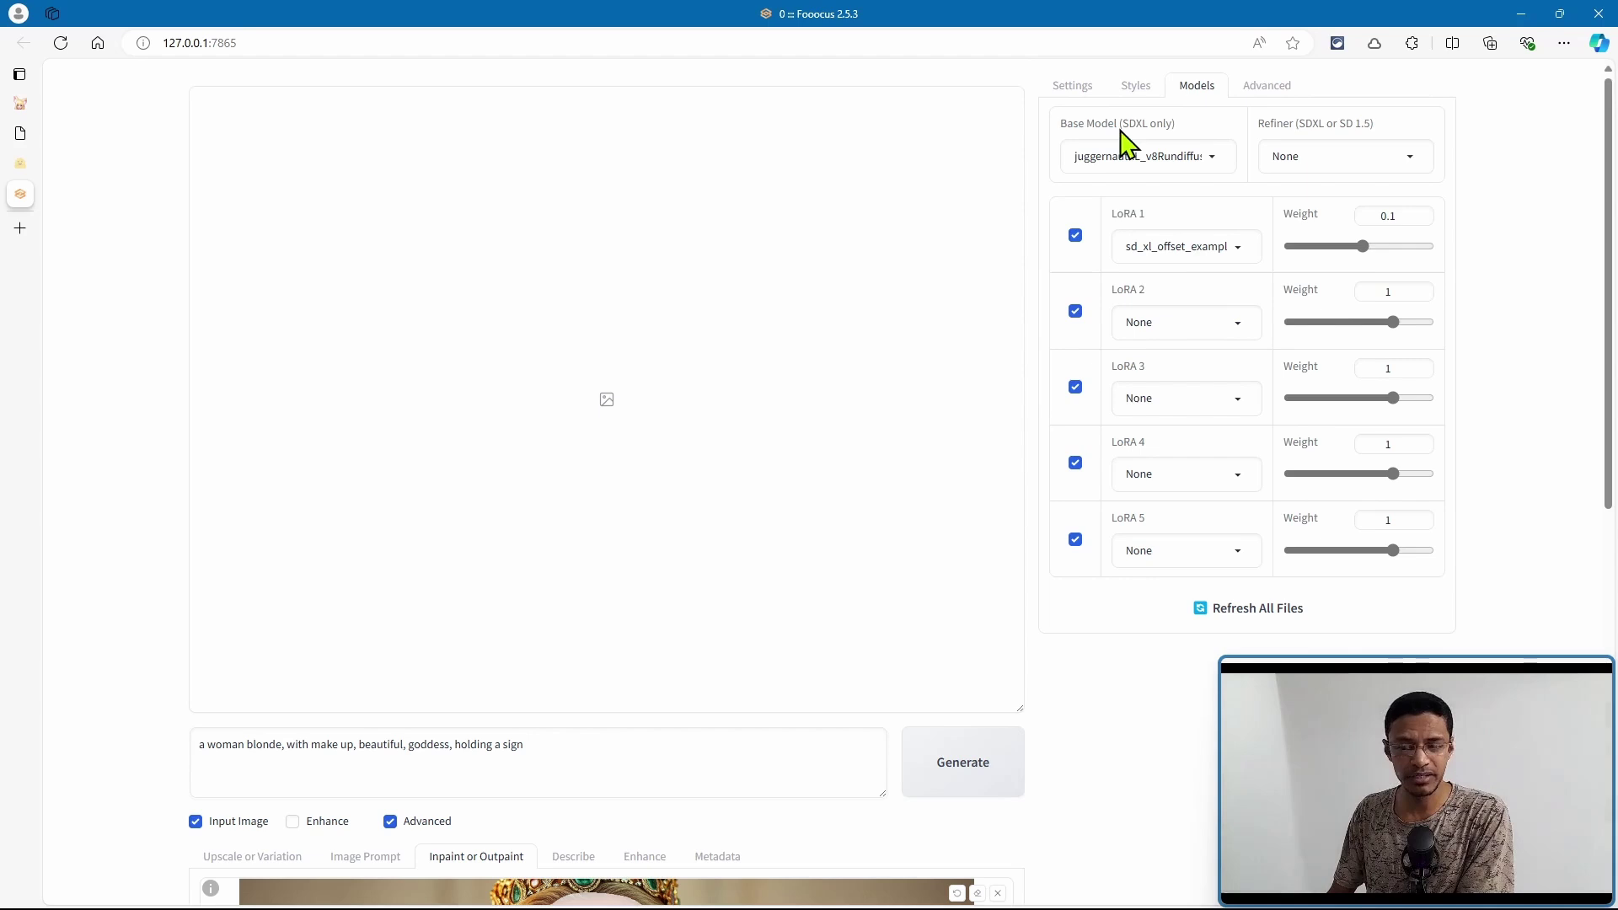
{"action": "left_click", "coordinate": [1162, 156]}
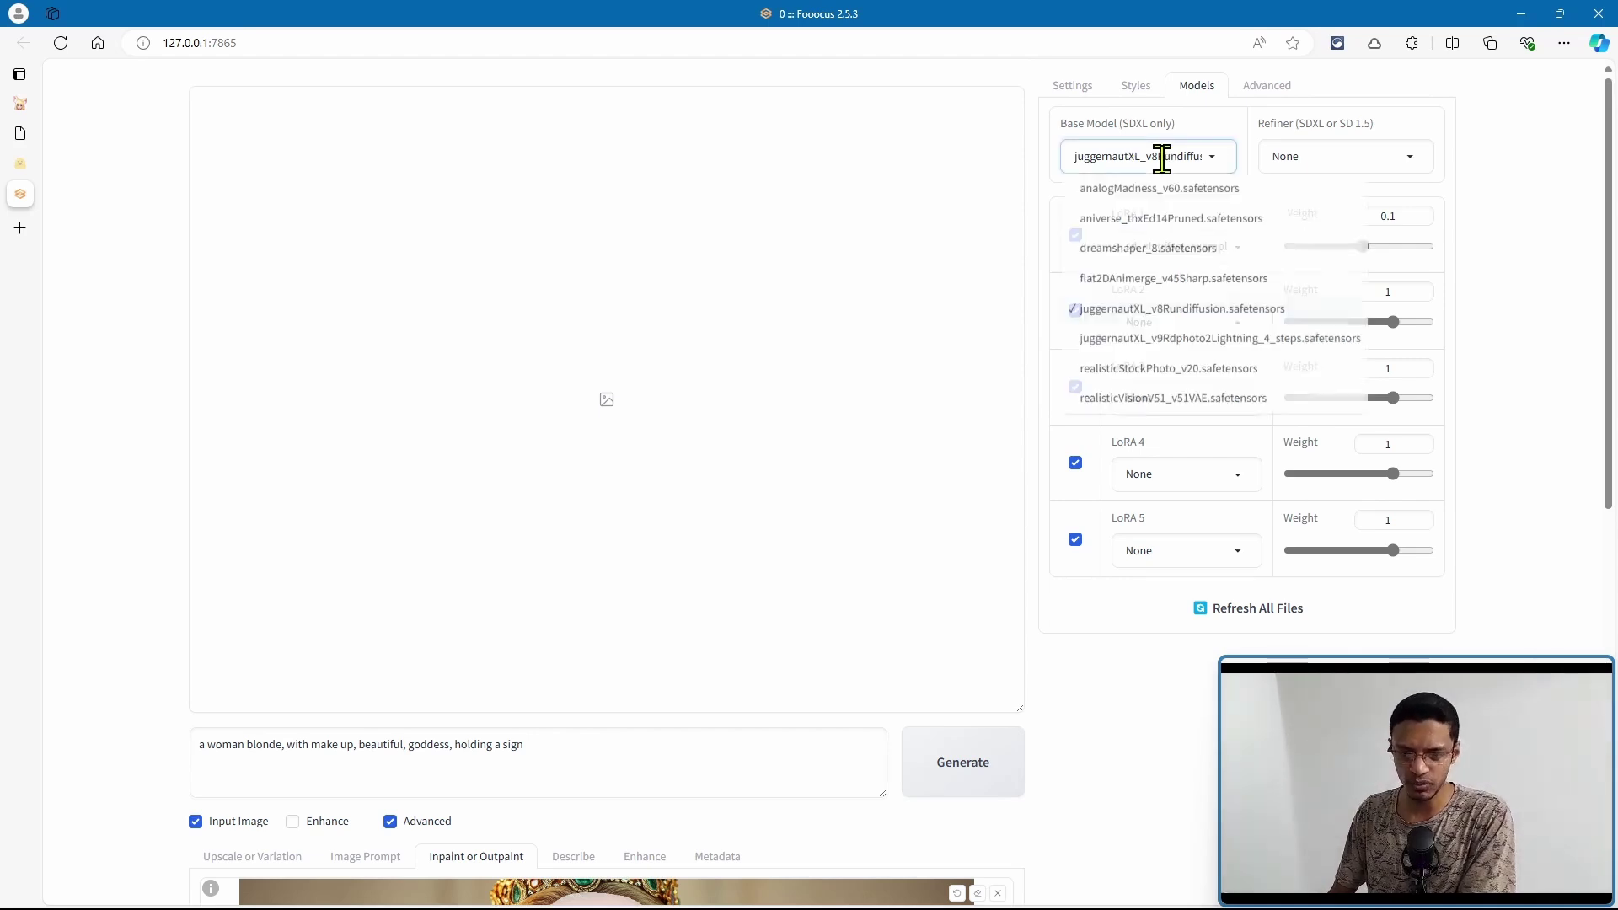
{"action": "left_click", "coordinate": [1142, 368]}
{"action": "left_click", "coordinate": [1160, 246]}
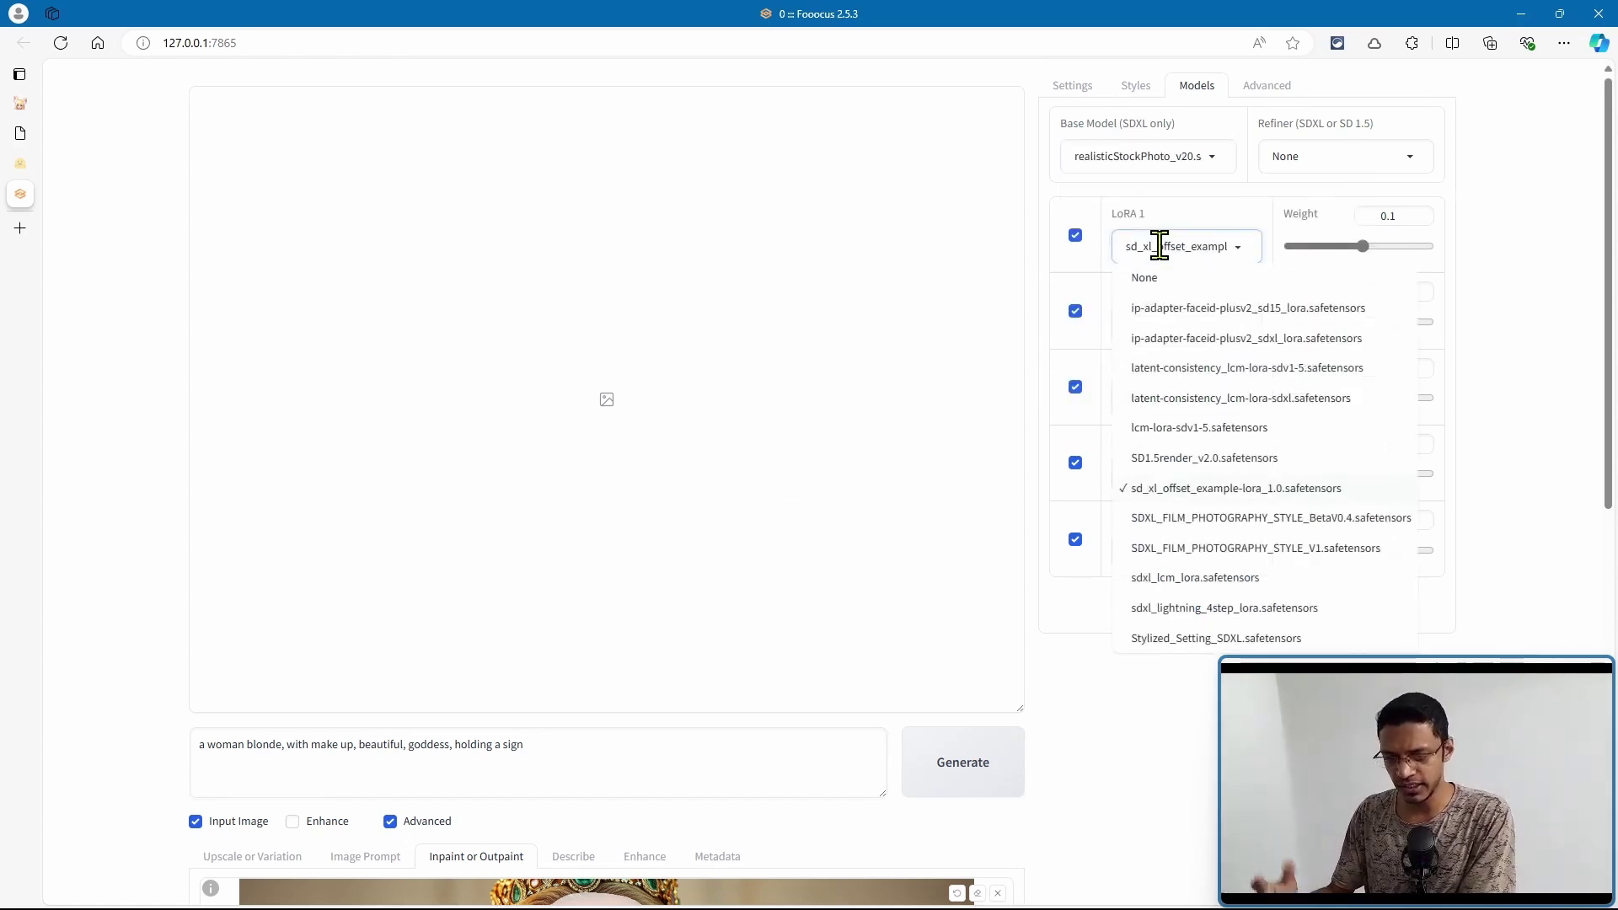
{"action": "left_click", "coordinate": [1211, 552]}
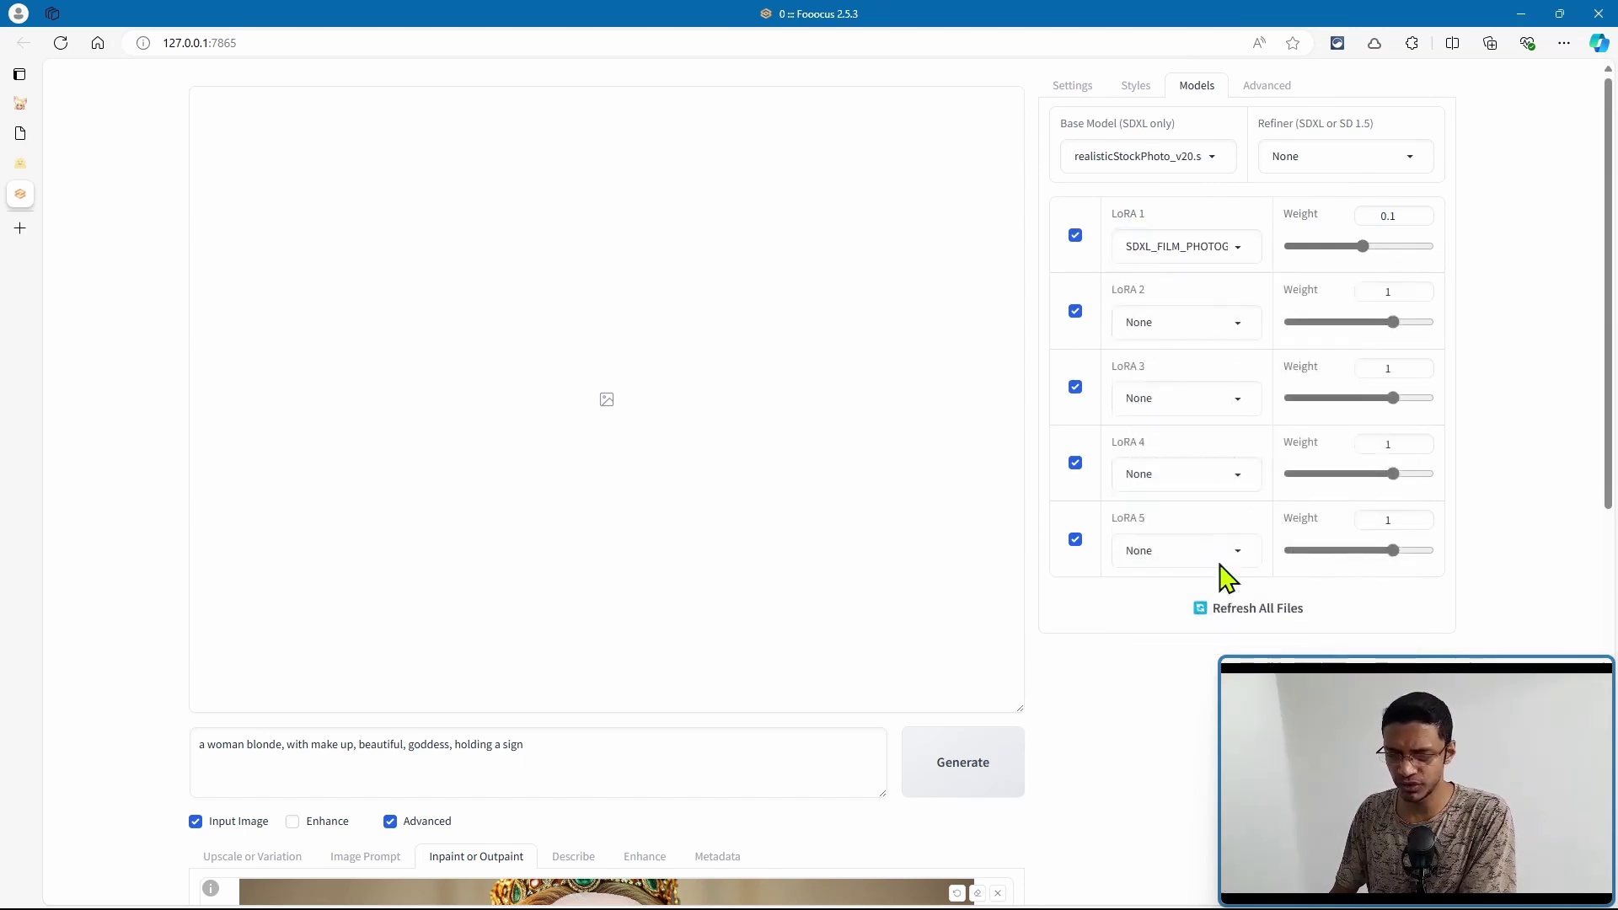
{"action": "left_click", "coordinate": [1392, 153]}
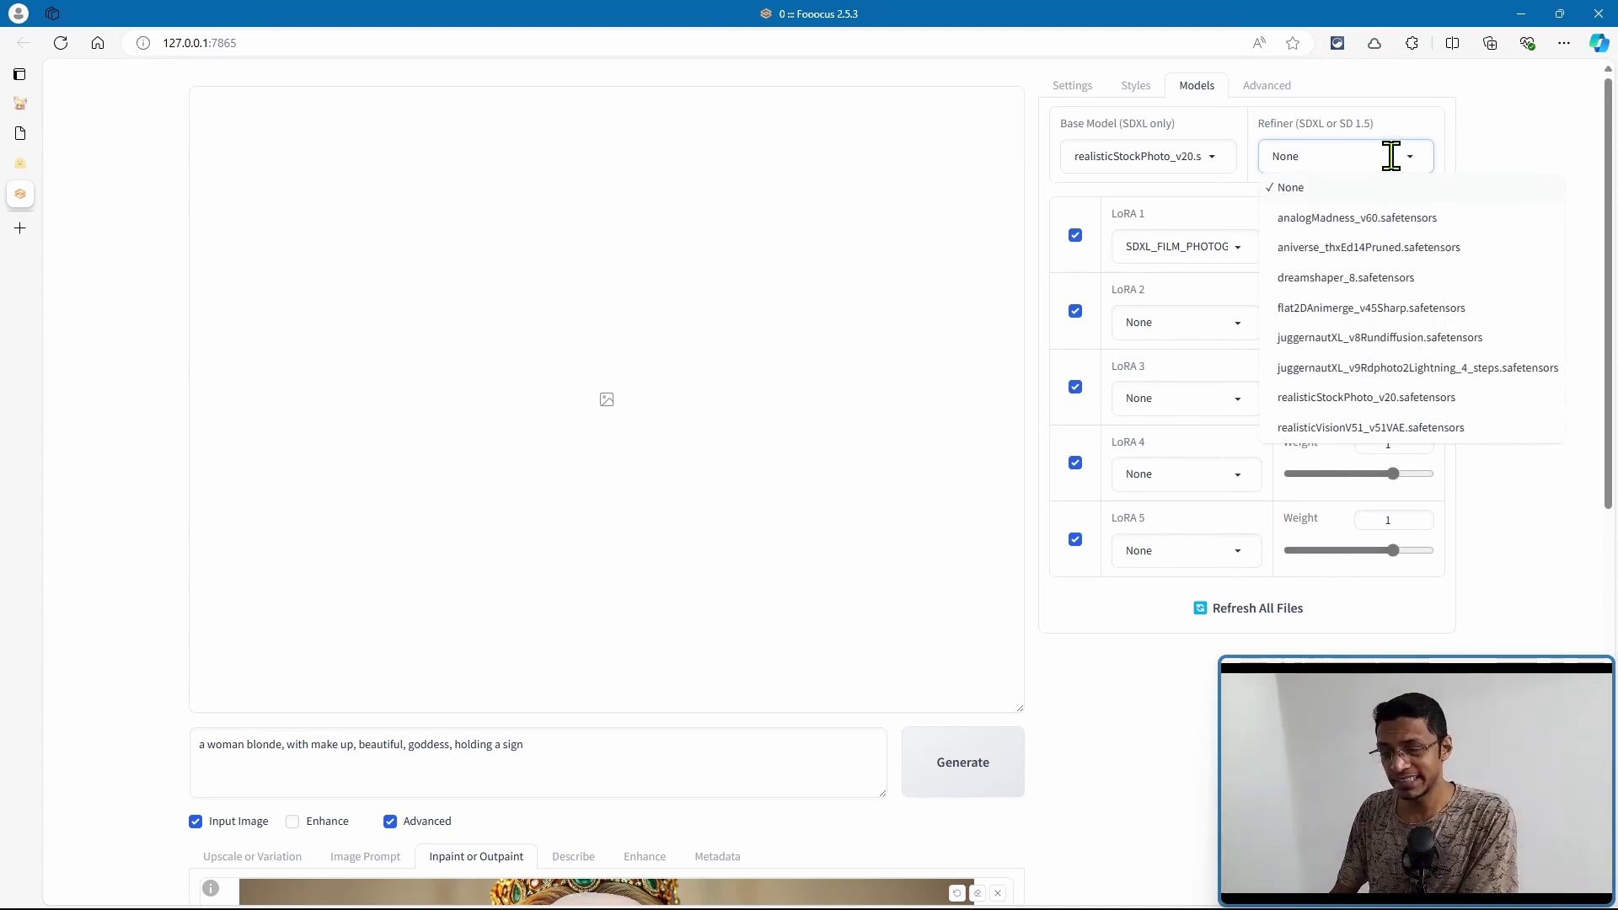
- Generate the face-inpainted versions of the image and view the output
{"action": "scroll", "coordinate": [1140, 415], "scroll_direction": "down", "scroll_amount": 4}
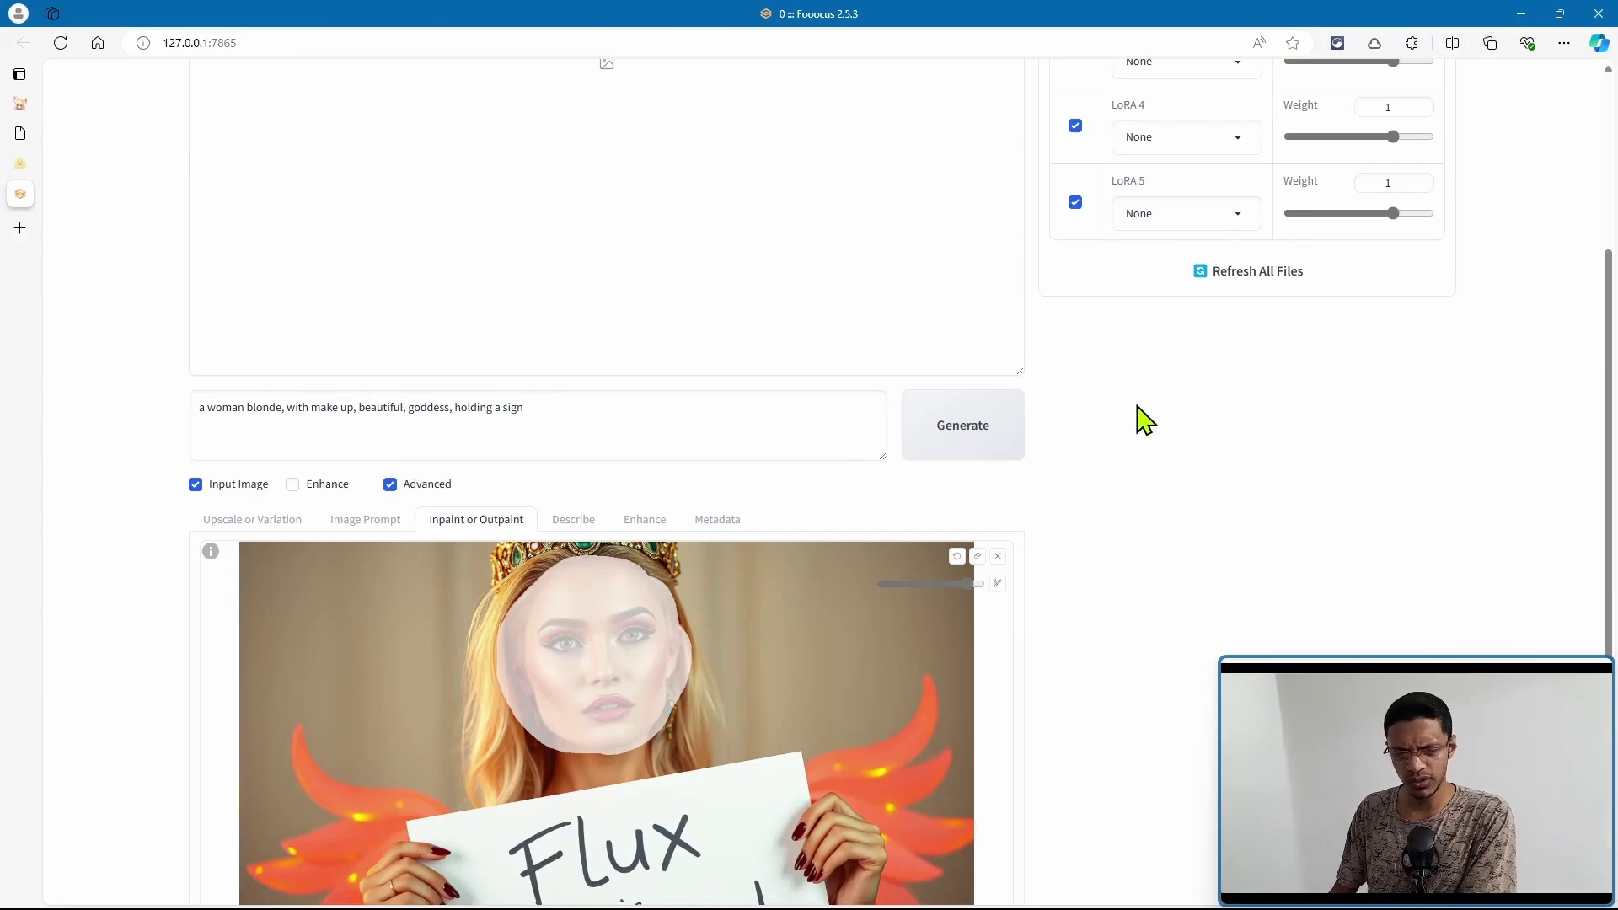
{"action": "scroll", "coordinate": [1135, 419], "scroll_direction": "up", "scroll_amount": 2}
{"action": "left_click", "coordinate": [971, 612]}
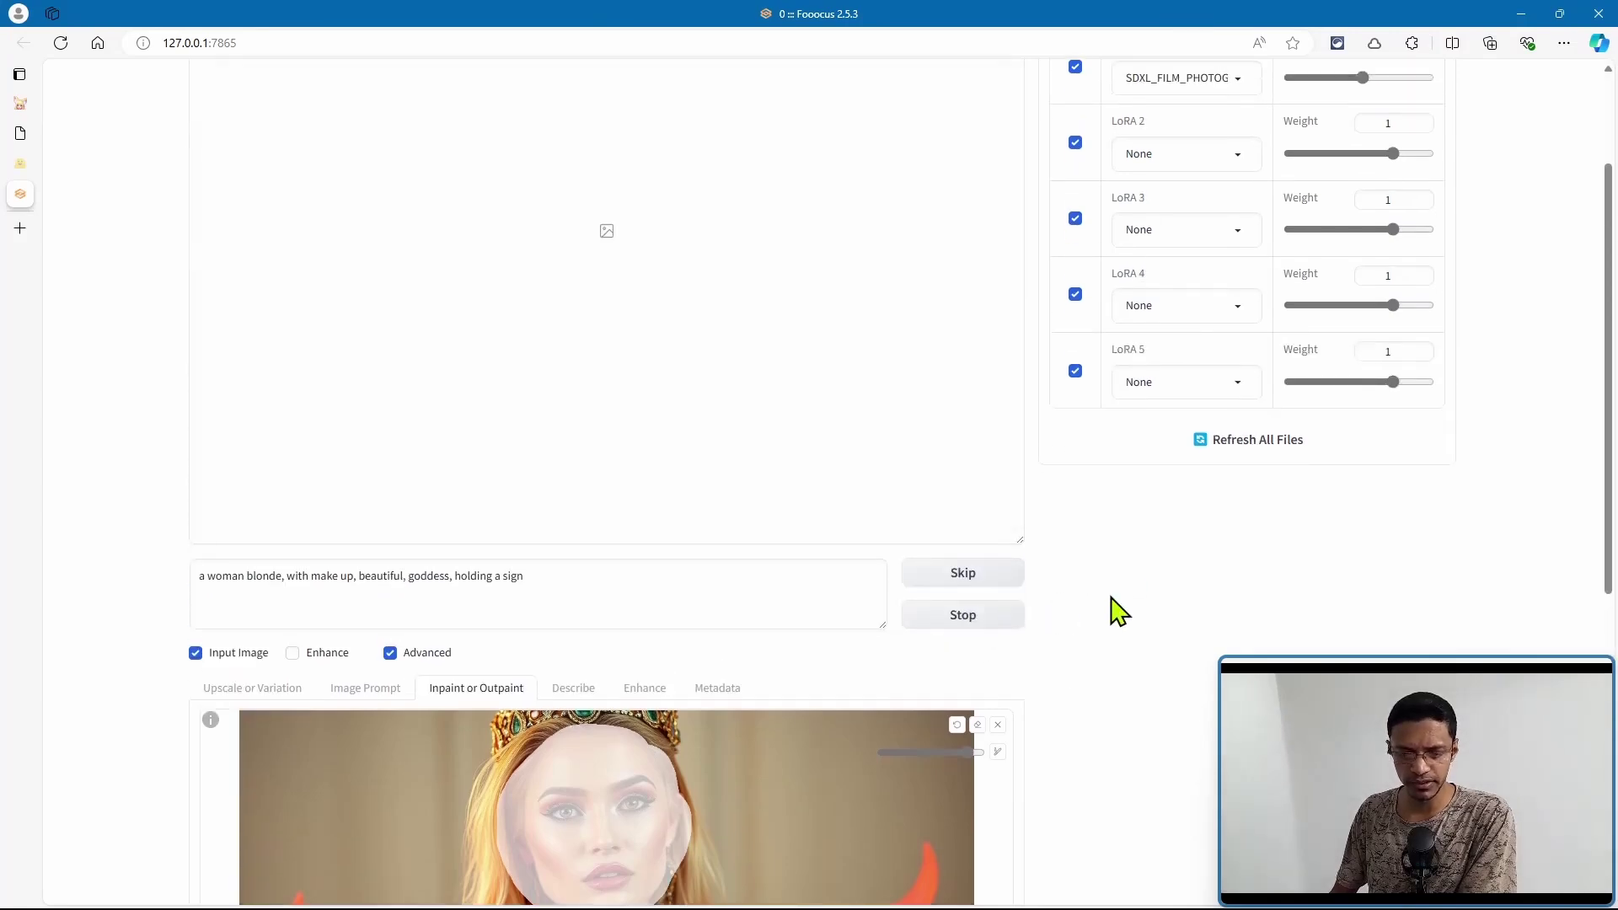
{"action": "scroll", "coordinate": [1112, 613], "scroll_direction": "down", "scroll_amount": 5}
{"action": "scroll", "coordinate": [1080, 546], "scroll_direction": "up", "scroll_amount": 7}
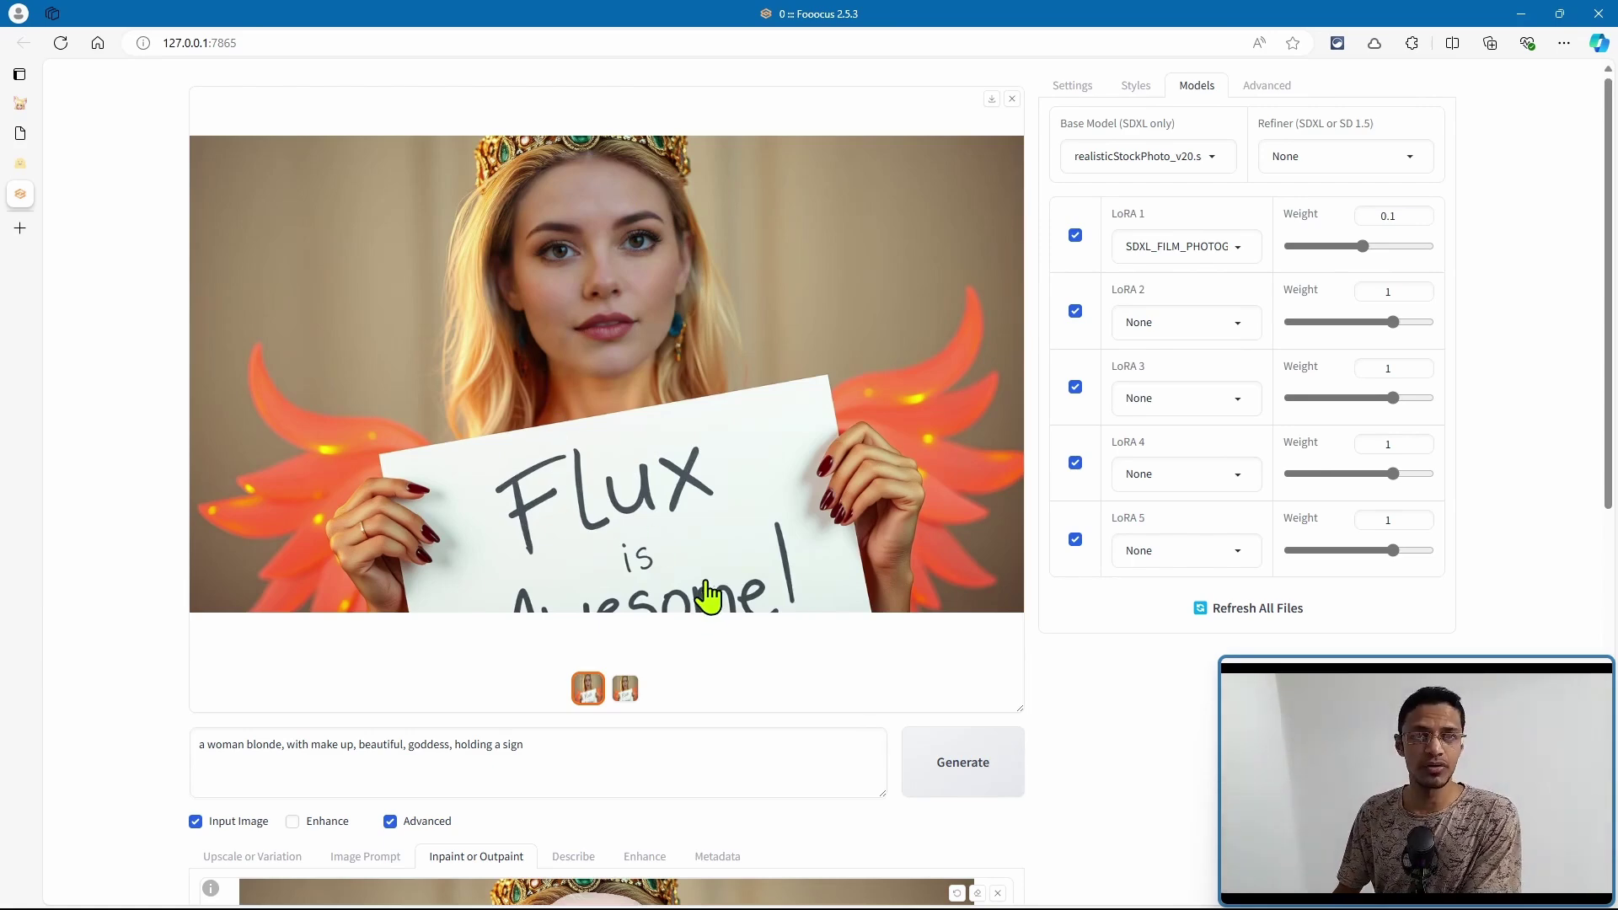
- Turn on Developer Debug Mode and examine the sampler, scheduler, VAE and other debug settings
{"action": "left_click", "coordinate": [1263, 89]}
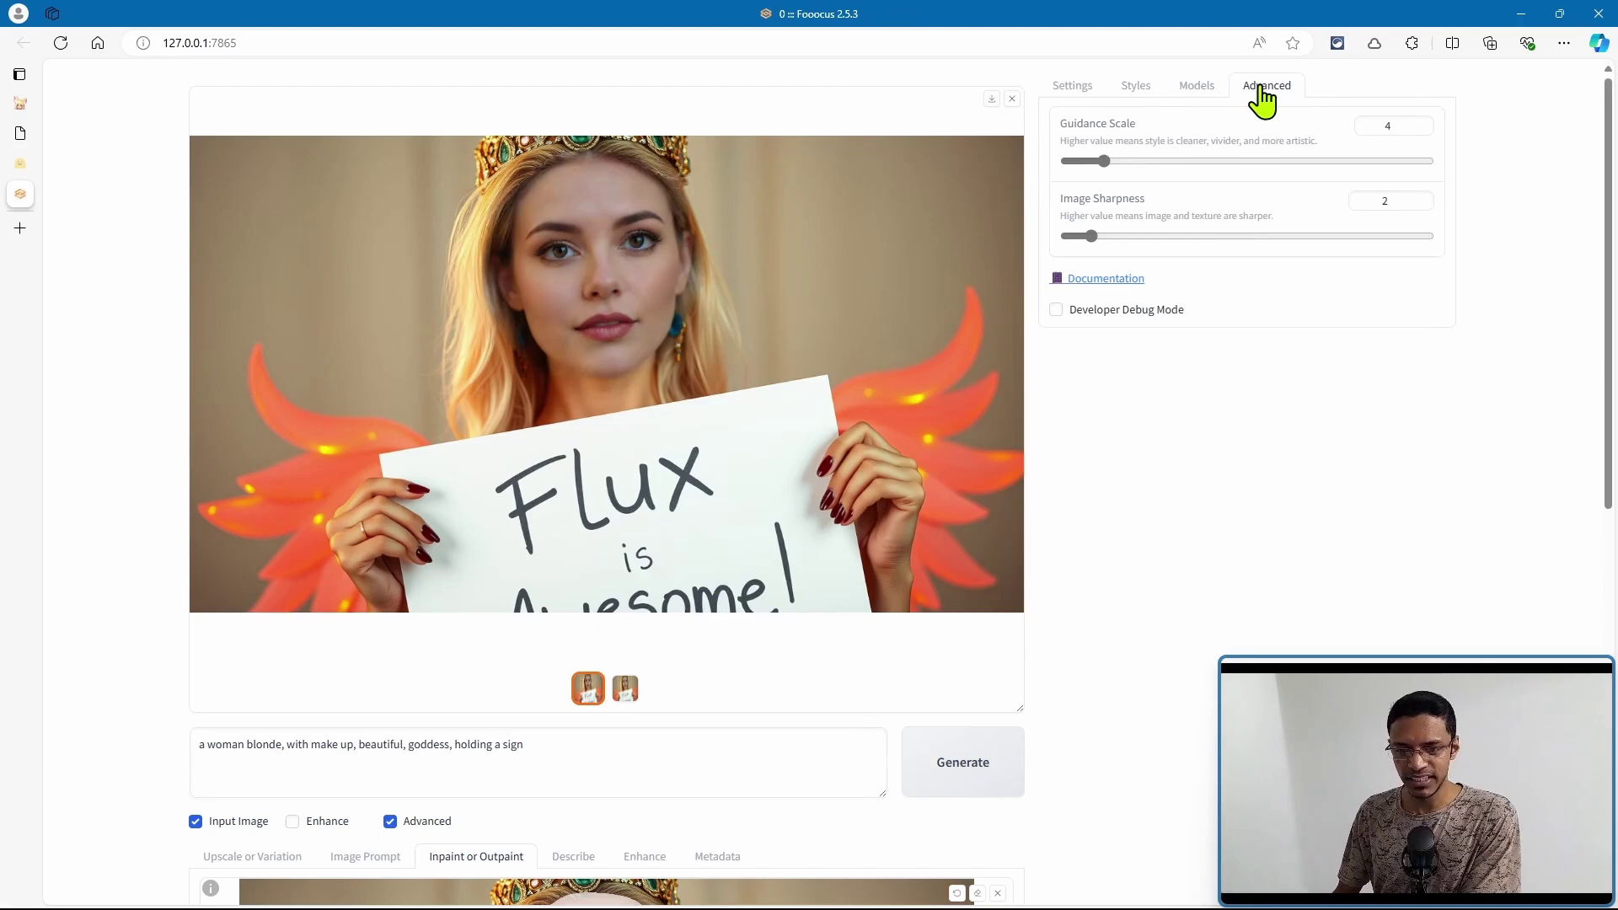
{"action": "left_click", "coordinate": [1094, 318]}
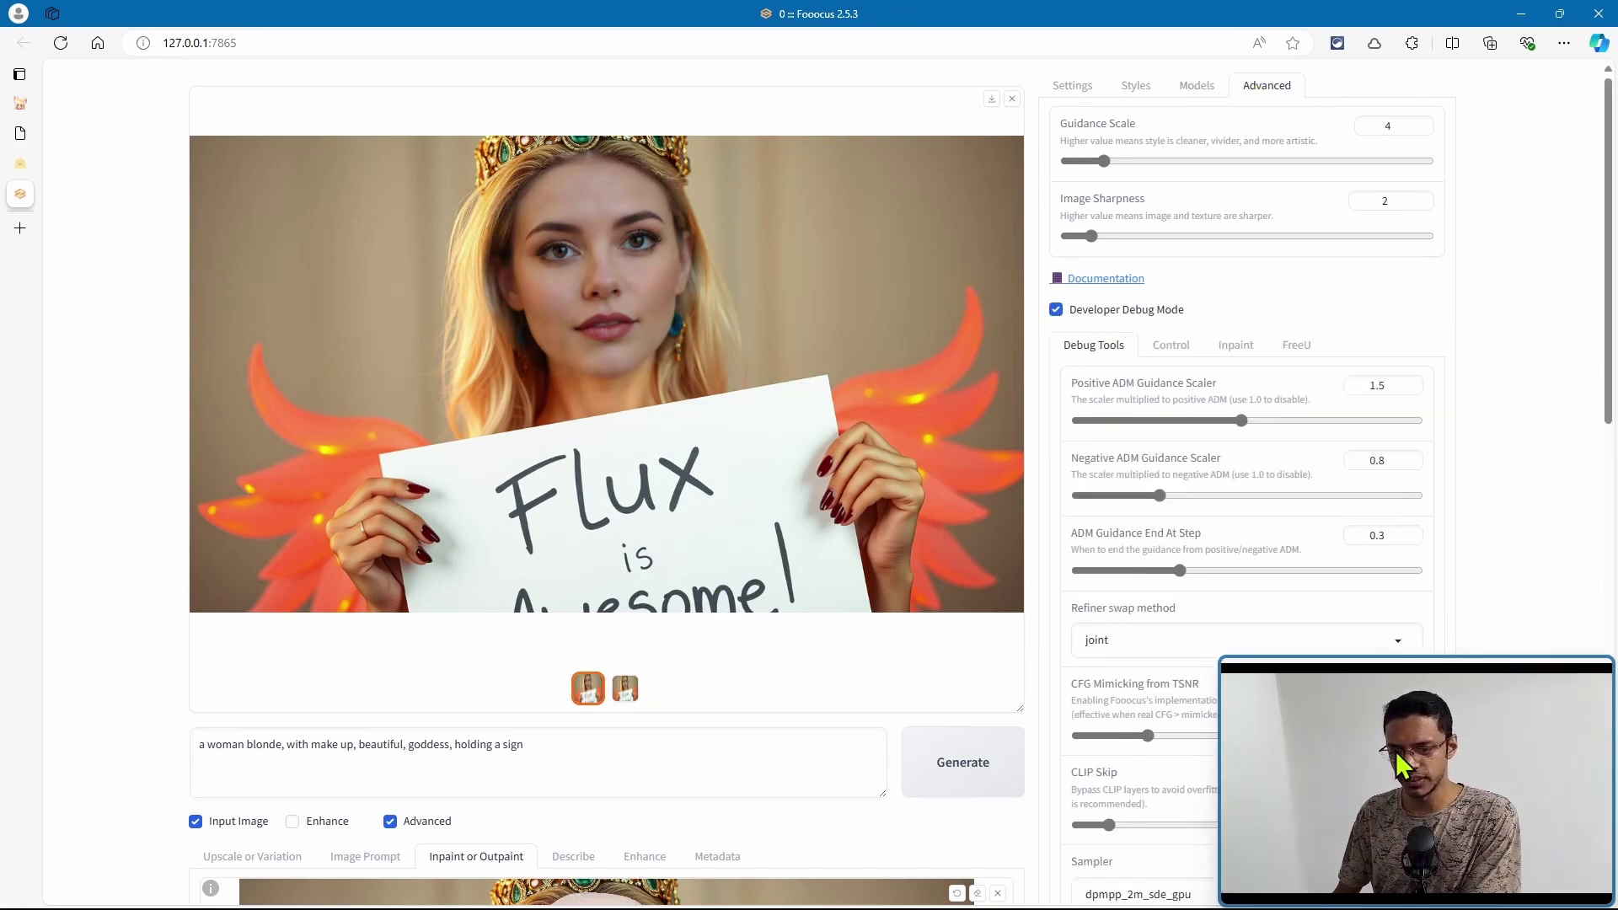
{"action": "scroll", "coordinate": [1496, 497], "scroll_direction": "down", "scroll_amount": 7}
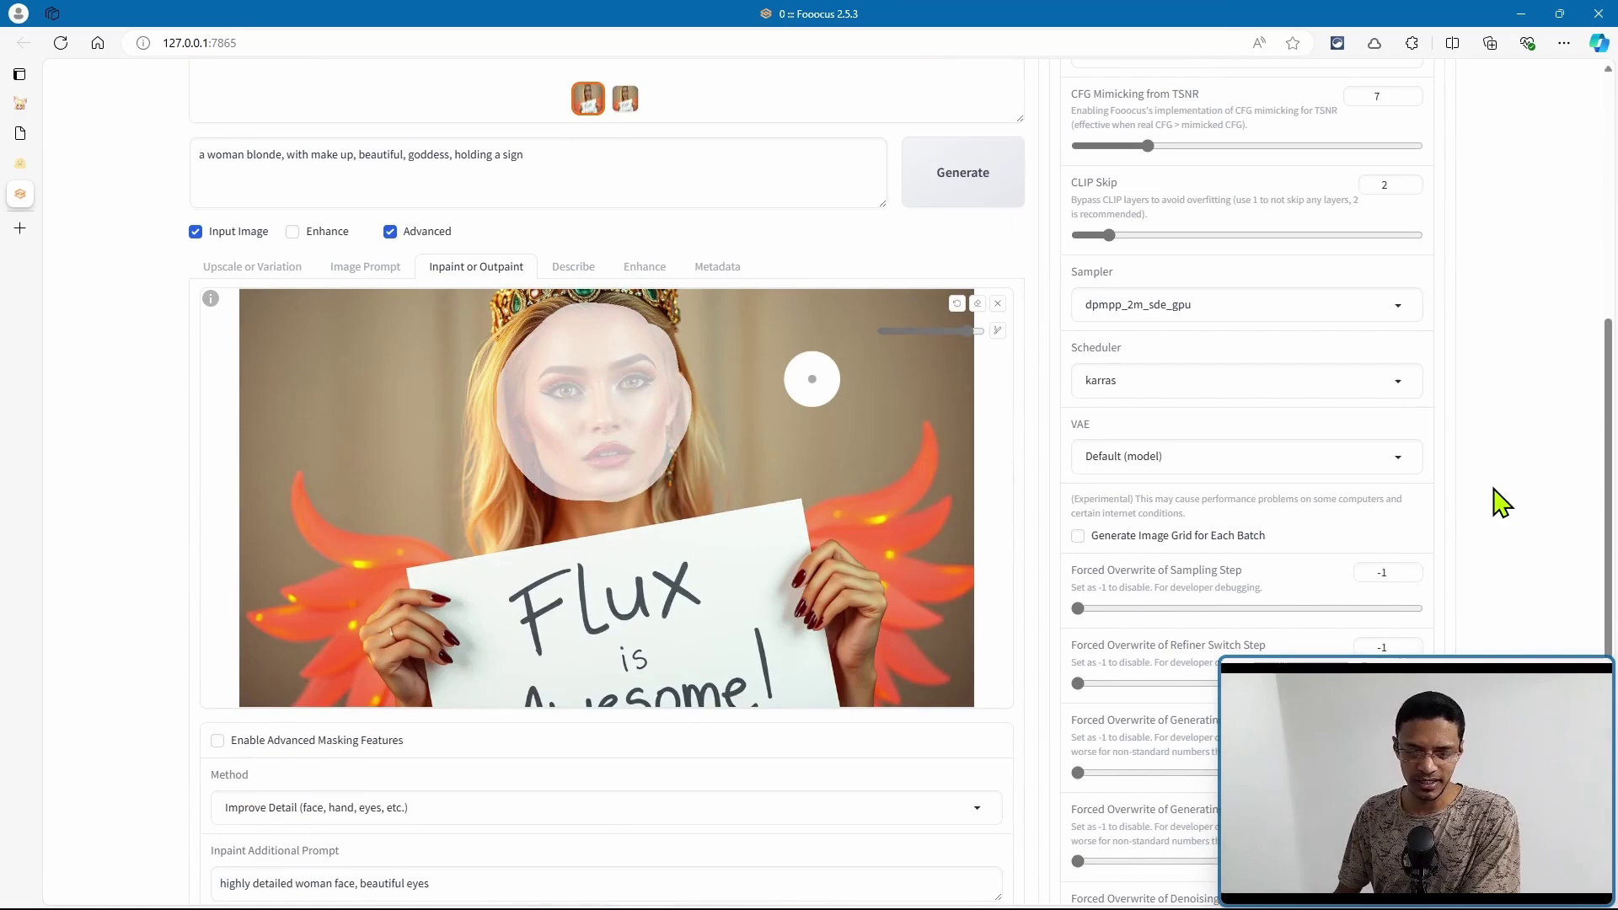
{"action": "scroll", "coordinate": [1497, 514], "scroll_direction": "down", "scroll_amount": 2}
{"action": "scroll", "coordinate": [118, 704], "scroll_direction": "up", "scroll_amount": 9}
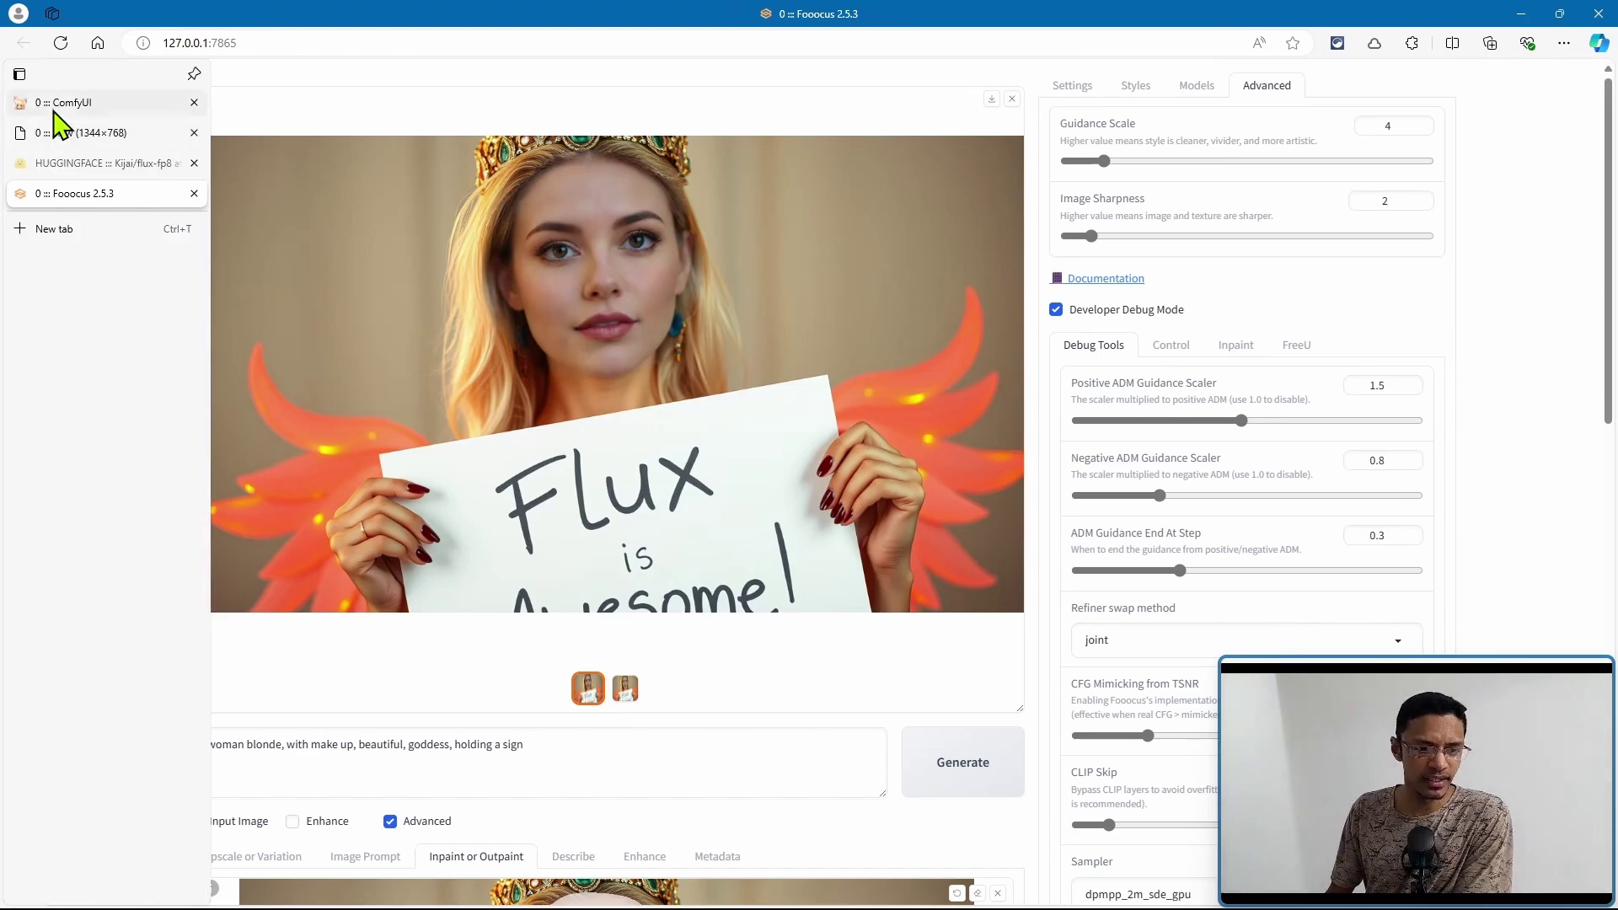
- Switch back to ComfyUI and examine the second-pass inpainting nodes and their links to the Flux workflow
{"action": "left_click", "coordinate": [51, 107]}
{"action": "scroll", "coordinate": [650, 594], "scroll_direction": "down", "scroll_amount": 5}
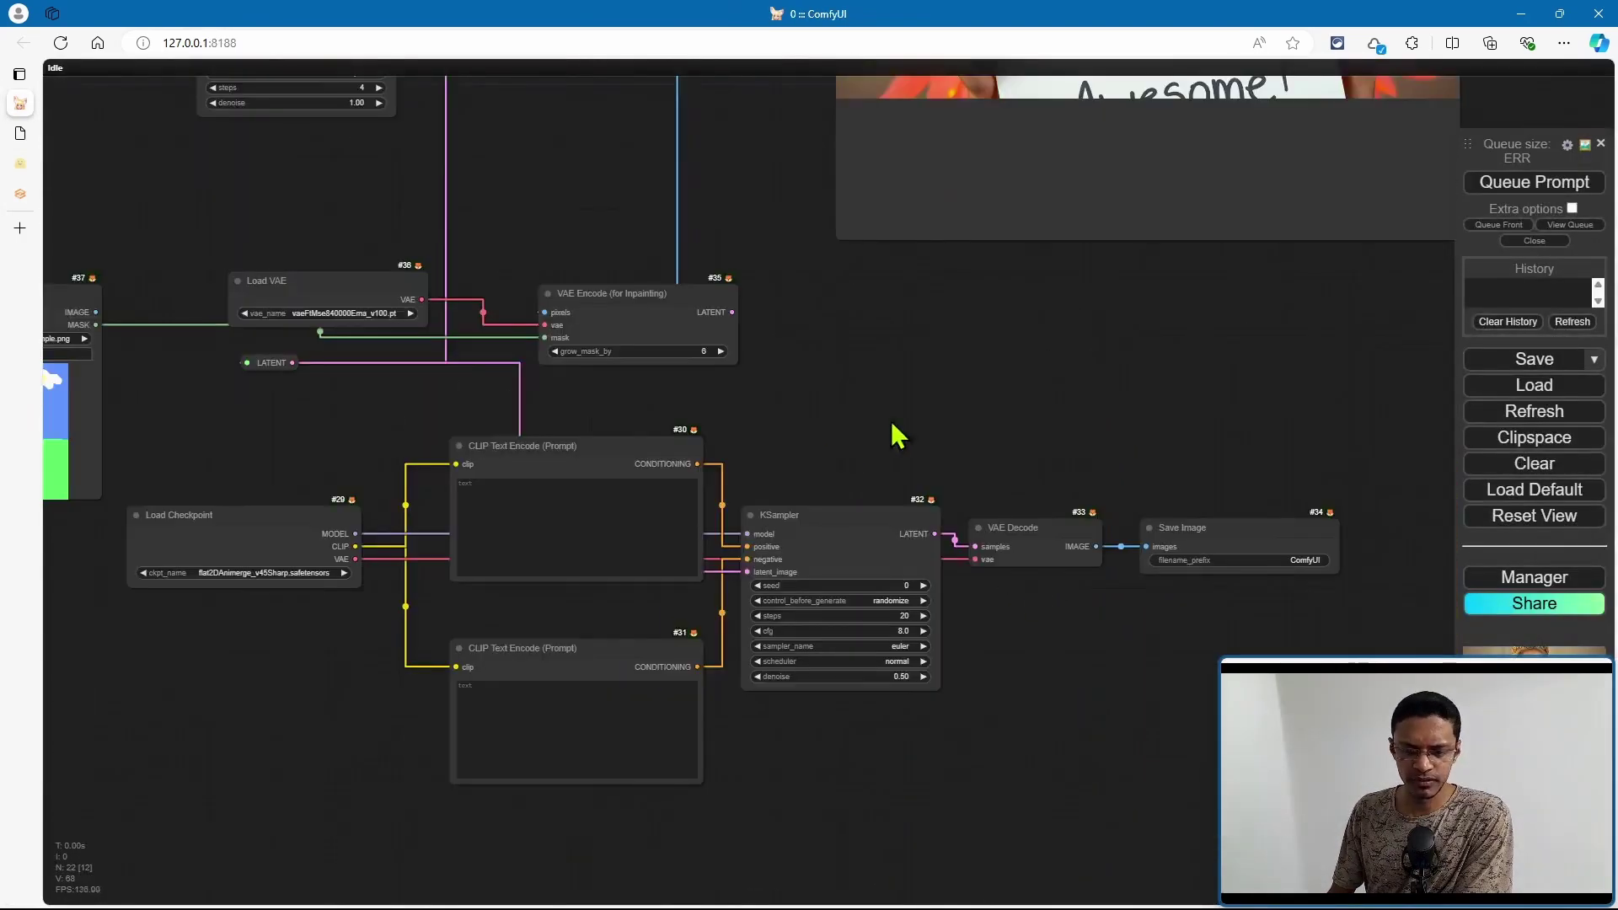
{"action": "left_click_drag", "start_coordinate": [892, 434], "coordinate": [1035, 415]}
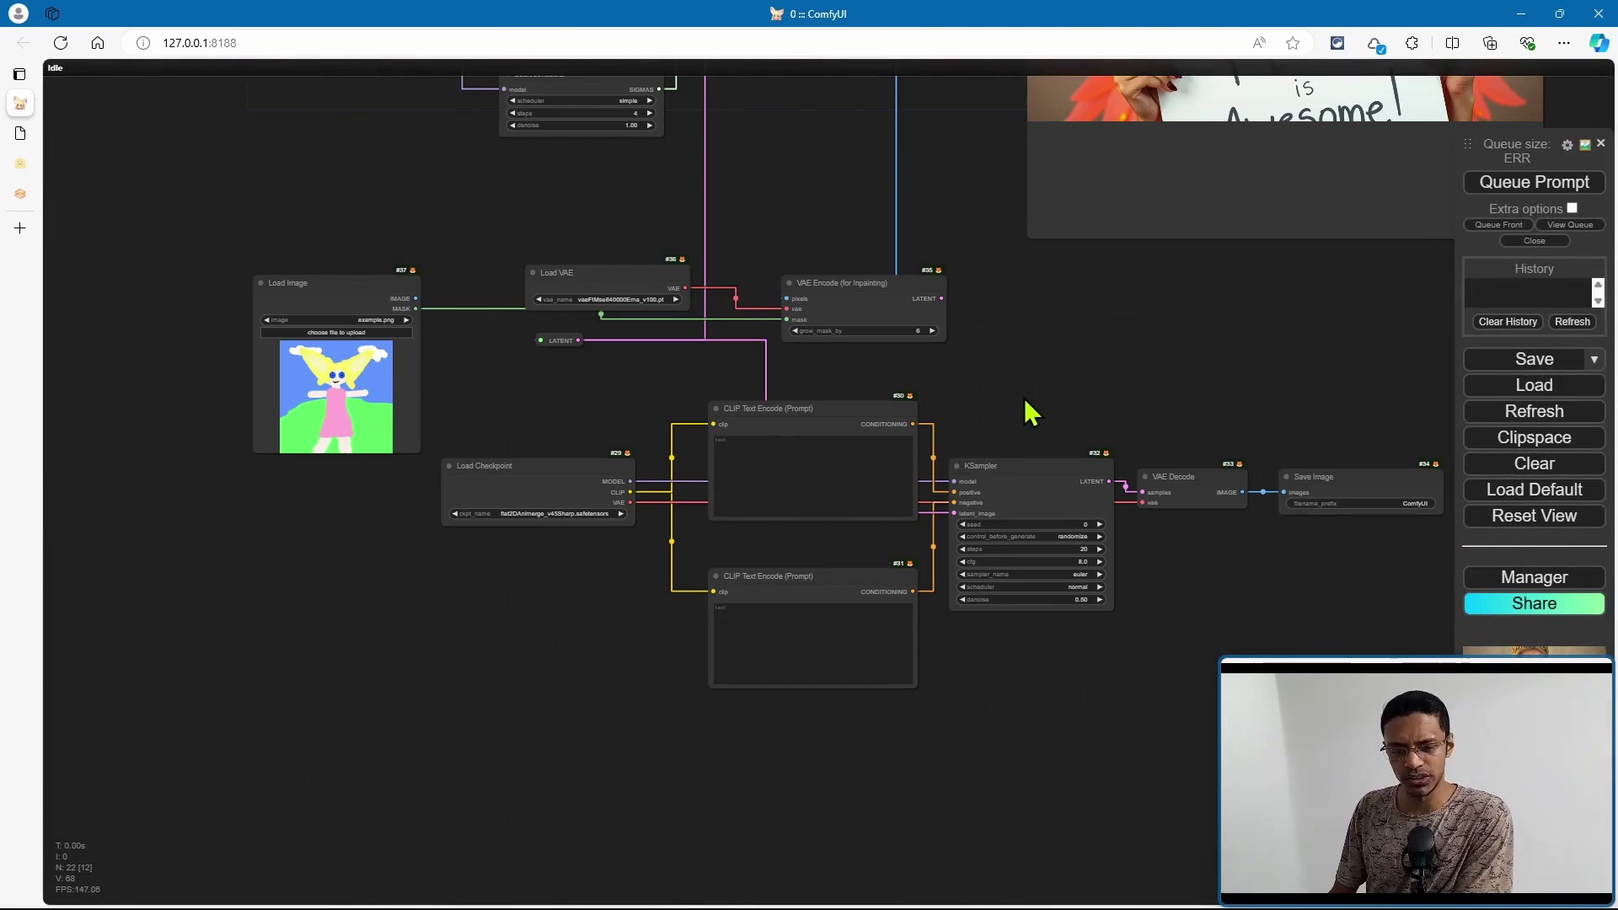
{"action": "left_click_drag", "start_coordinate": [1032, 298], "coordinate": [710, 580]}
{"action": "left_click_drag", "start_coordinate": [831, 605], "coordinate": [1050, 260]}
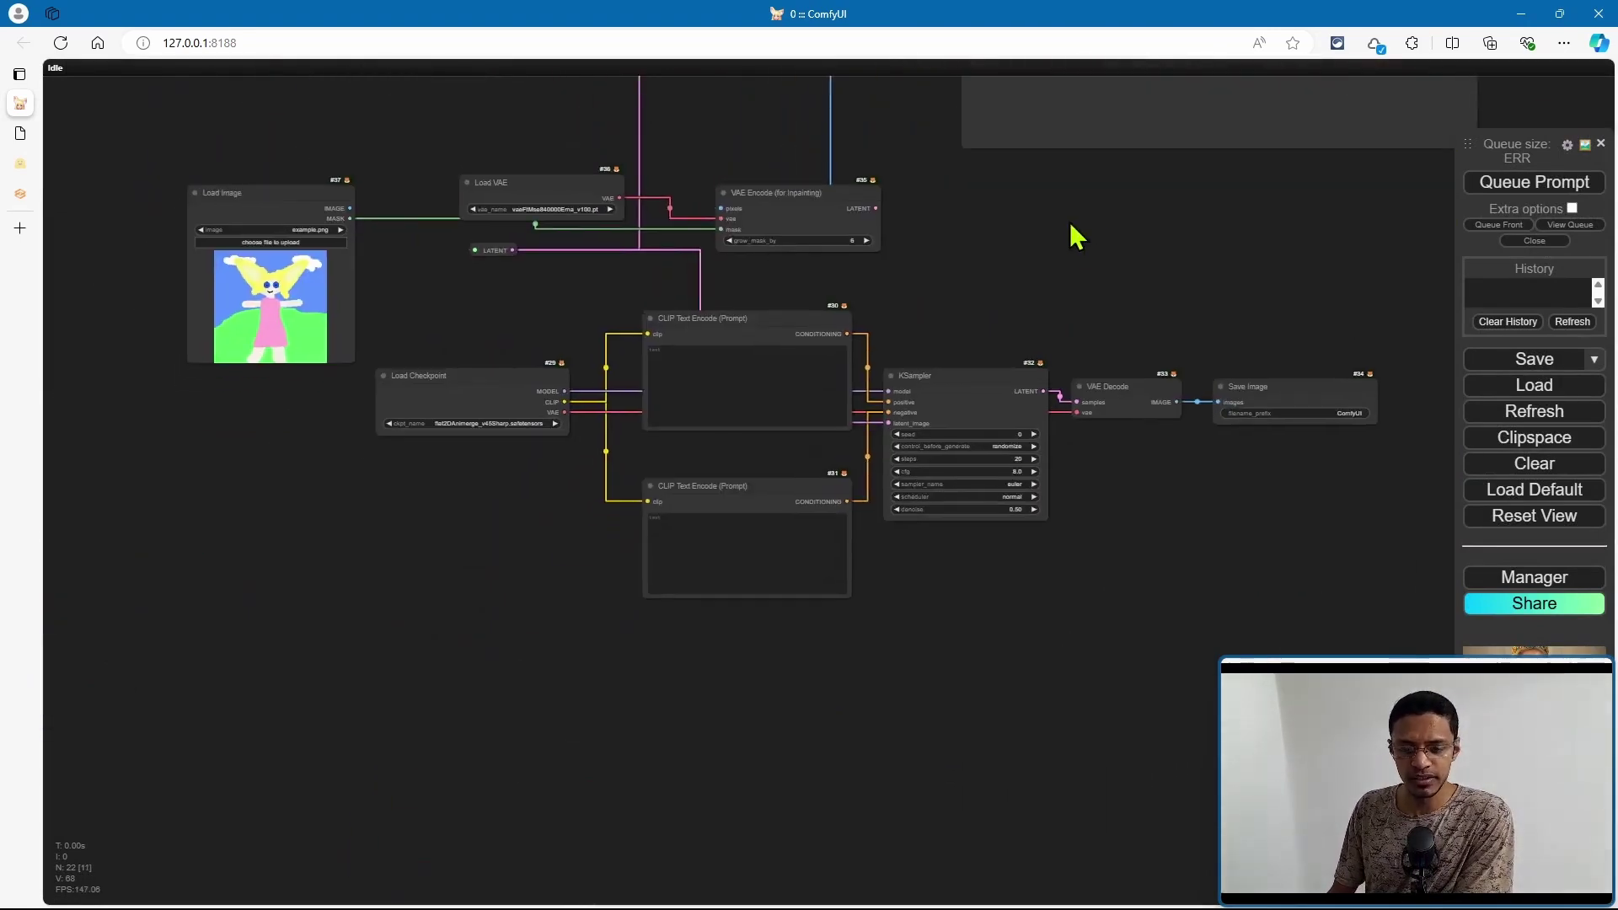
{"action": "scroll", "coordinate": [1041, 278], "scroll_direction": "up", "scroll_amount": 2}
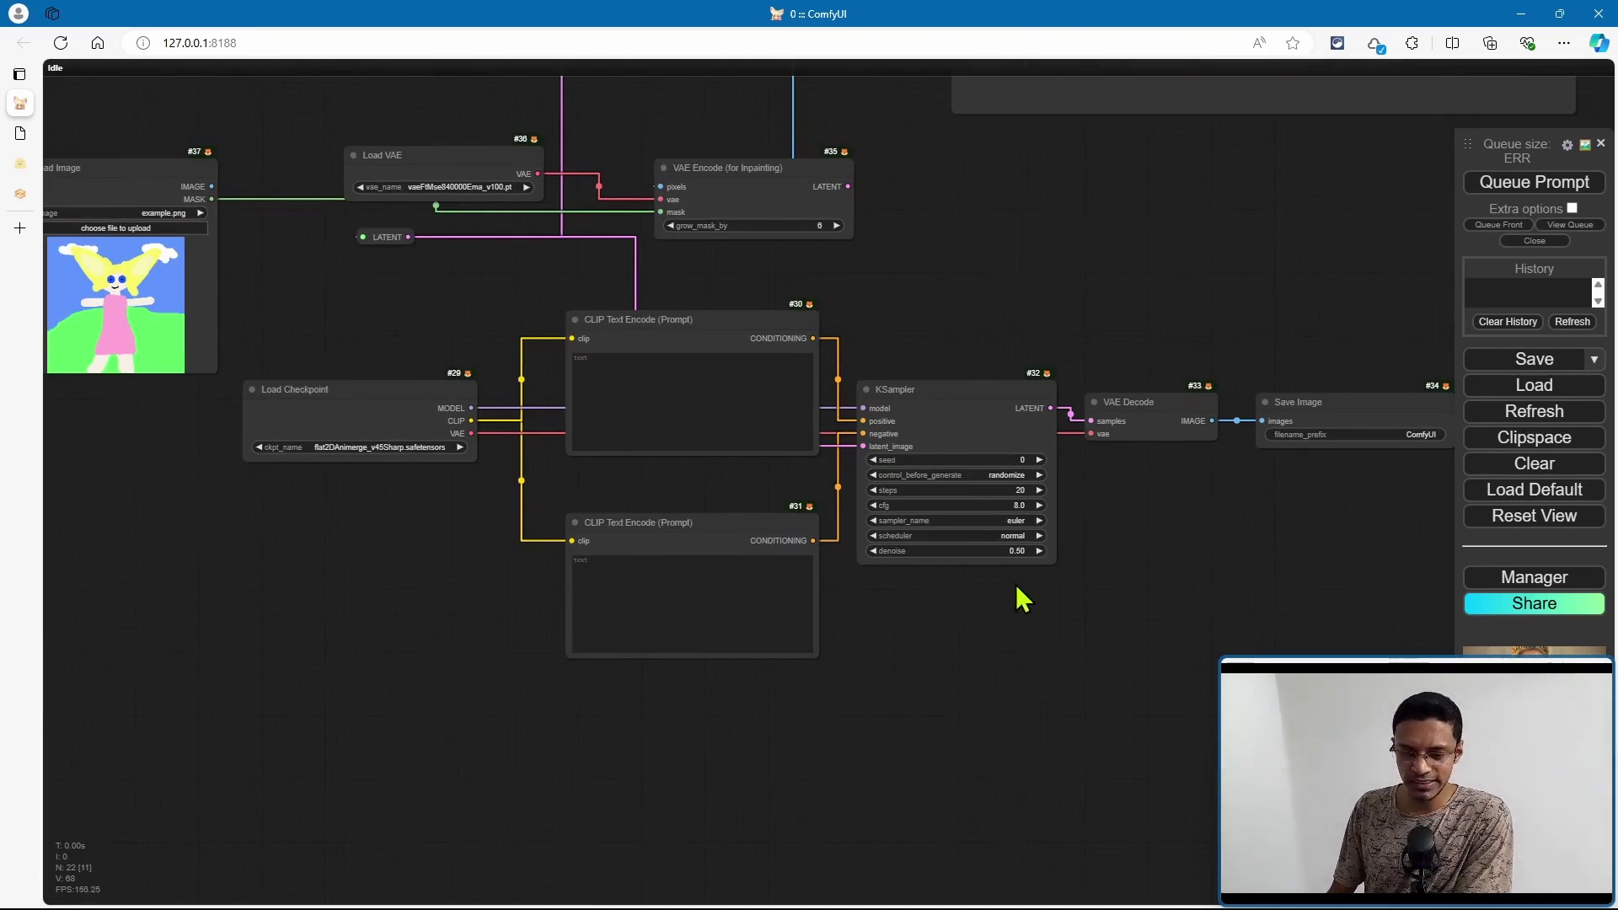
{"action": "scroll", "coordinate": [1084, 575], "scroll_direction": "down", "scroll_amount": 1}
{"action": "left_click_drag", "start_coordinate": [946, 325], "coordinate": [926, 764]}
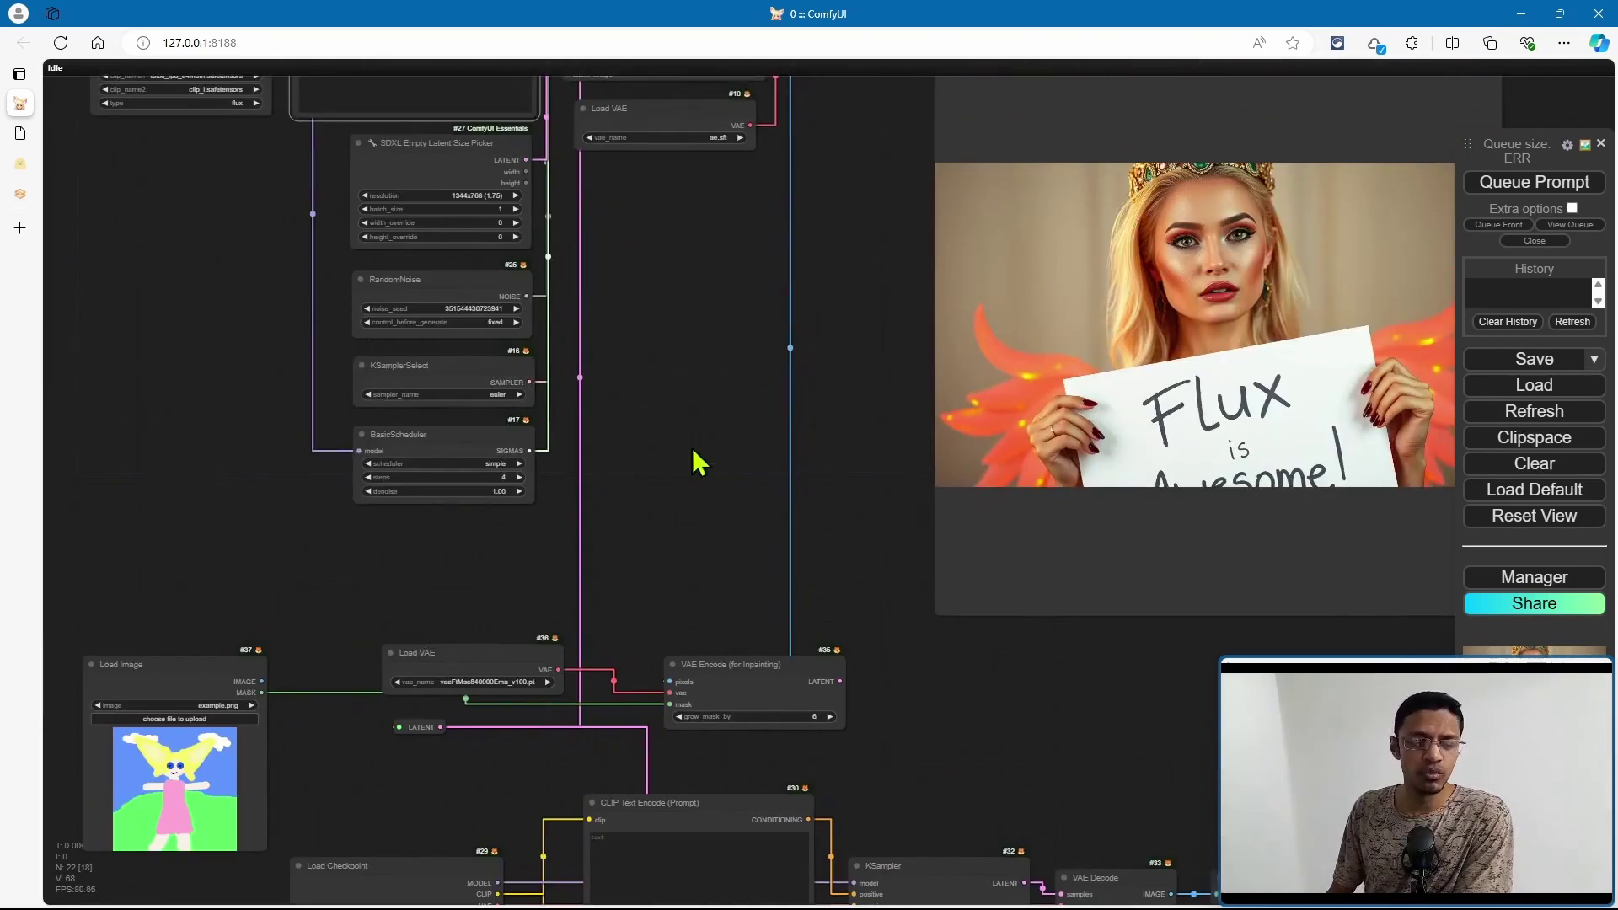
- Move the example-image Load Image, inpainting Load VAE and VAE Encode (for Inpainting) nodes up, clear of the second-pass nodes
{"action": "left_click_drag", "start_coordinate": [618, 774], "coordinate": [833, 549]}
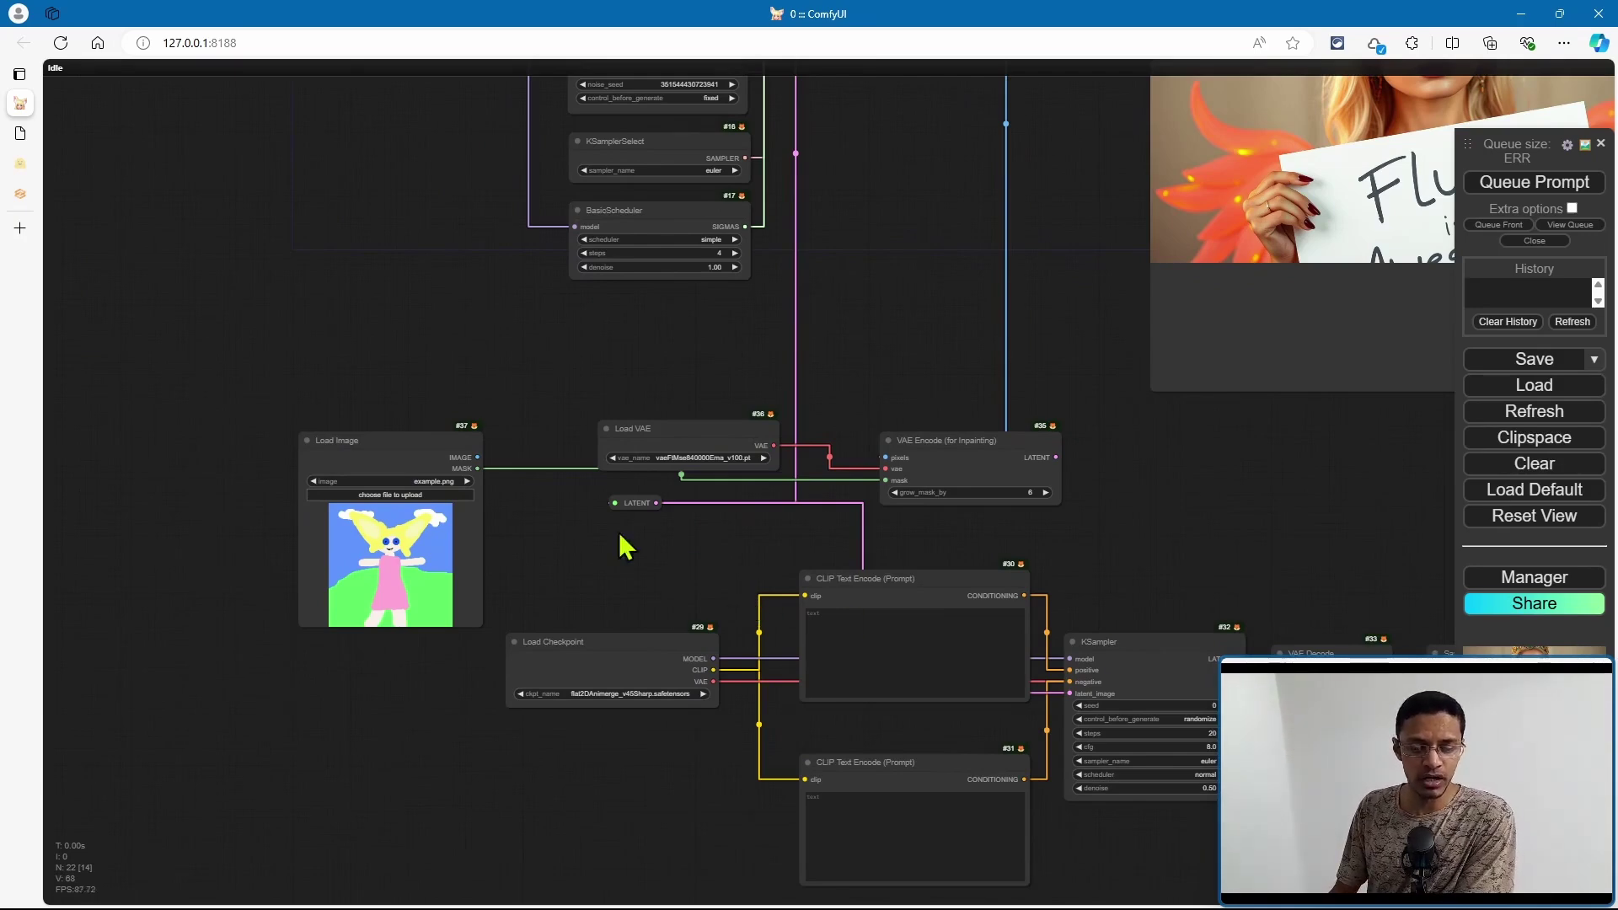
{"action": "left_click_drag", "start_coordinate": [415, 440], "coordinate": [433, 381]}
{"action": "left_click_drag", "start_coordinate": [674, 429], "coordinate": [658, 326]}
{"action": "left_click_drag", "start_coordinate": [1005, 444], "coordinate": [922, 351]}
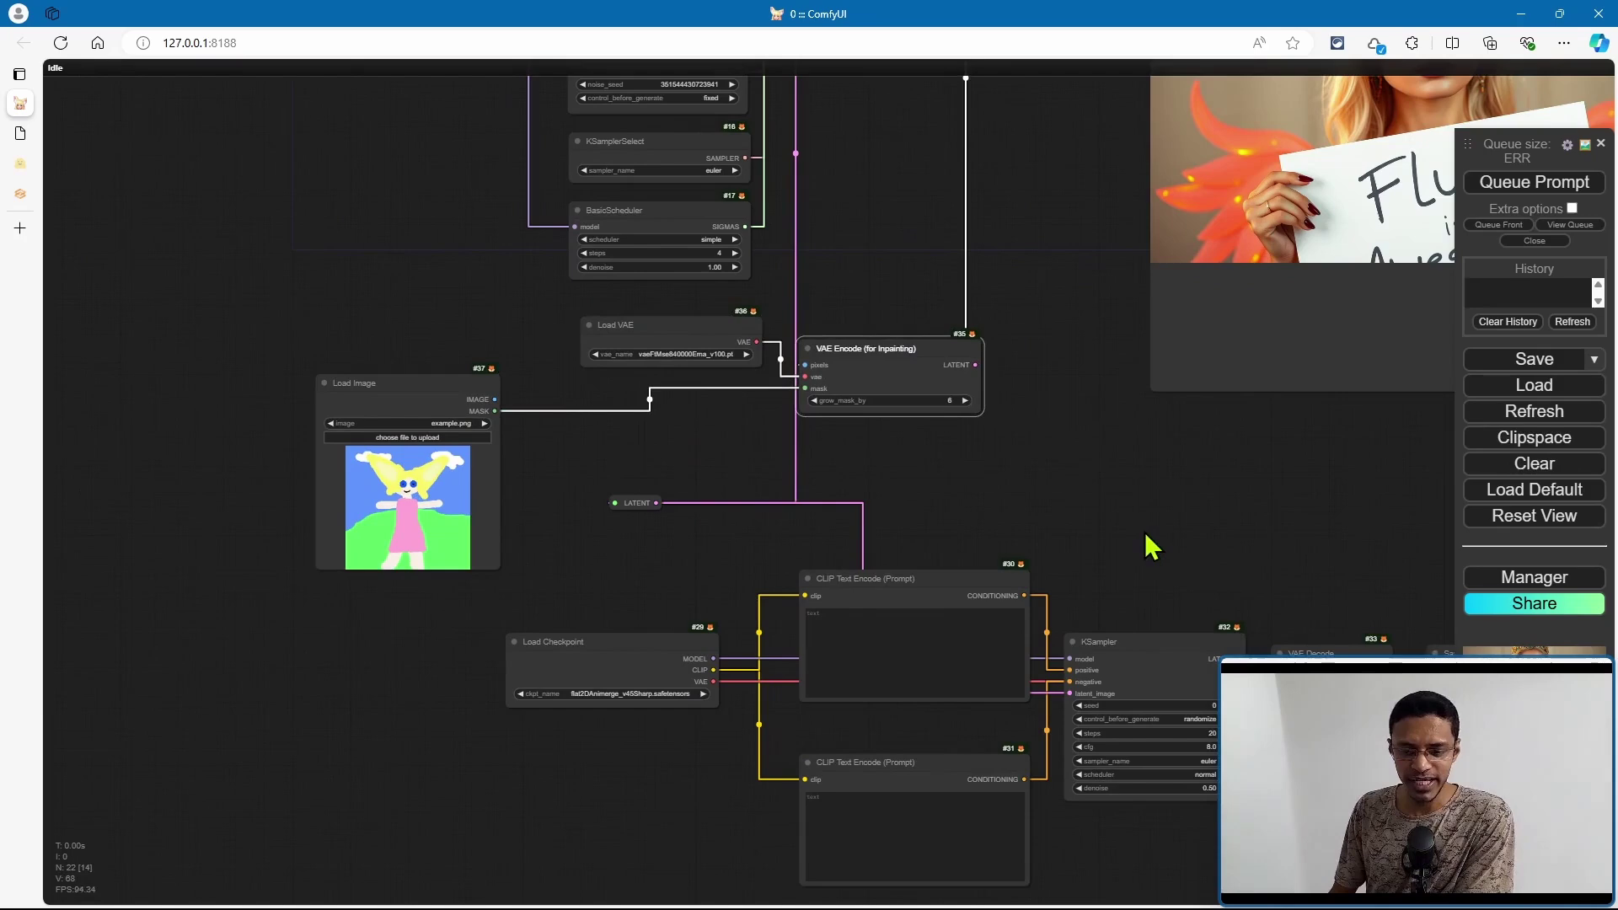
- Add a Set Latent Noise Mask node, place it above the second-pass KSampler, and delete it again
{"action": "left_click_drag", "start_coordinate": [1152, 548], "coordinate": [1005, 347]}
{"action": "double_click", "coordinate": [968, 291]}
{"action": "type", "text": "set la"}
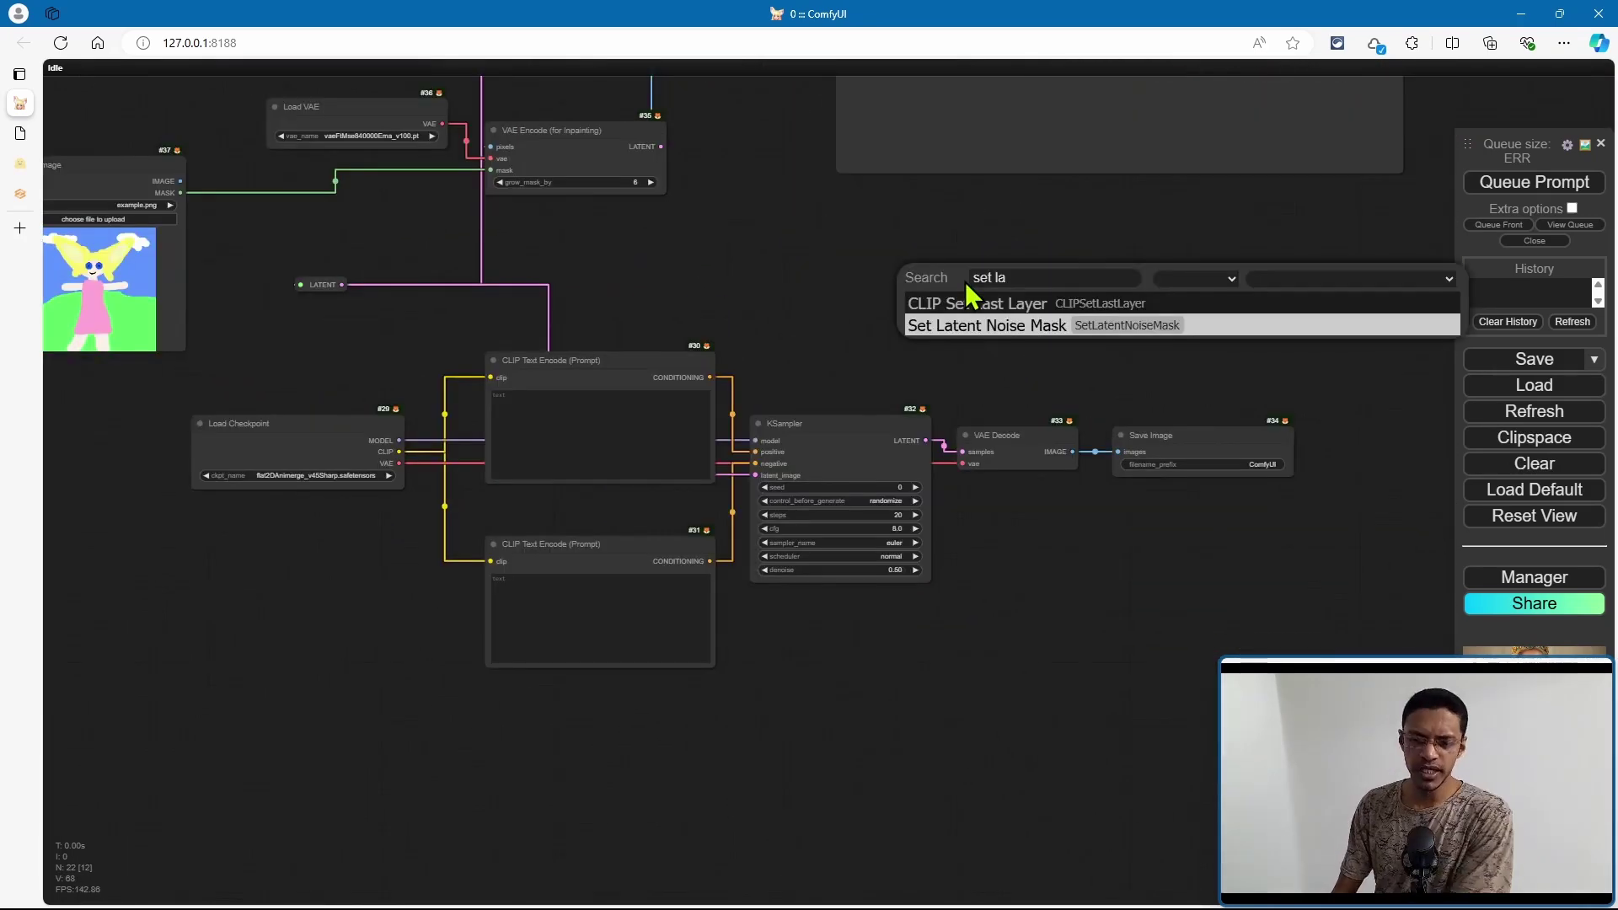
{"action": "key", "text": "Return"}
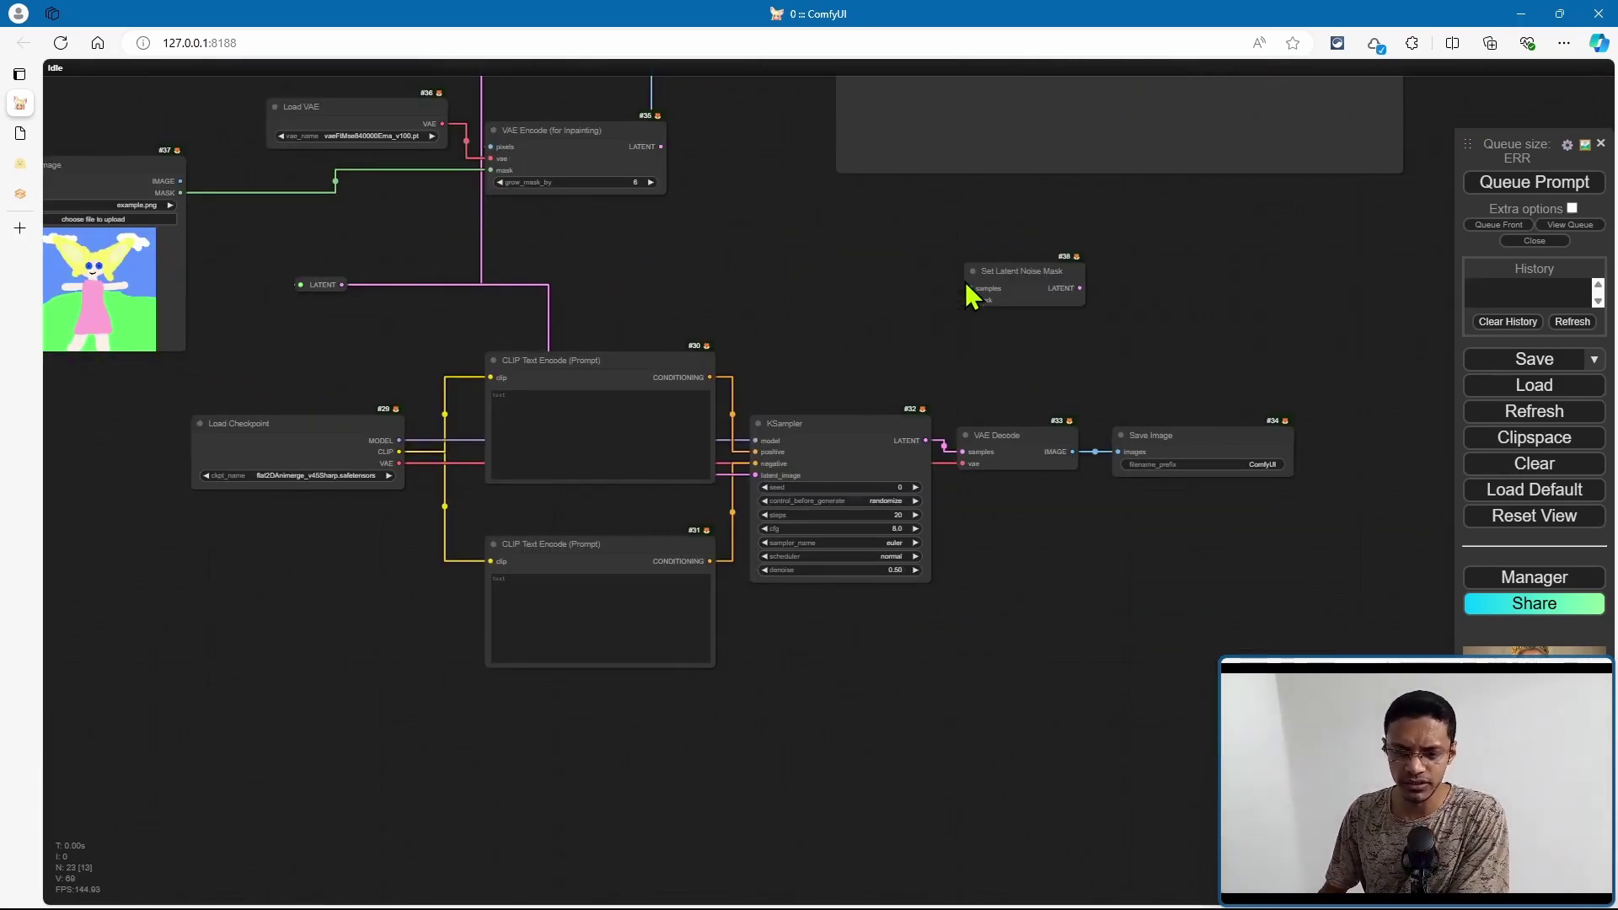
{"action": "left_click_drag", "start_coordinate": [1049, 276], "coordinate": [855, 270]}
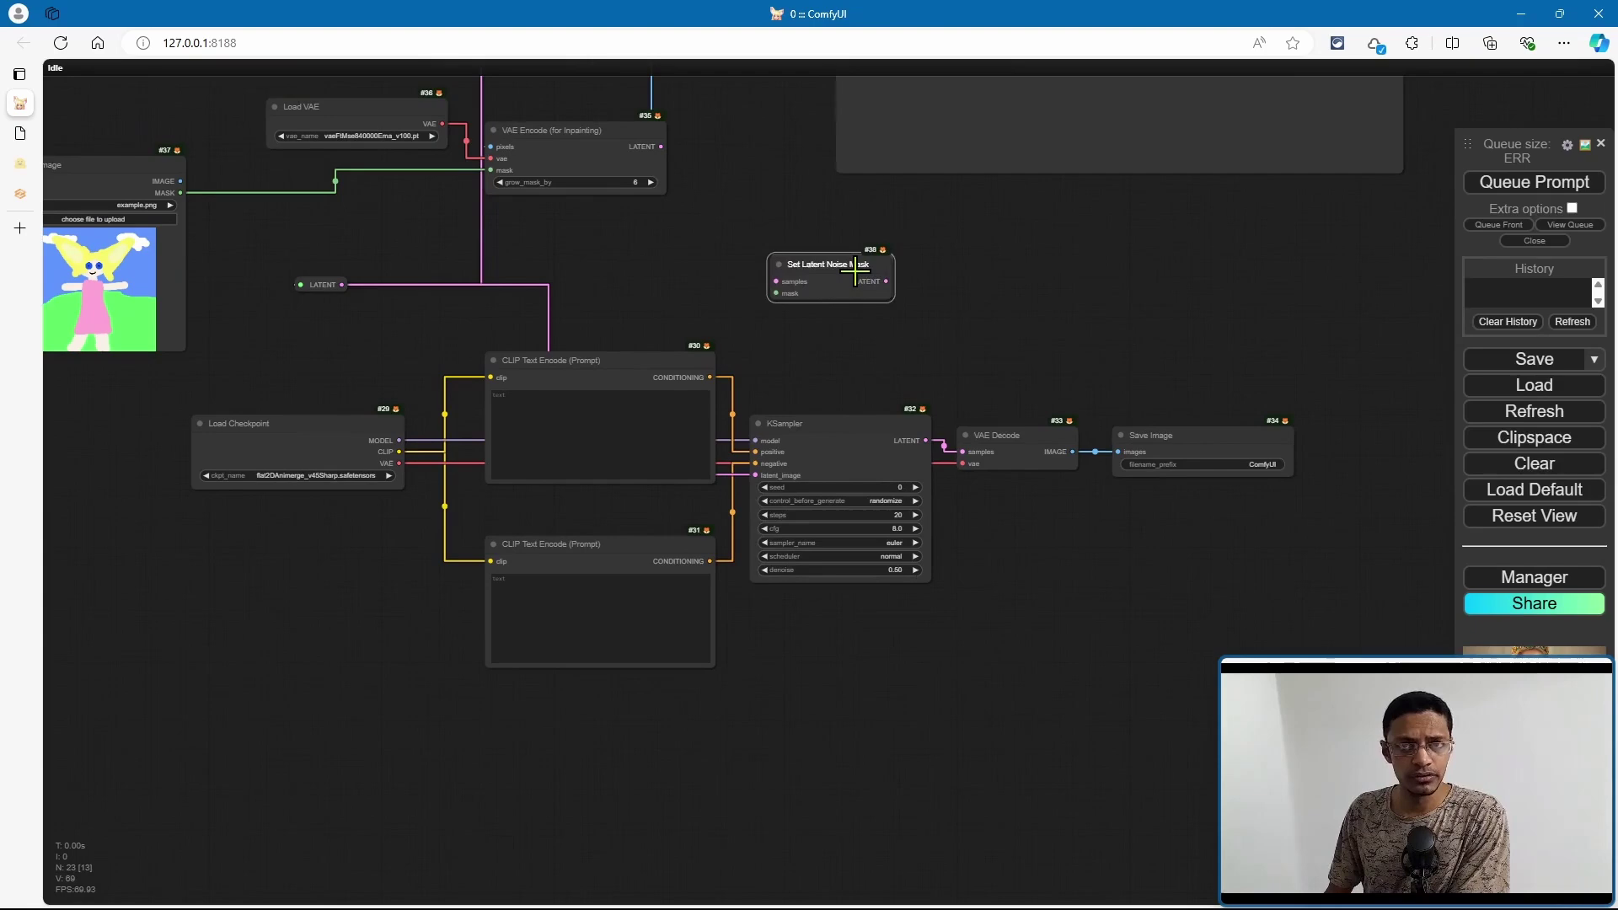
{"action": "key", "text": "Delete"}
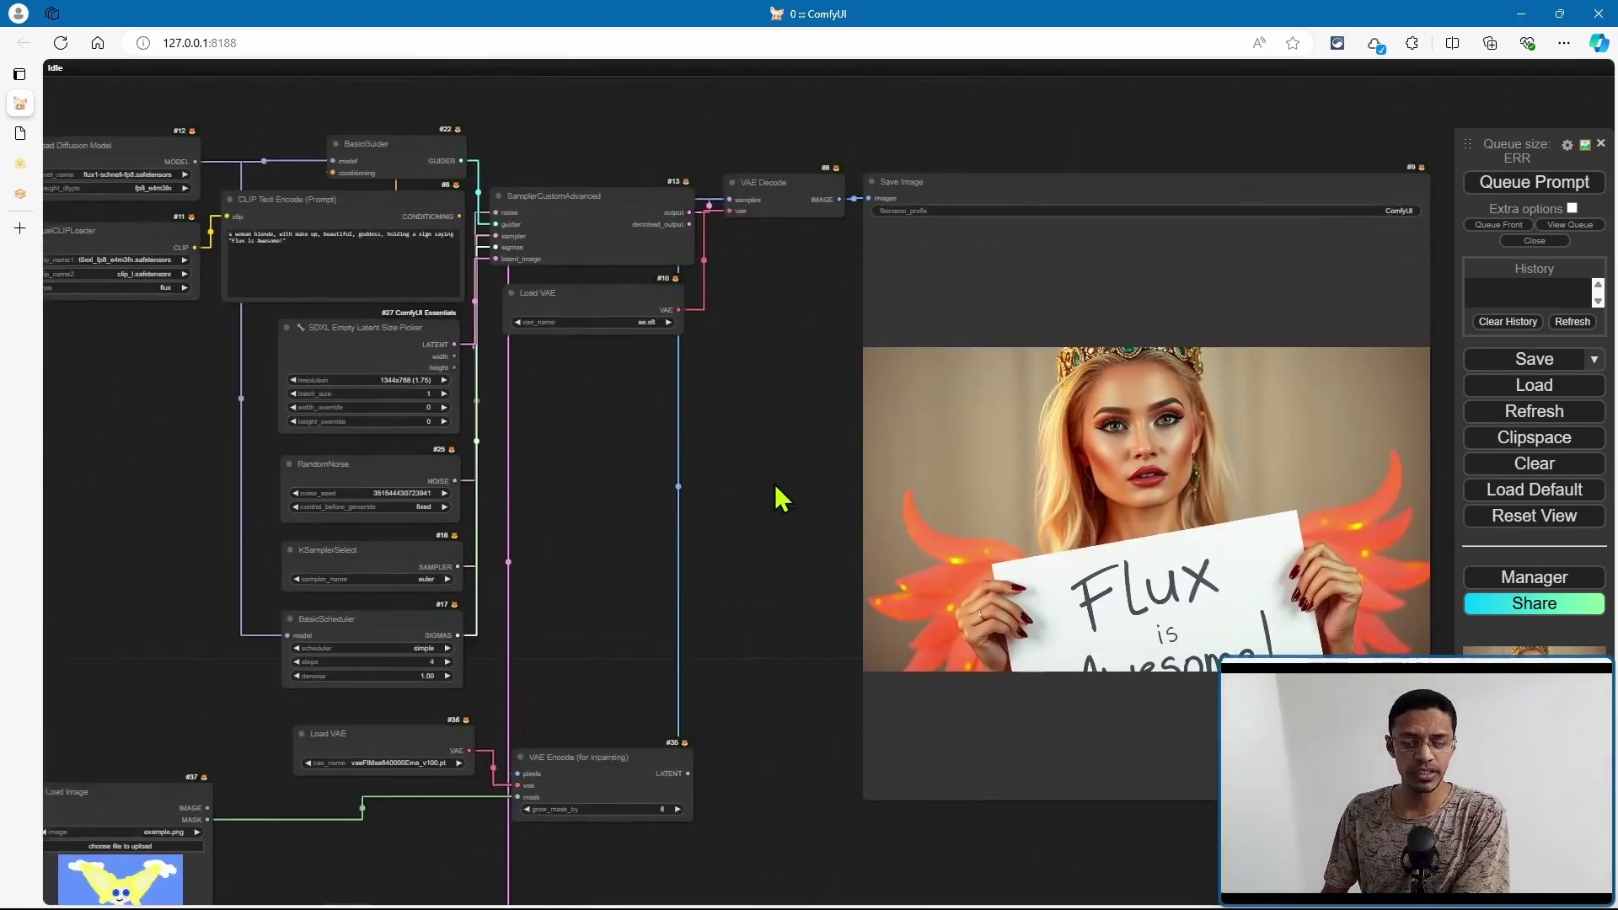
- Examine the Flux workflow, from its saved output image back to the Load Diffusion Model and DualCLIPLoader settings
{"action": "left_click_drag", "start_coordinate": [782, 499], "coordinate": [701, 413]}
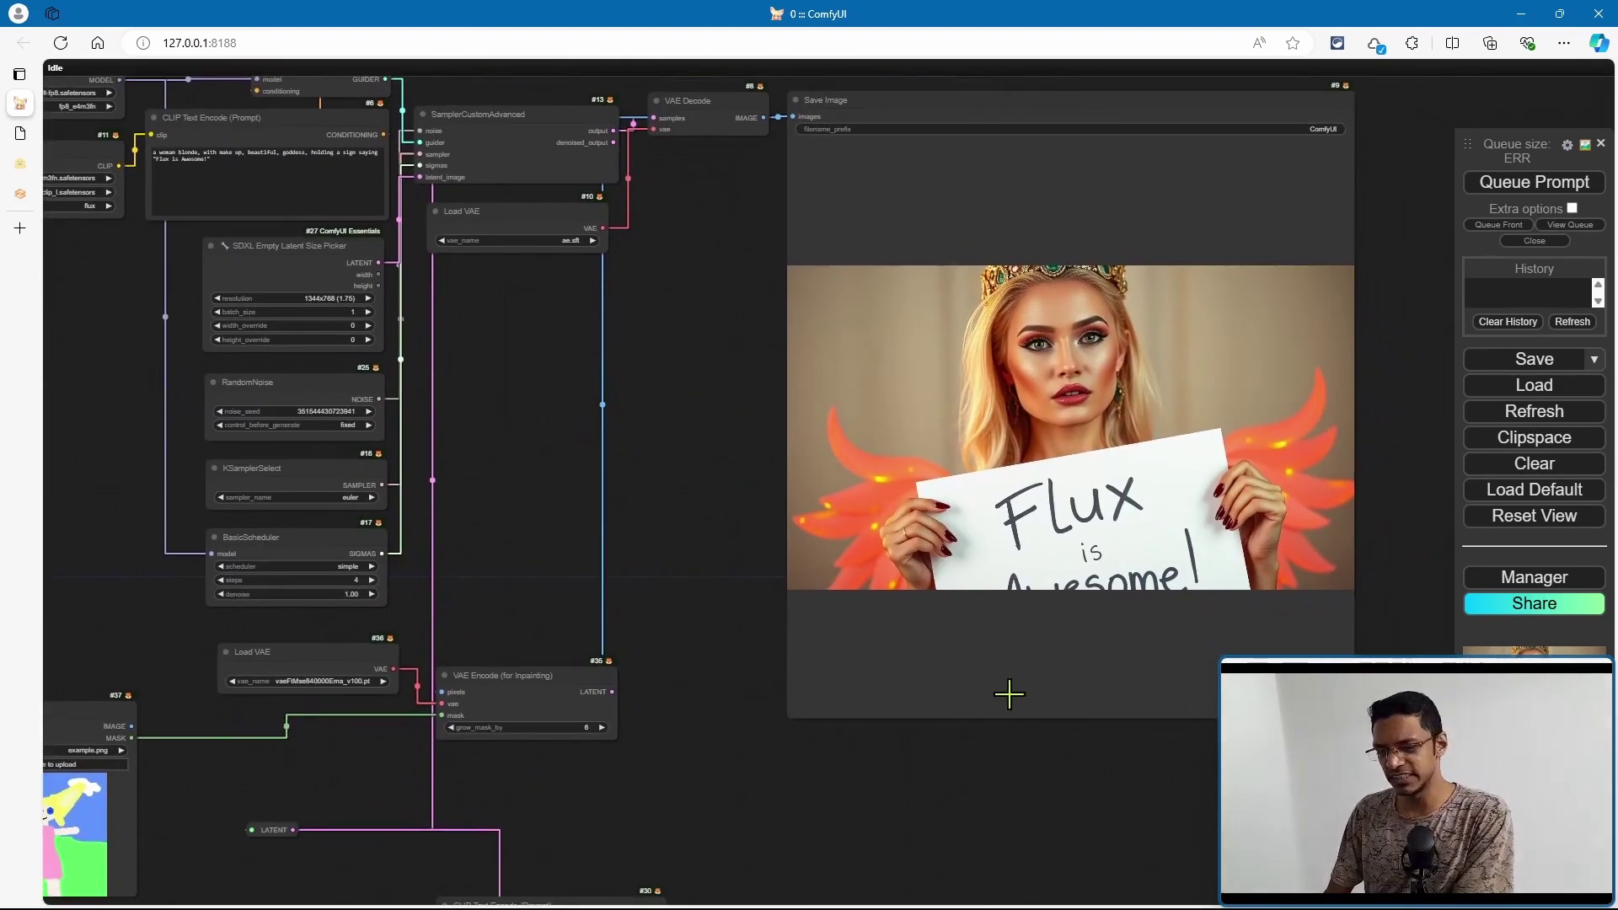
{"action": "scroll", "coordinate": [955, 787], "scroll_direction": "down", "scroll_amount": 2}
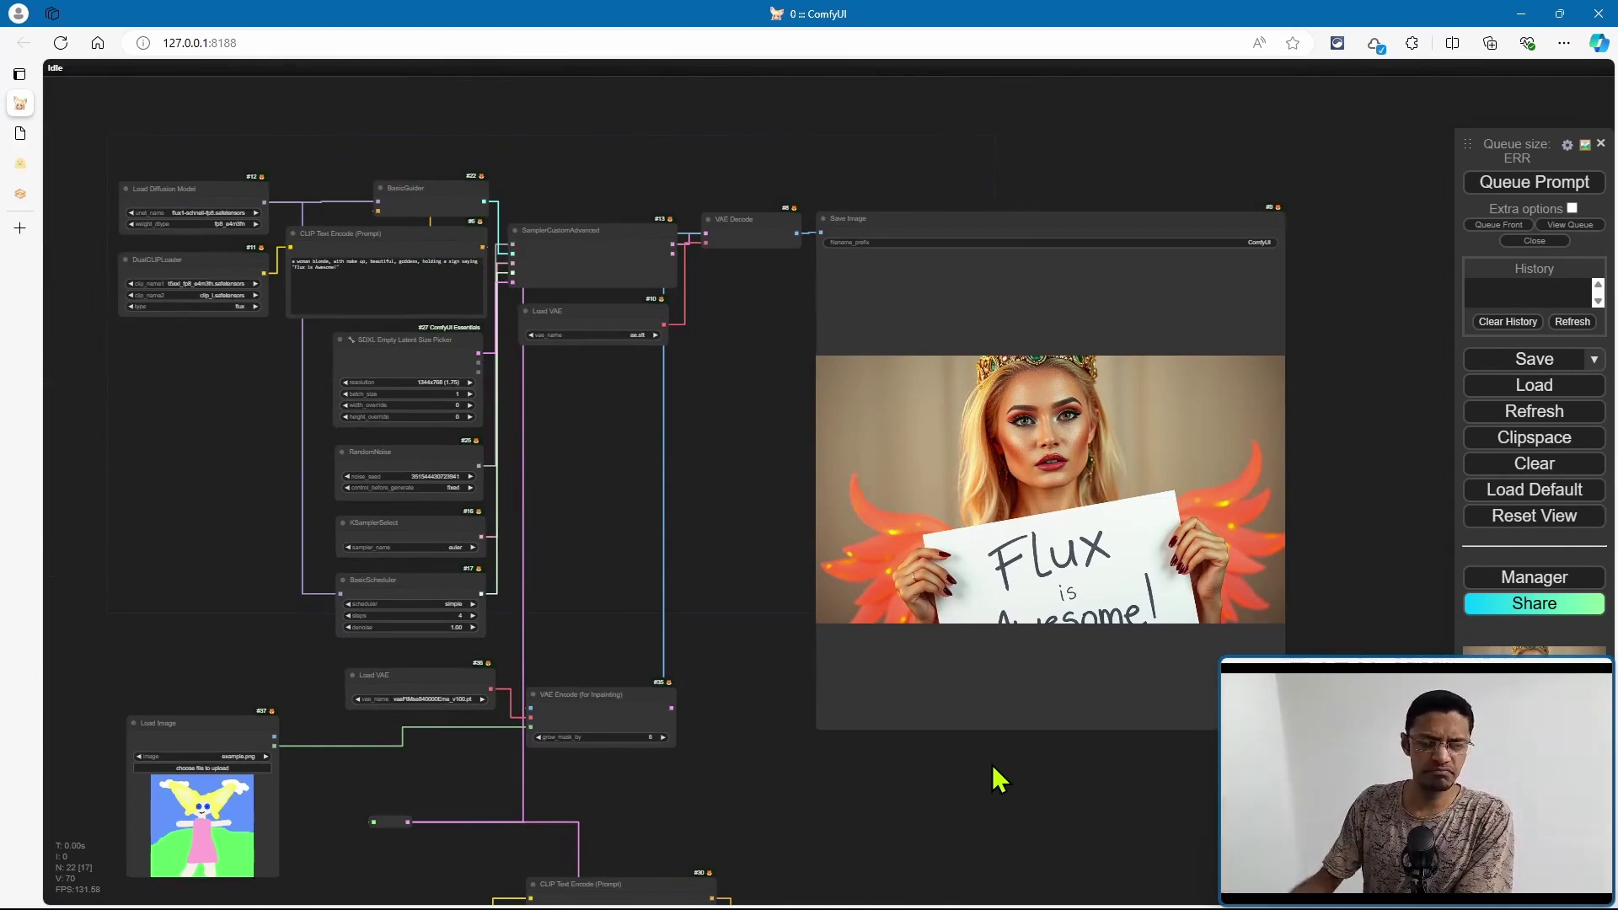
{"action": "left_click_drag", "start_coordinate": [84, 120], "coordinate": [1342, 643]}
{"action": "left_click_drag", "start_coordinate": [797, 483], "coordinate": [682, 423]}
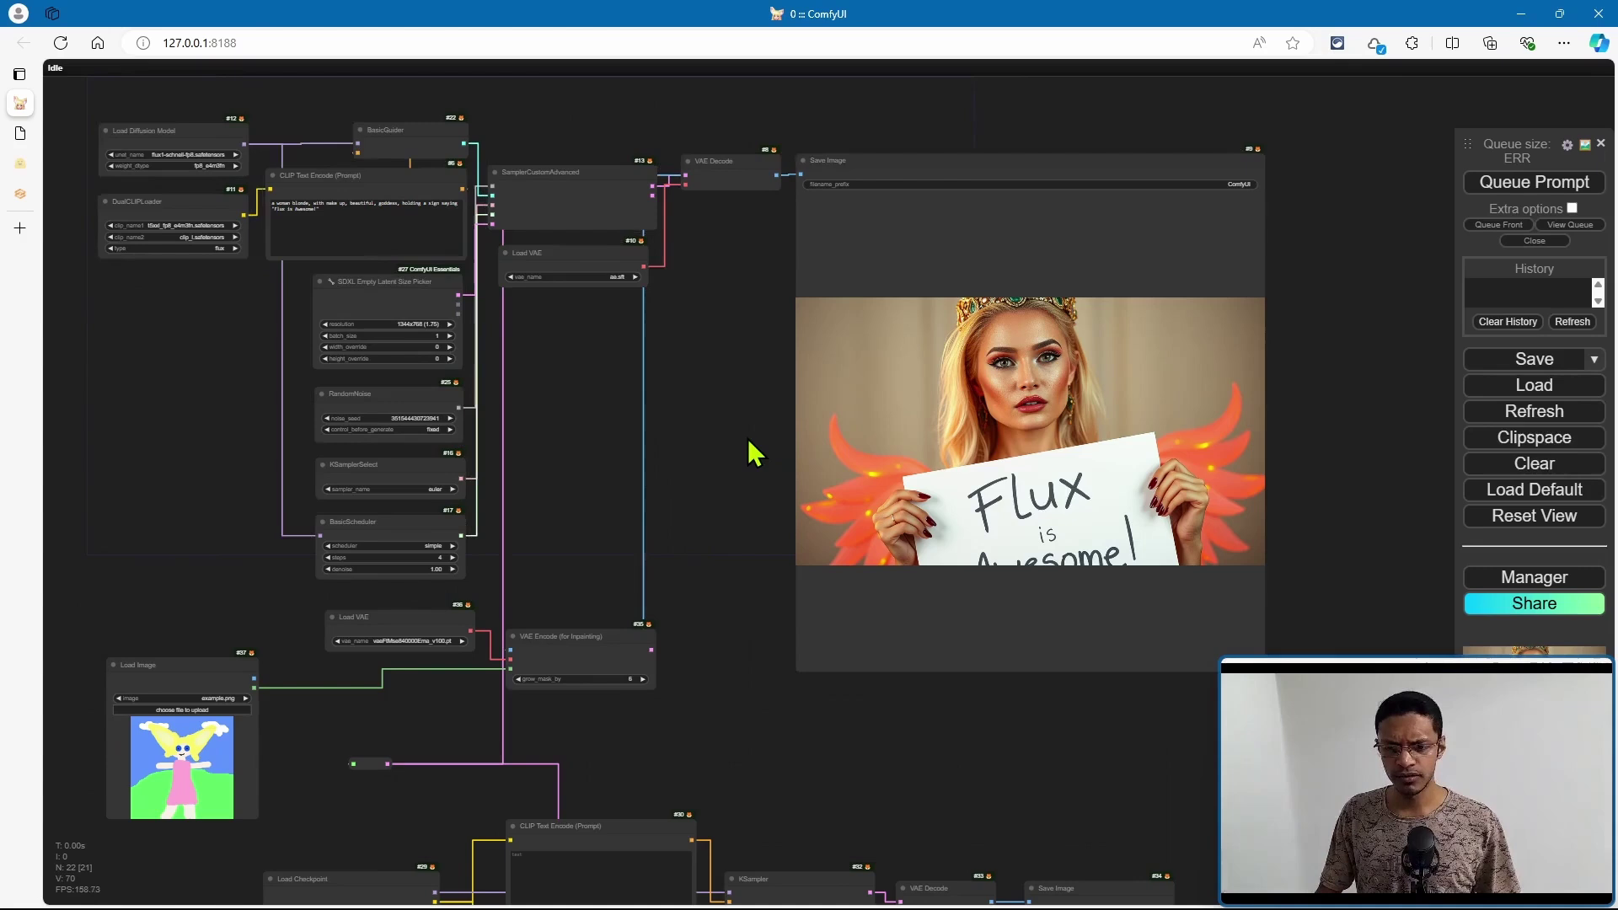
{"action": "left_click_drag", "start_coordinate": [789, 434], "coordinate": [527, 452]}
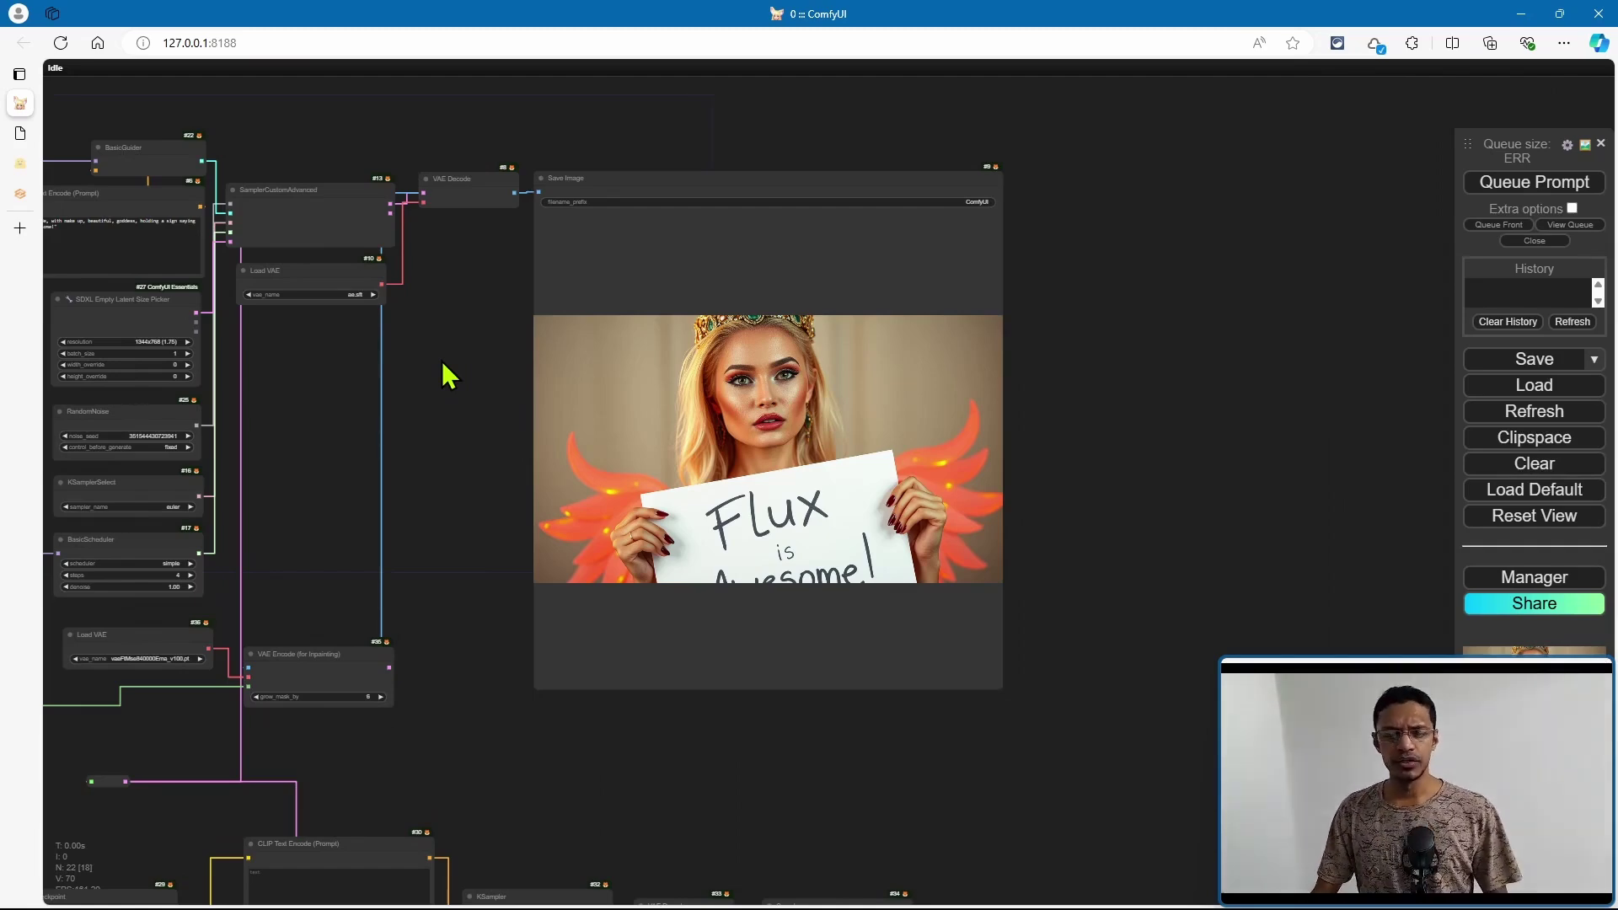
{"action": "scroll", "coordinate": [426, 407], "scroll_direction": "up", "scroll_amount": 5}
{"action": "scroll", "coordinate": [213, 286], "scroll_direction": "up", "scroll_amount": 5}
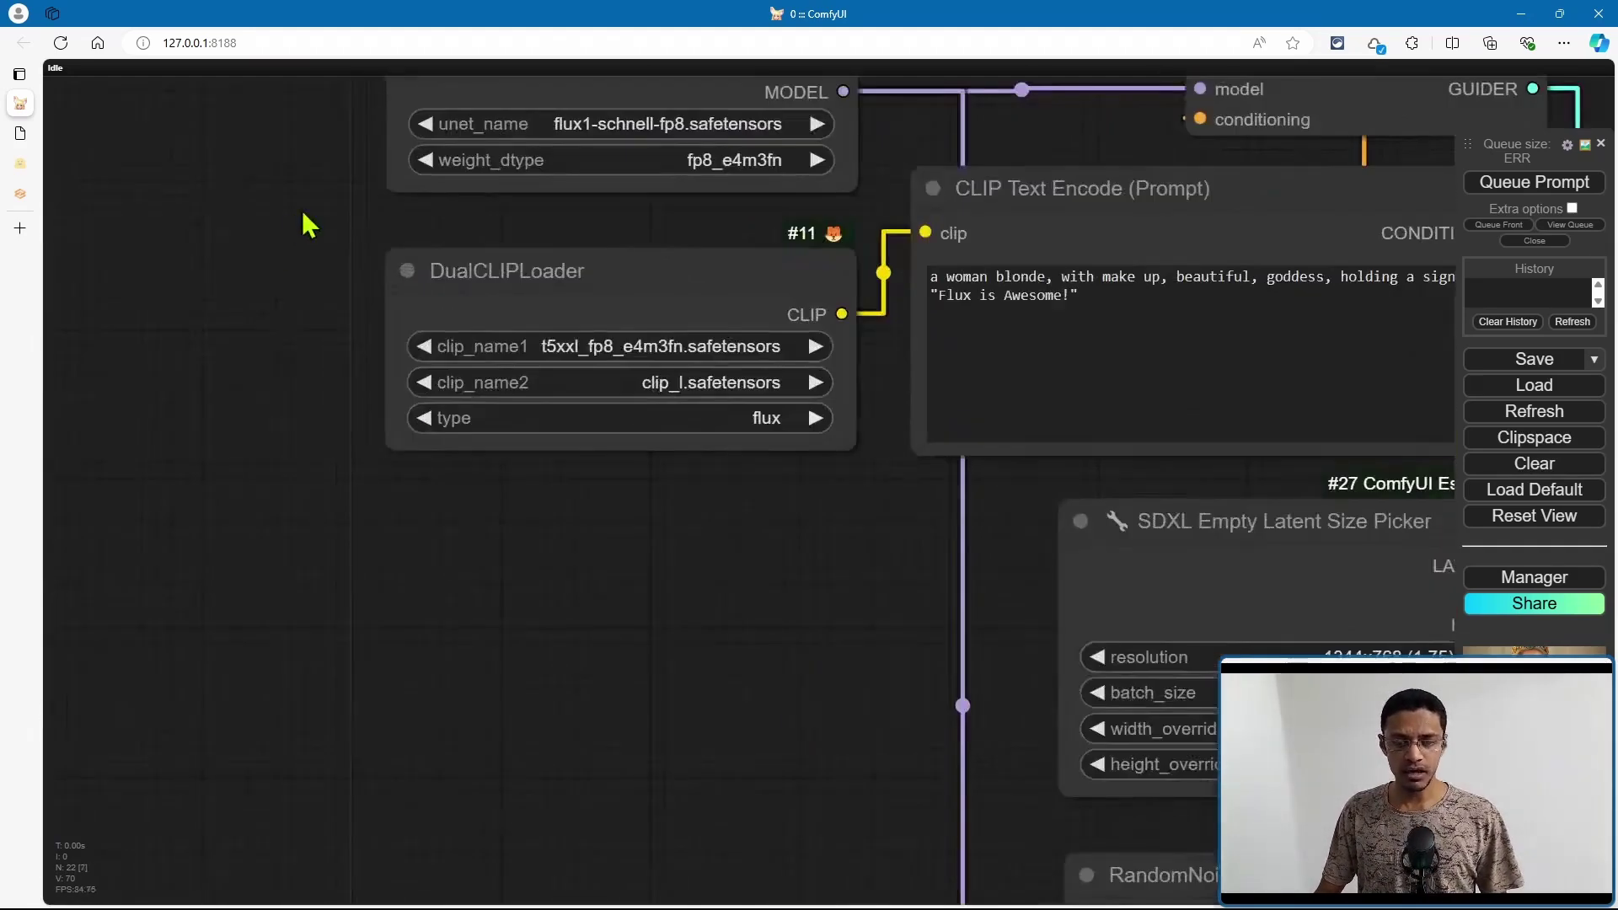
{"action": "left_click_drag", "start_coordinate": [304, 213], "coordinate": [285, 351]}
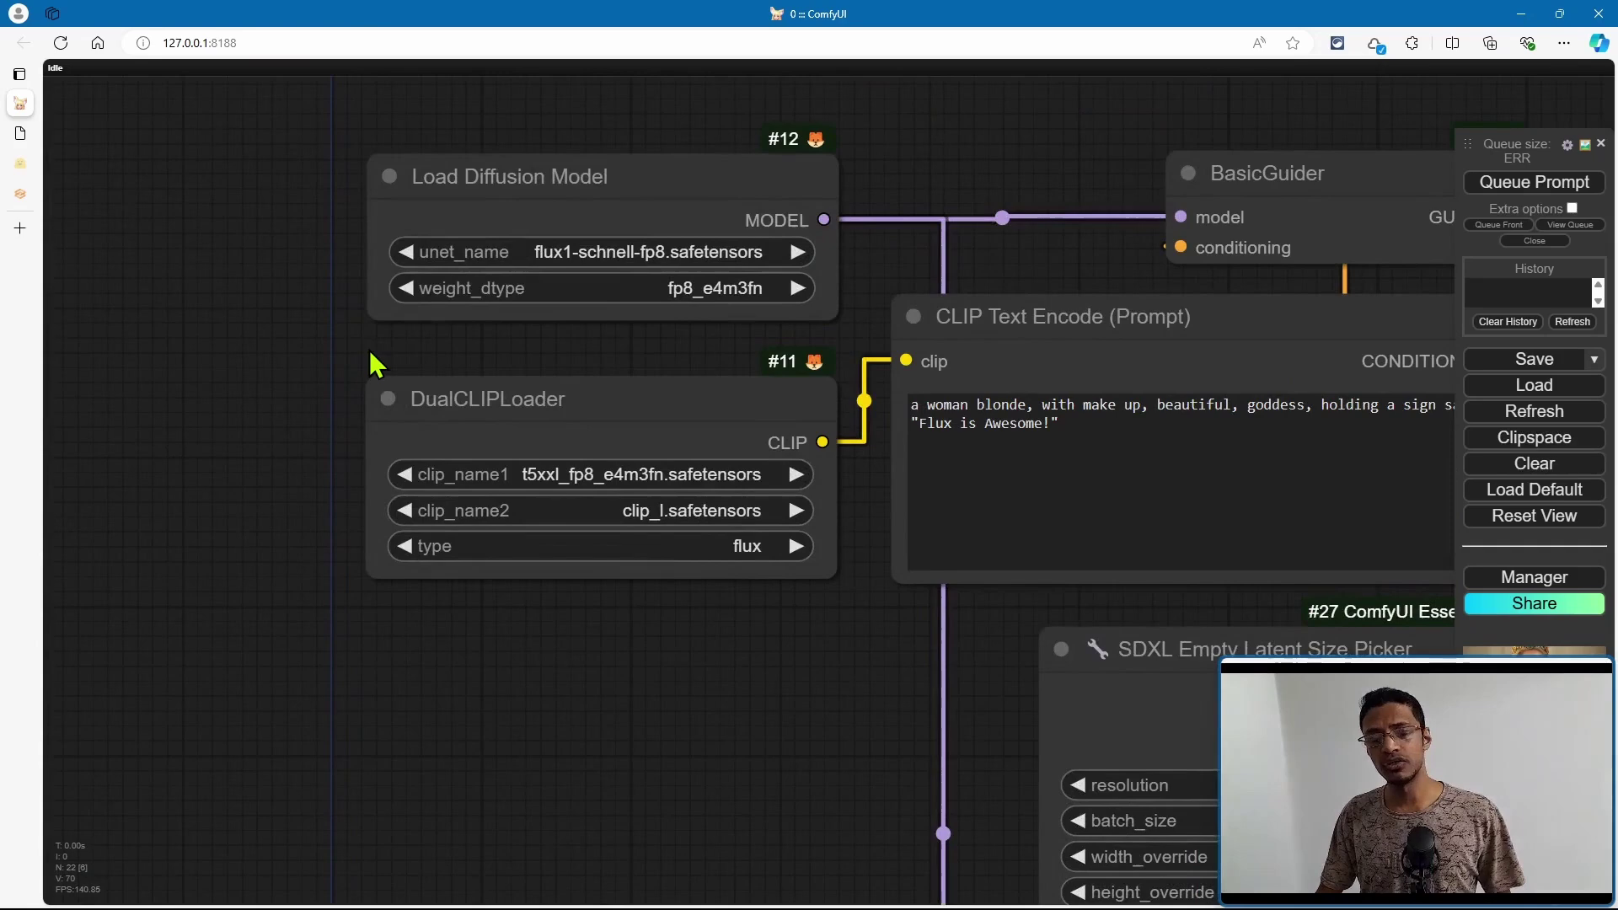